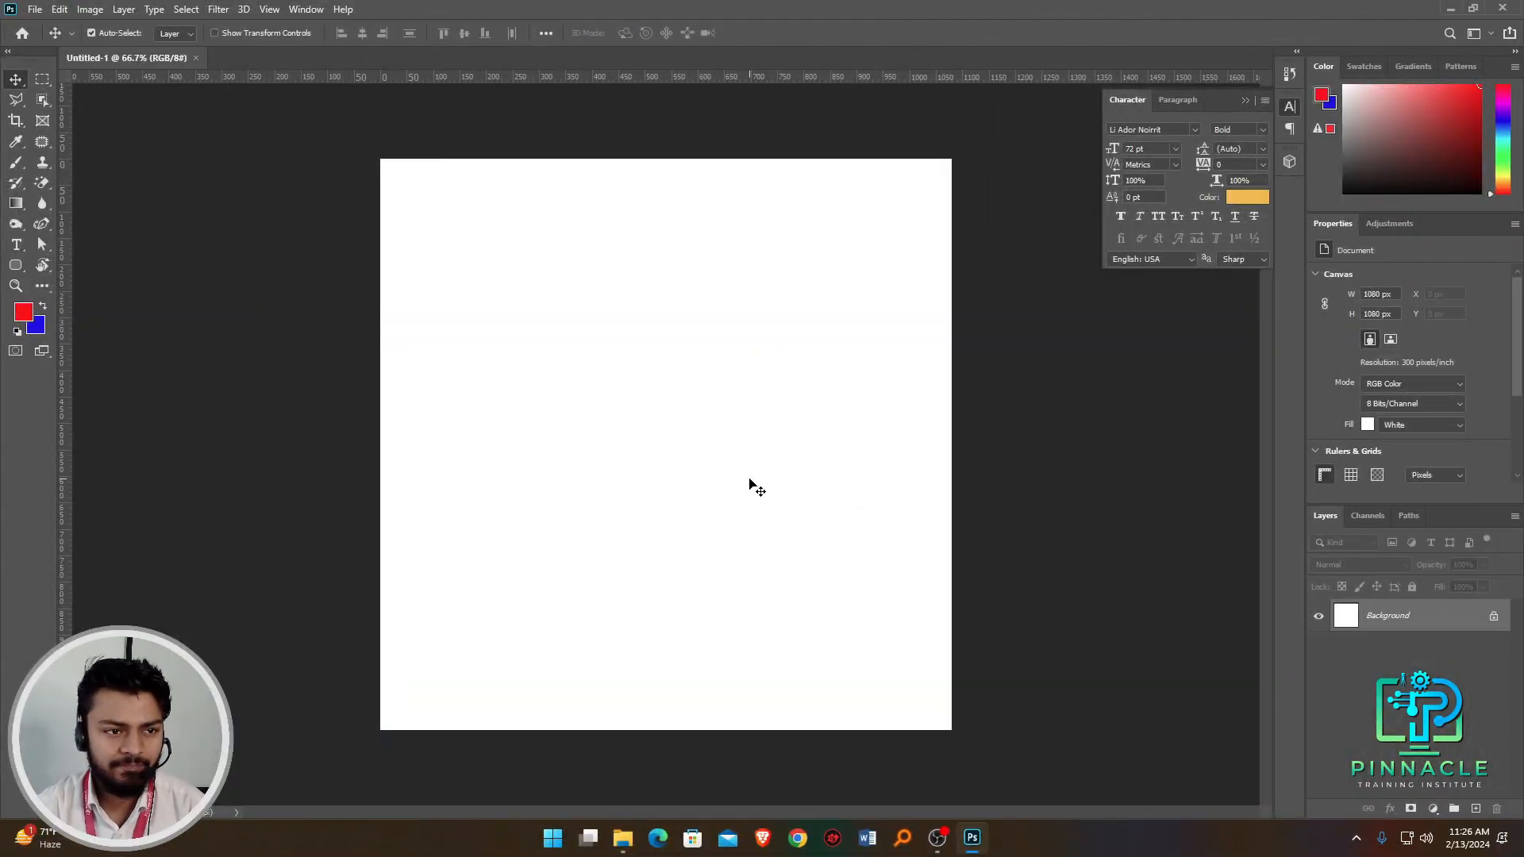
Open the image 910.jpg from the Downloads folder as its own document.
left_click(34, 9)
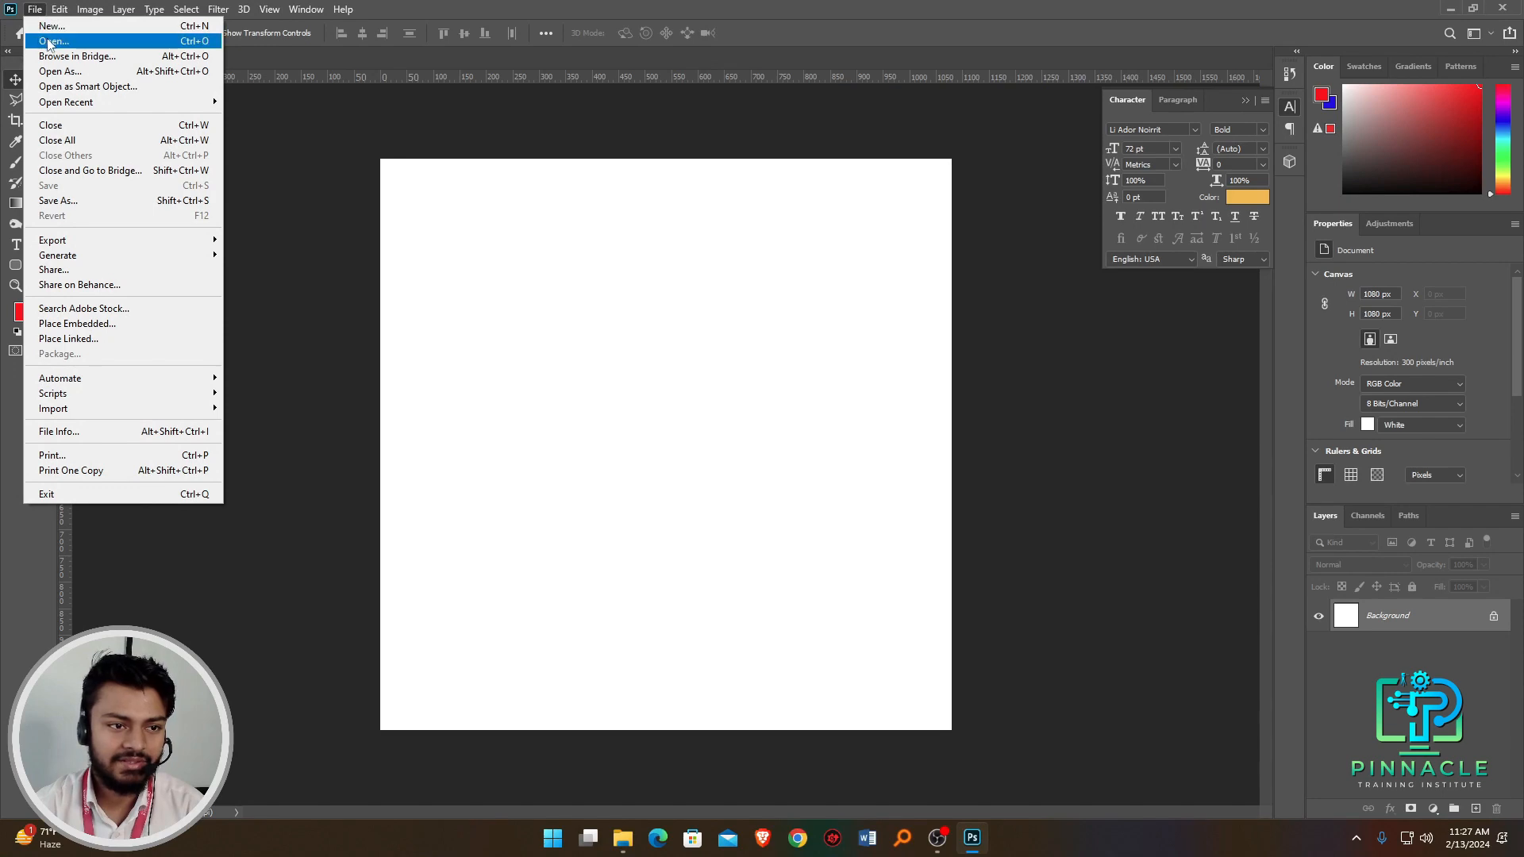
left_click(48, 41)
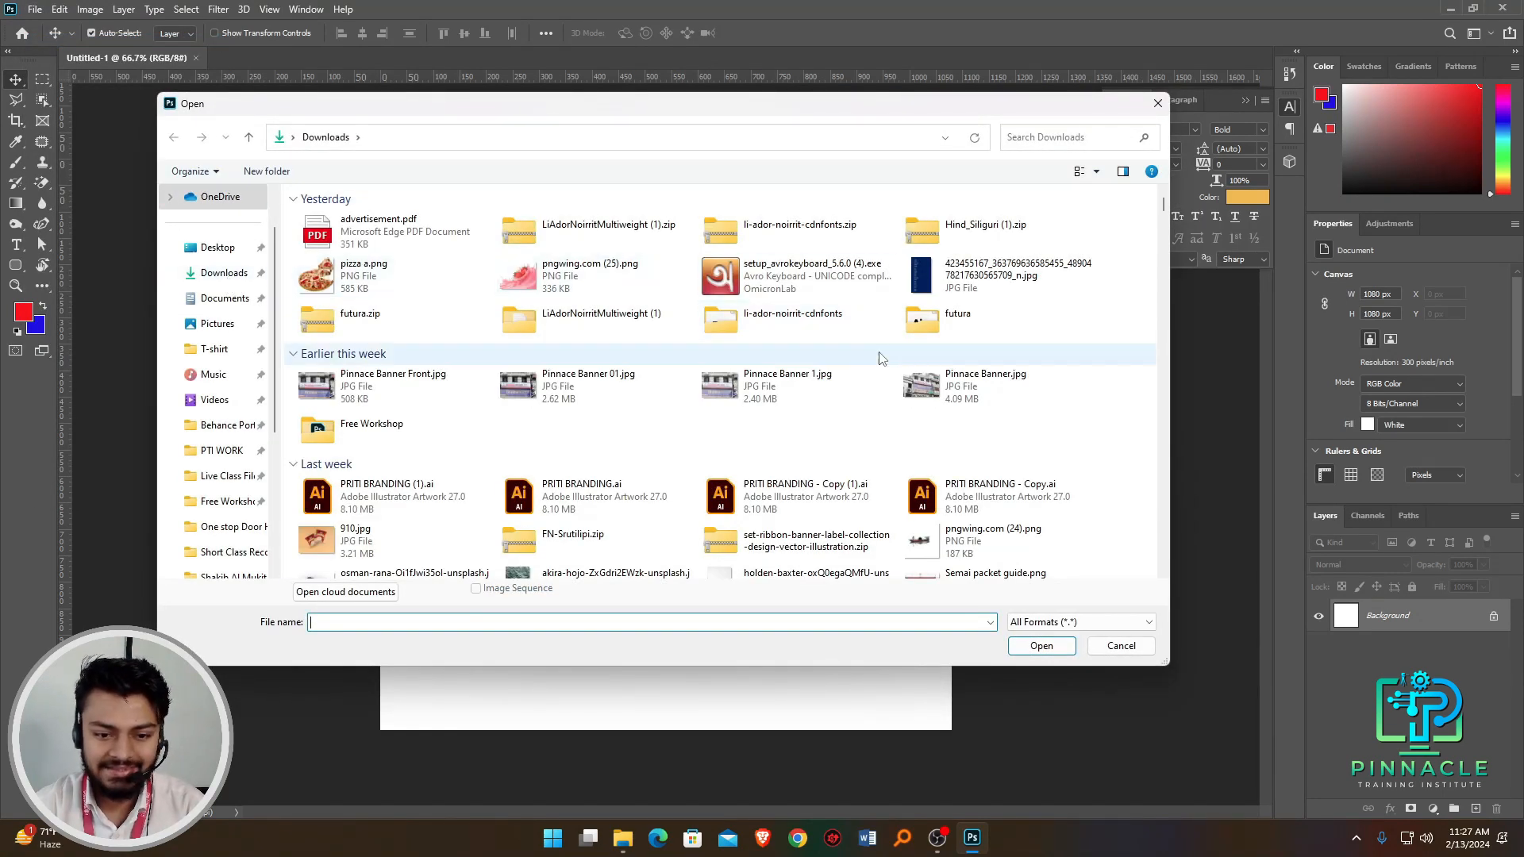
left_click(363, 546)
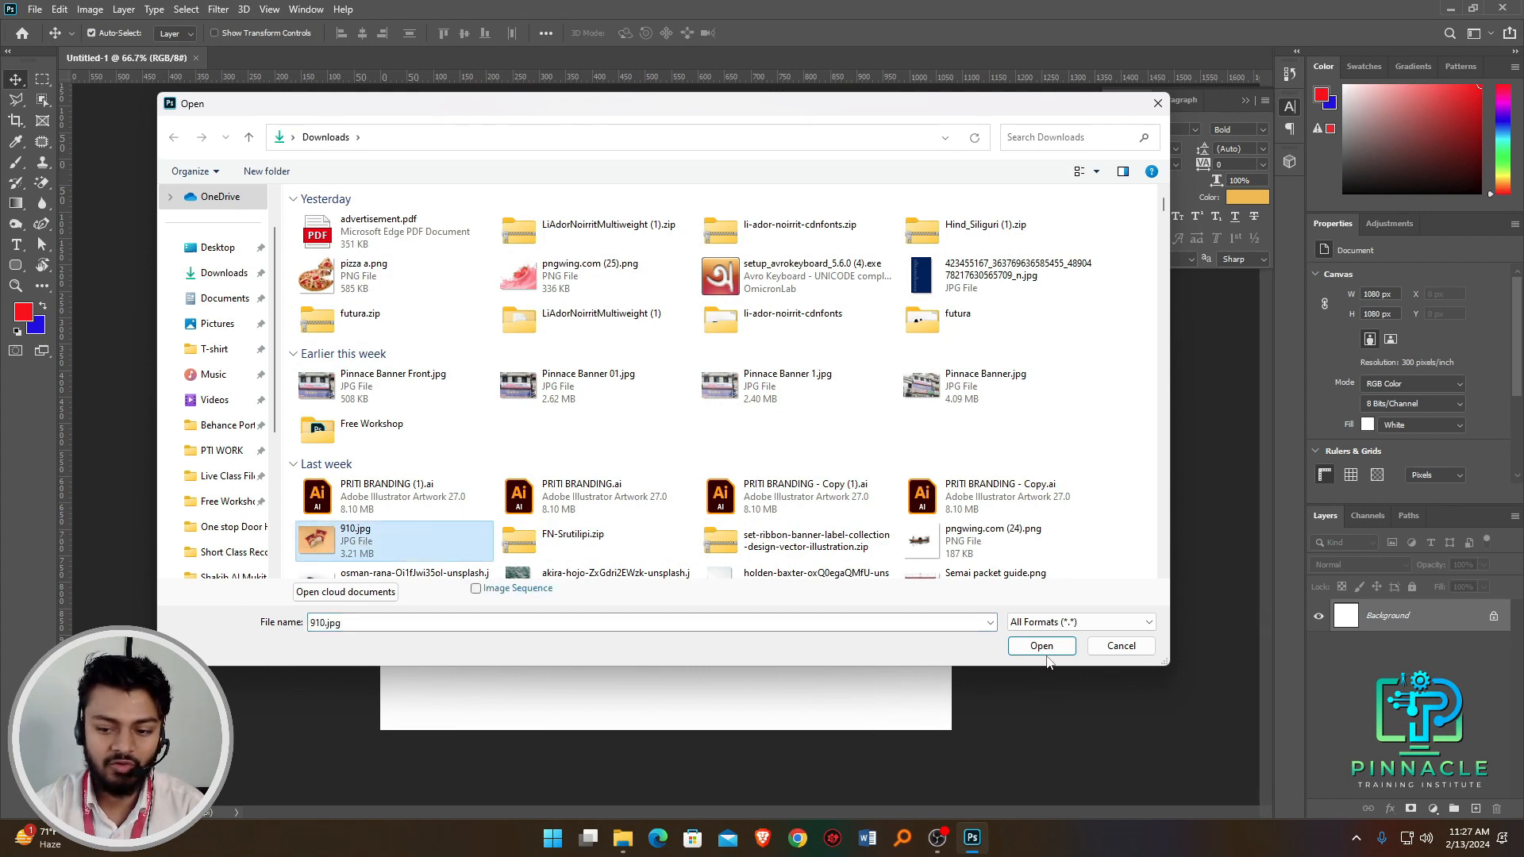
left_click(1041, 645)
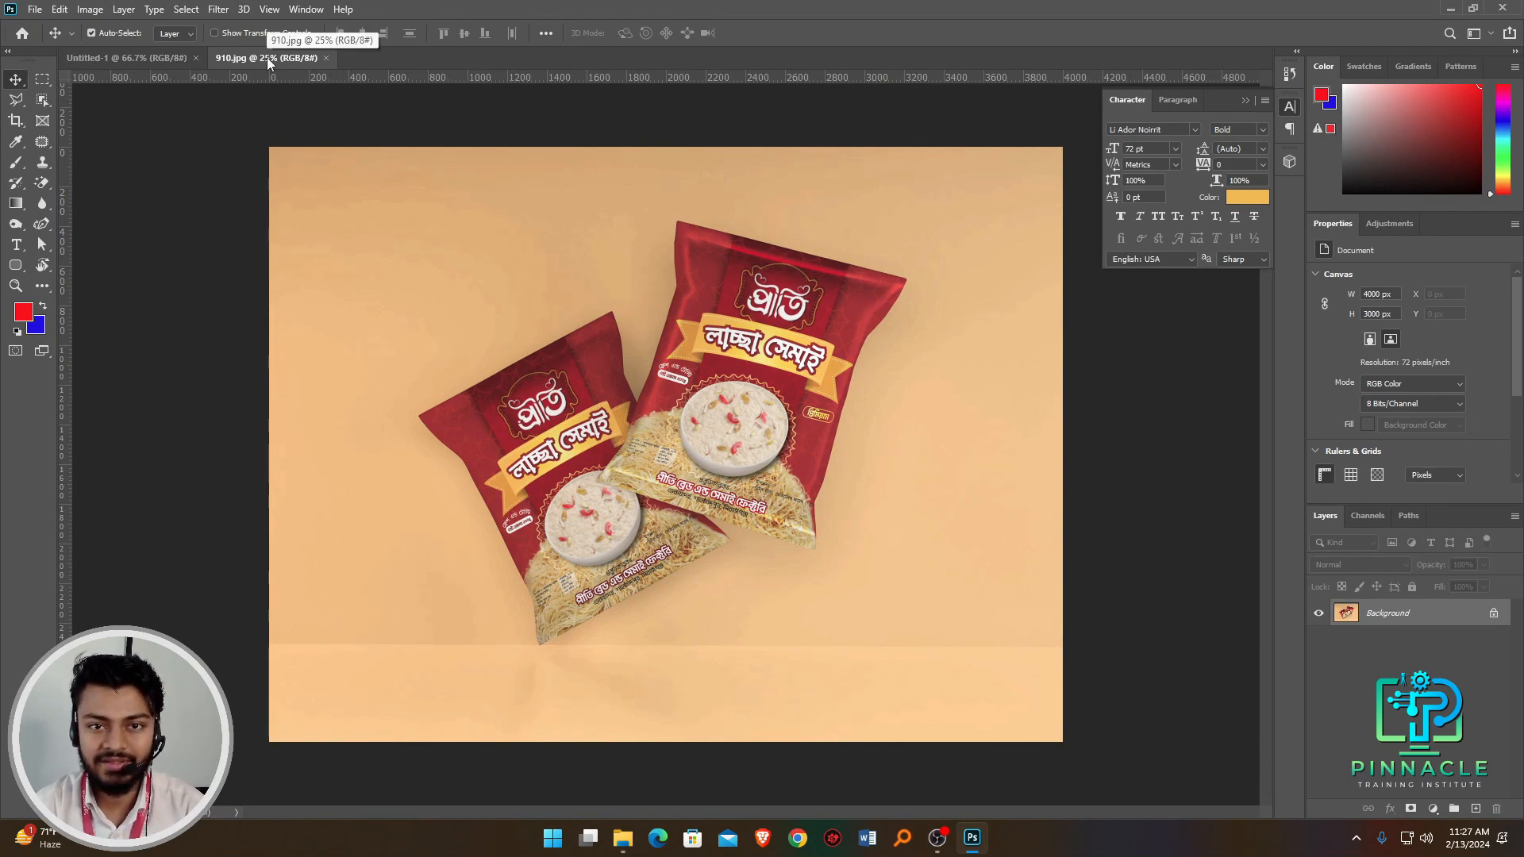
Place 910.jpg from Downloads as an embedded image in the blank Untitled-1 document and commit the placement.
left_click(136, 62)
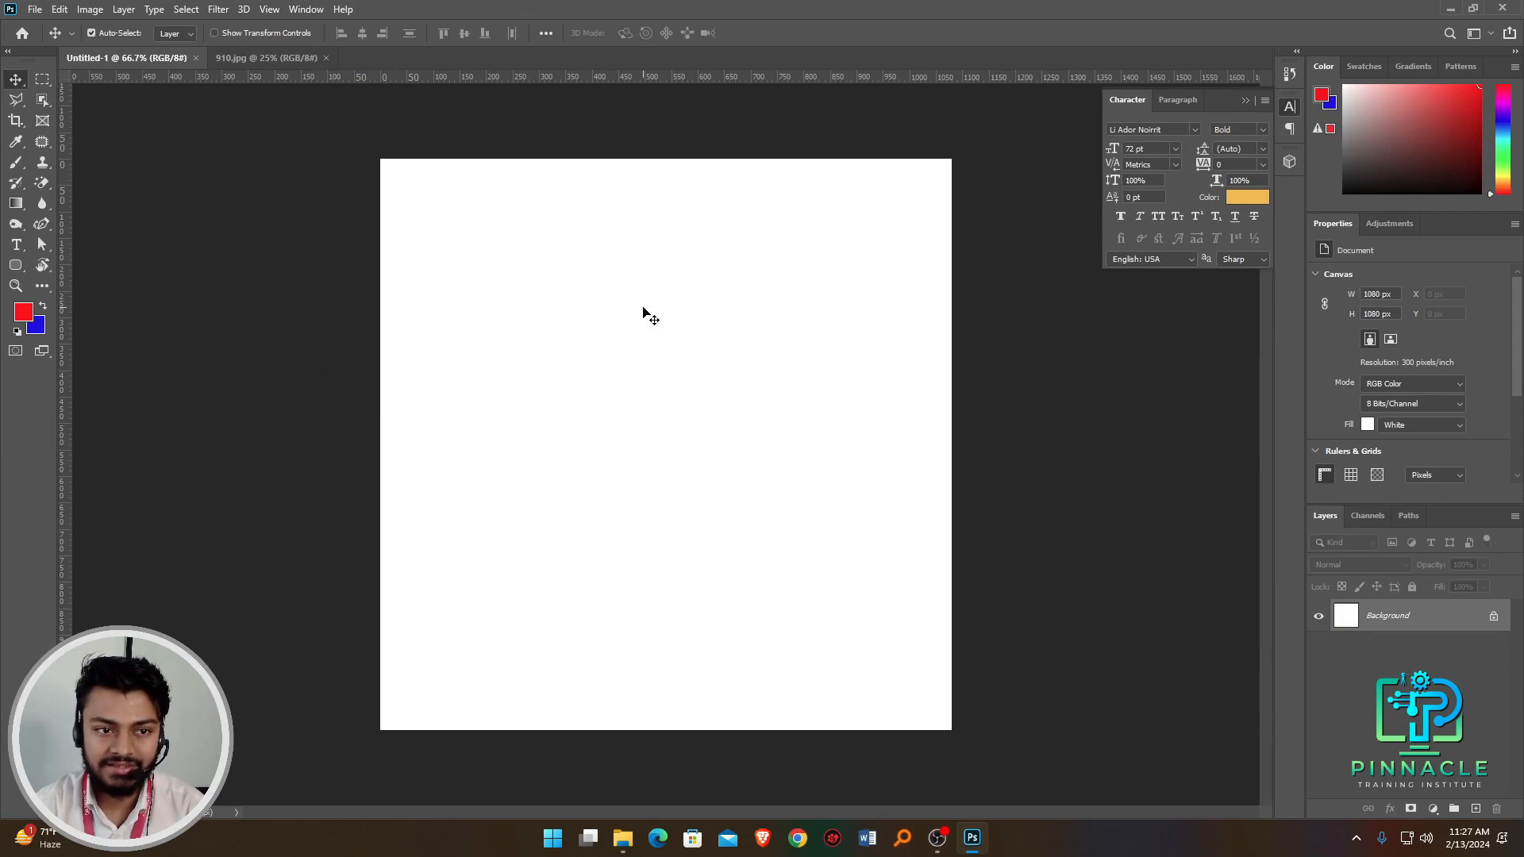
left_click(275, 59)
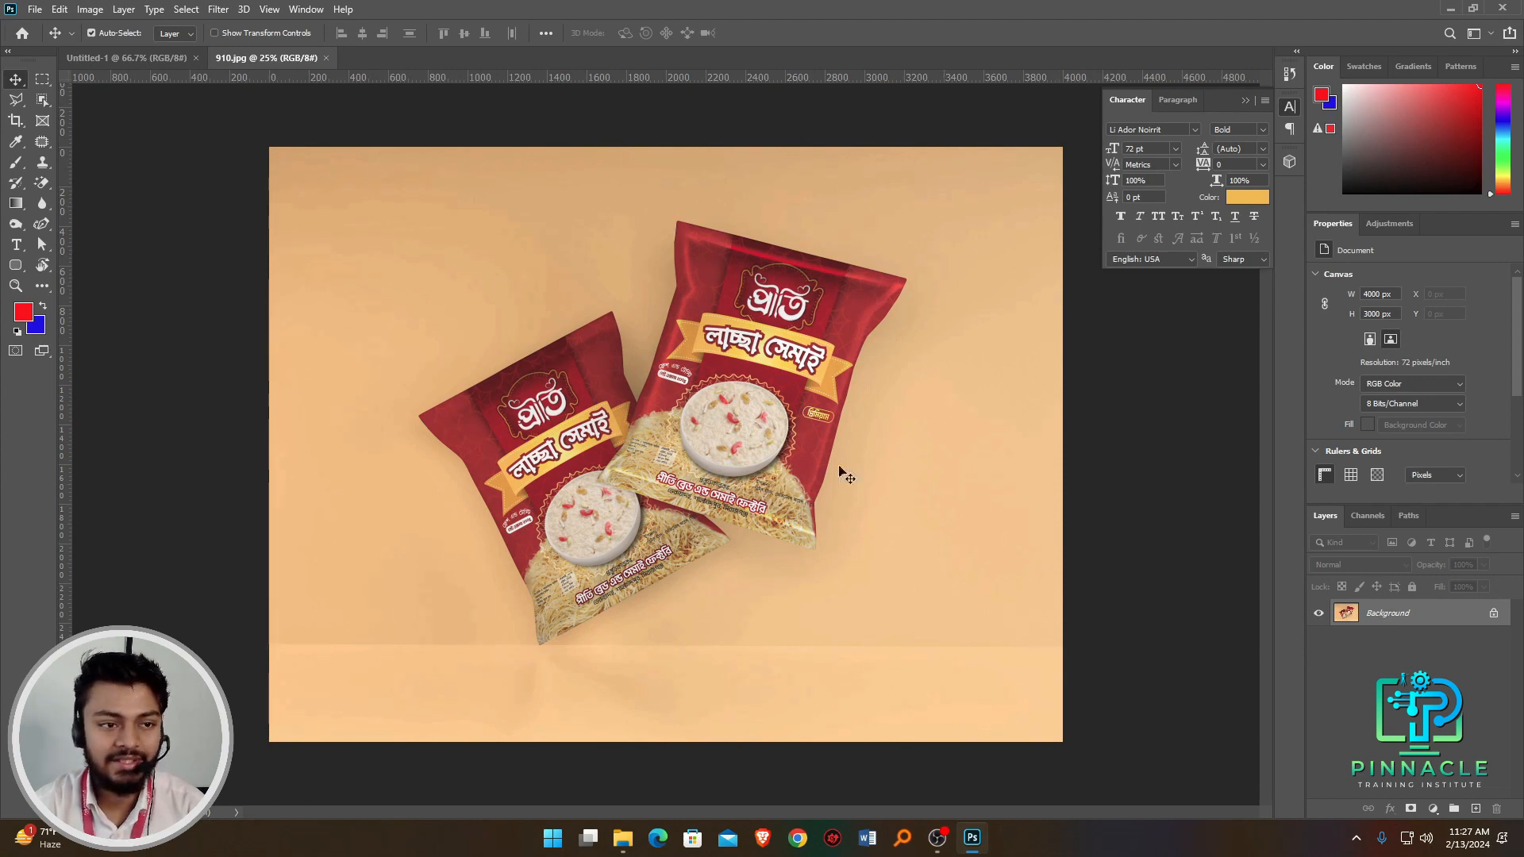
left_click(154, 60)
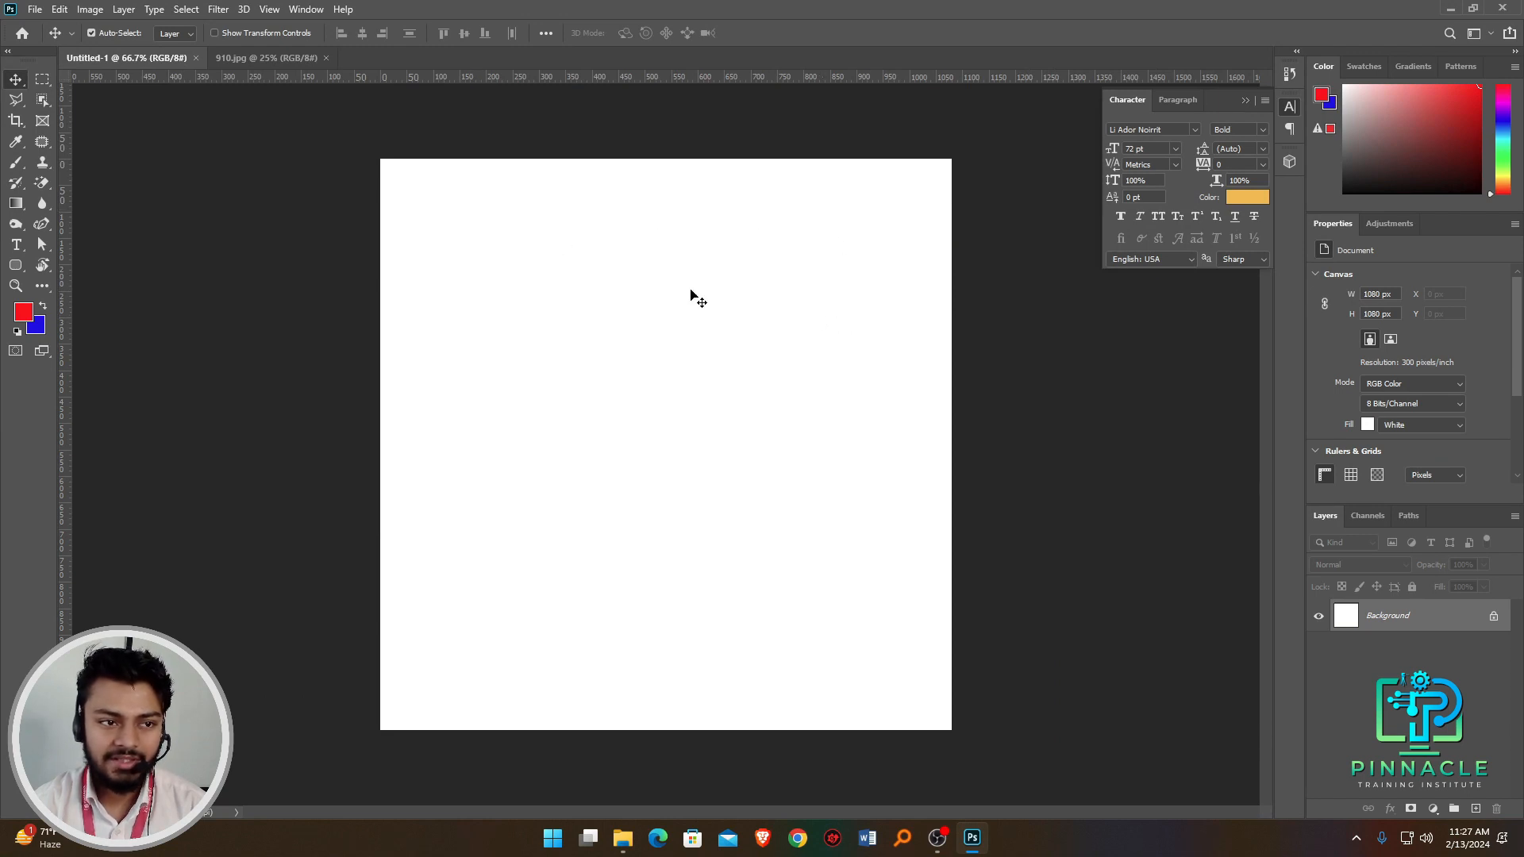
left_click(35, 11)
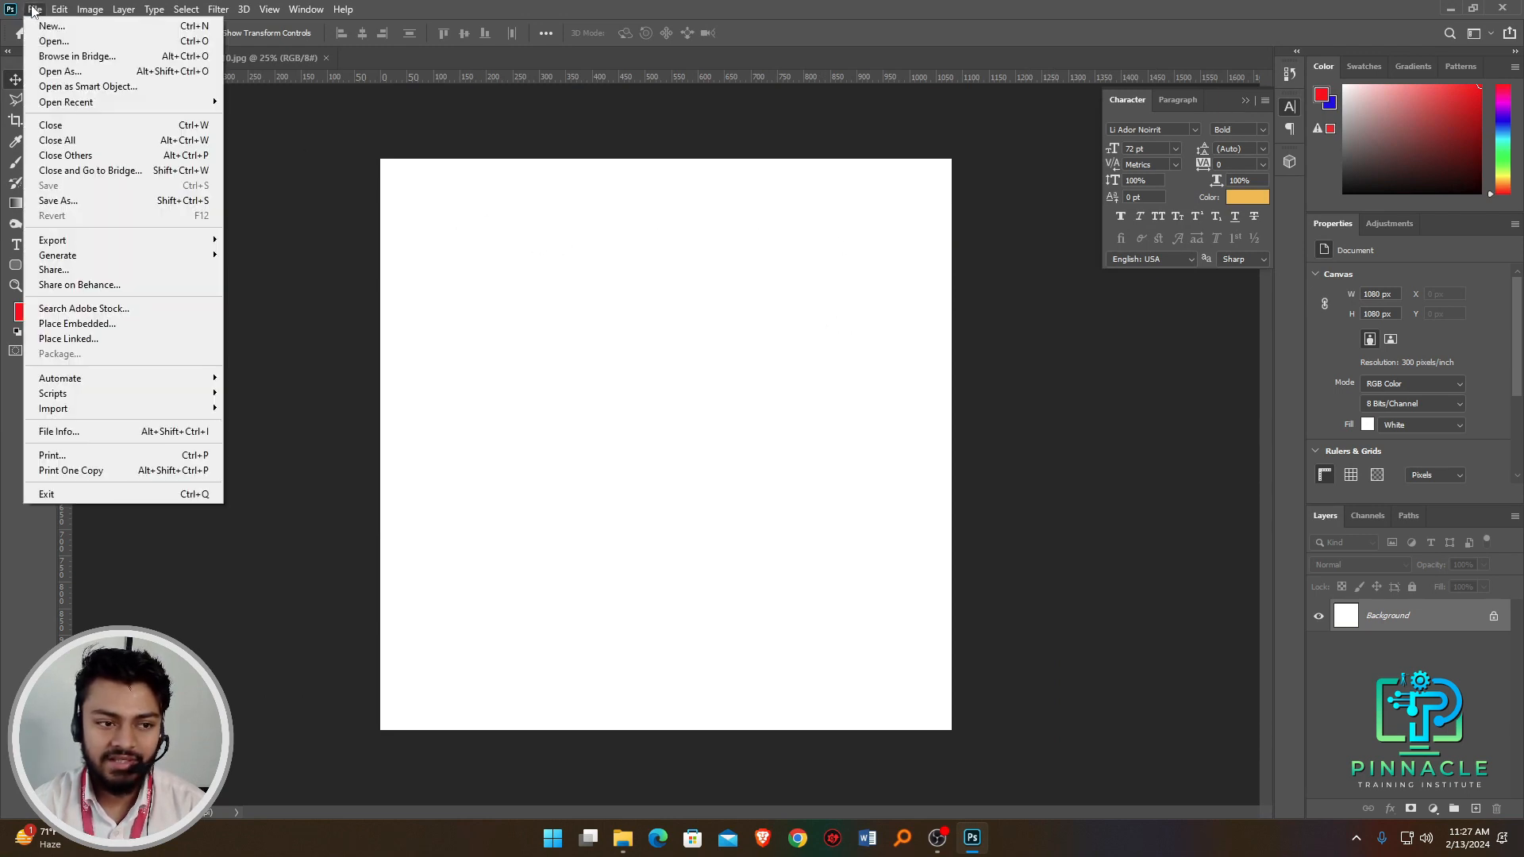
left_click(111, 332)
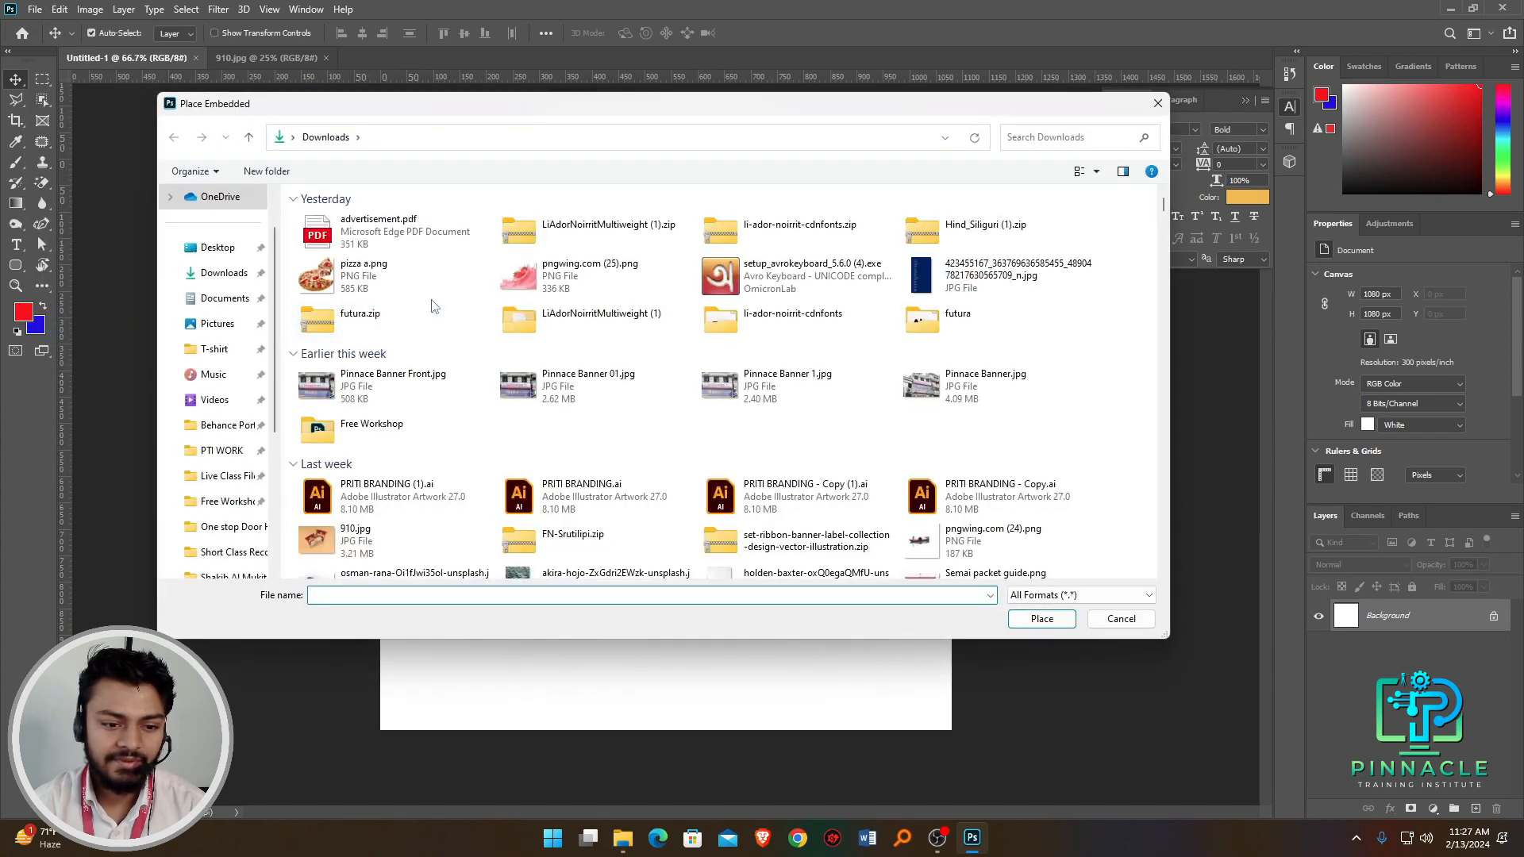
left_click(366, 551)
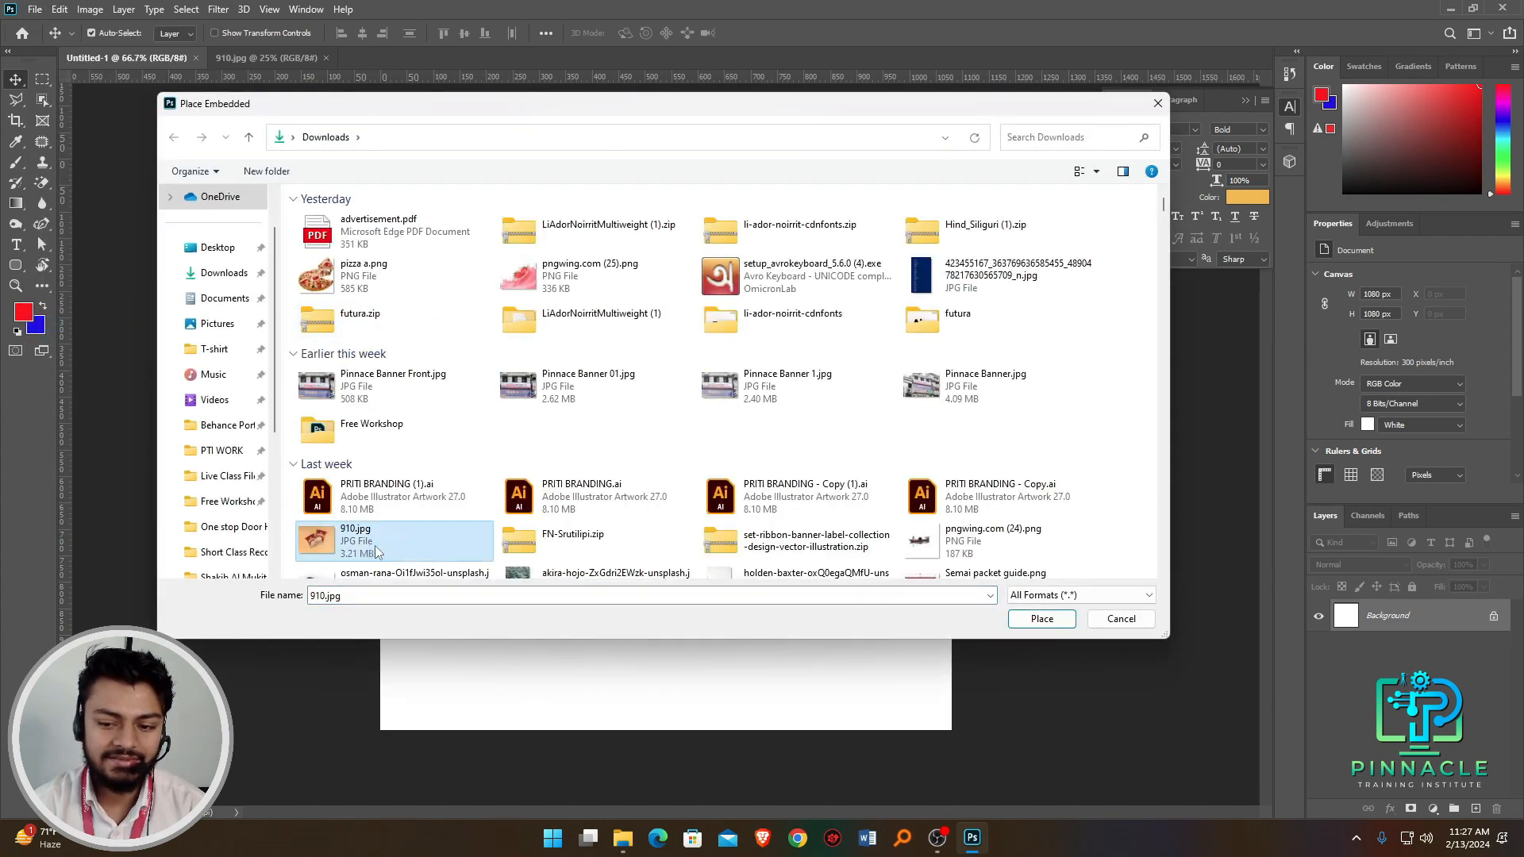
left_click(1042, 620)
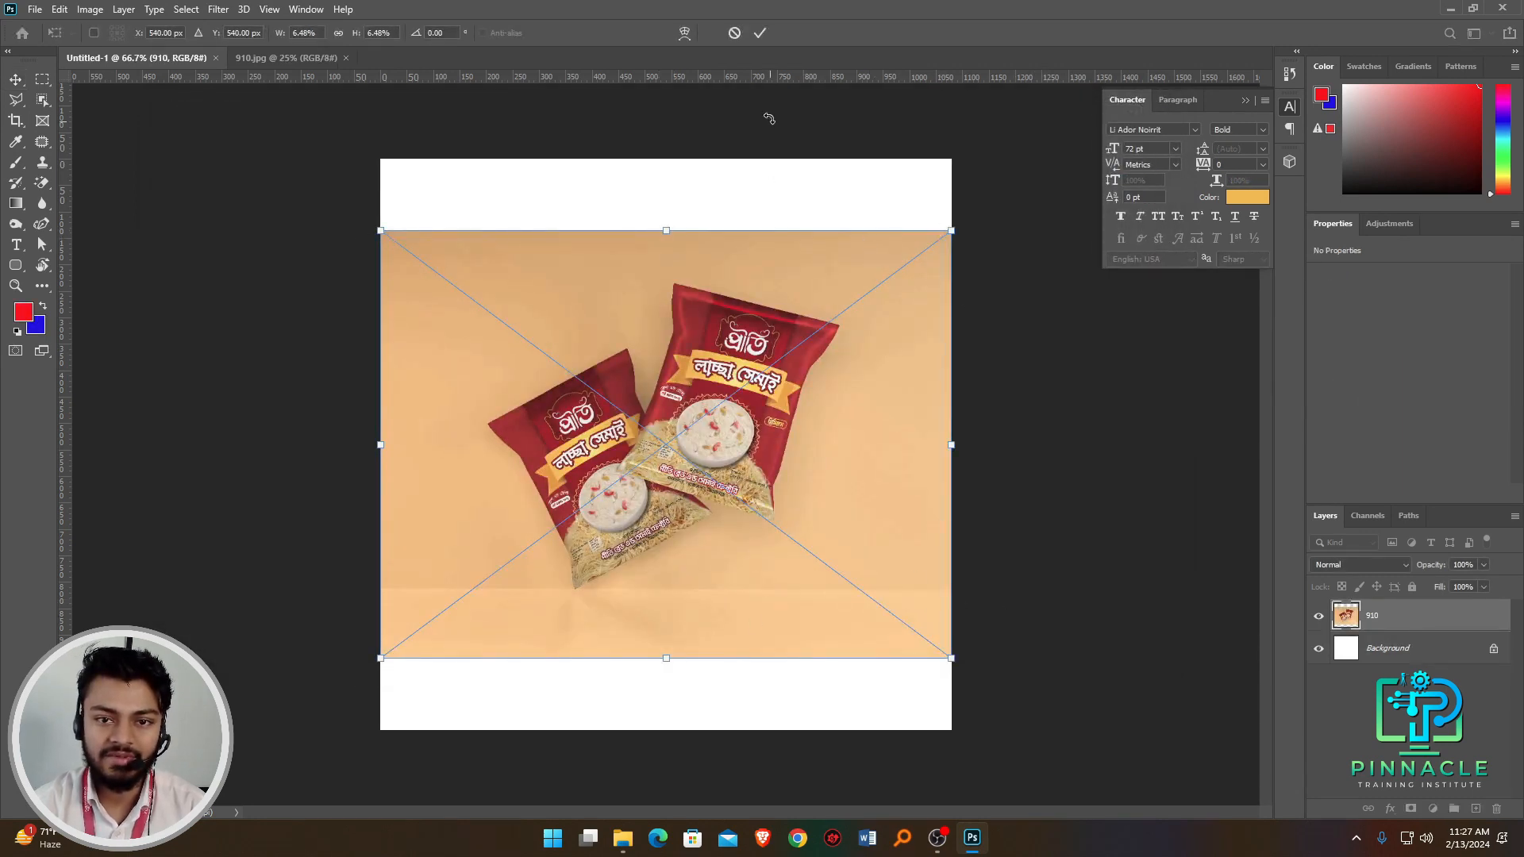
left_click(760, 33)
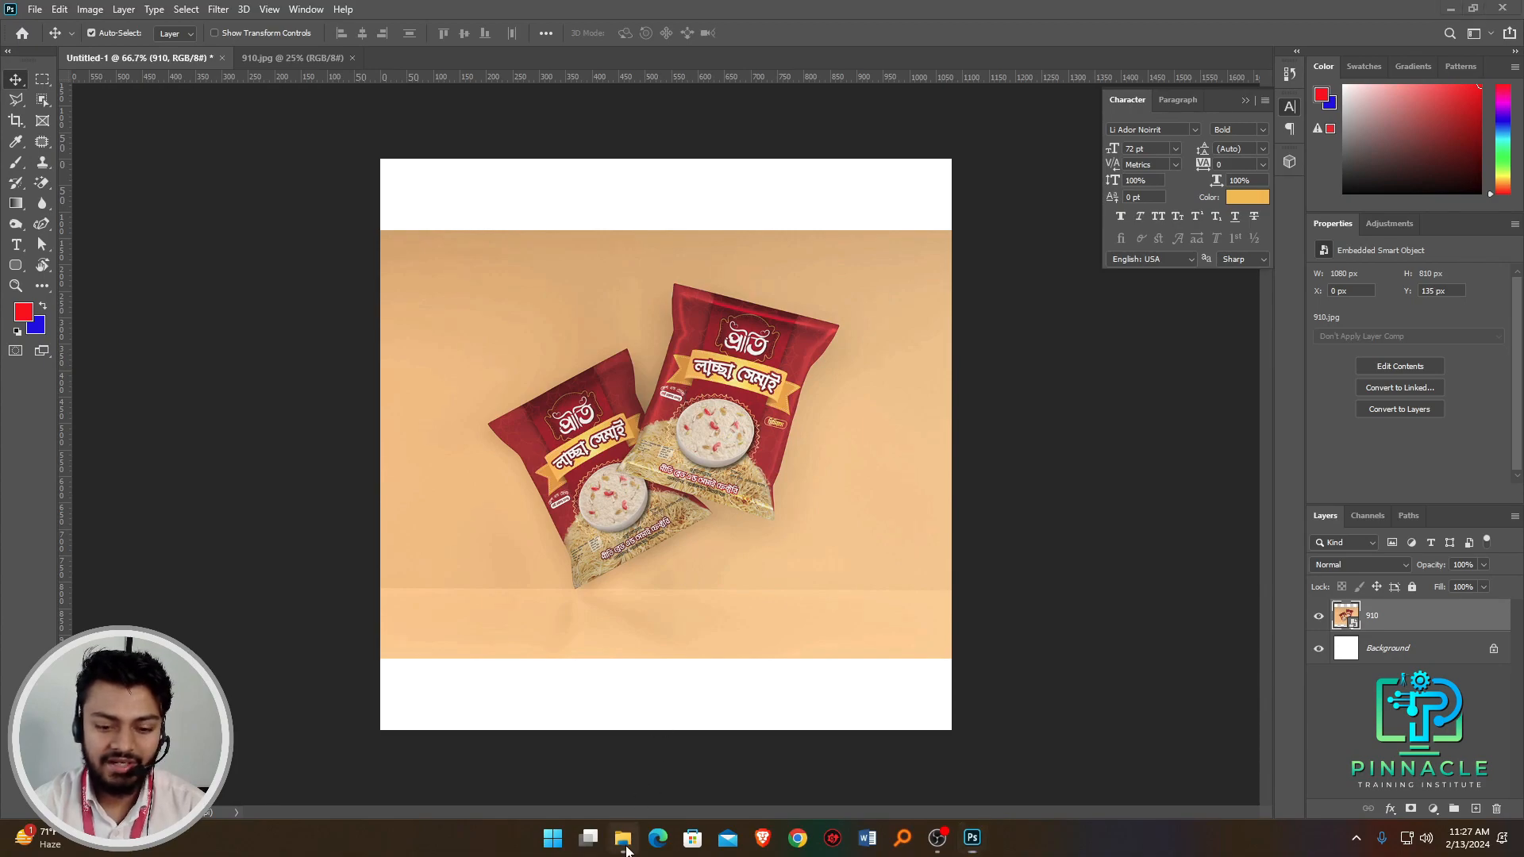
Switch to File Explorer and select the Unsplash photo of the glass-walled conference room in the Downloads folder.
left_click(625, 847)
scroll(664, 578, "down", 15)
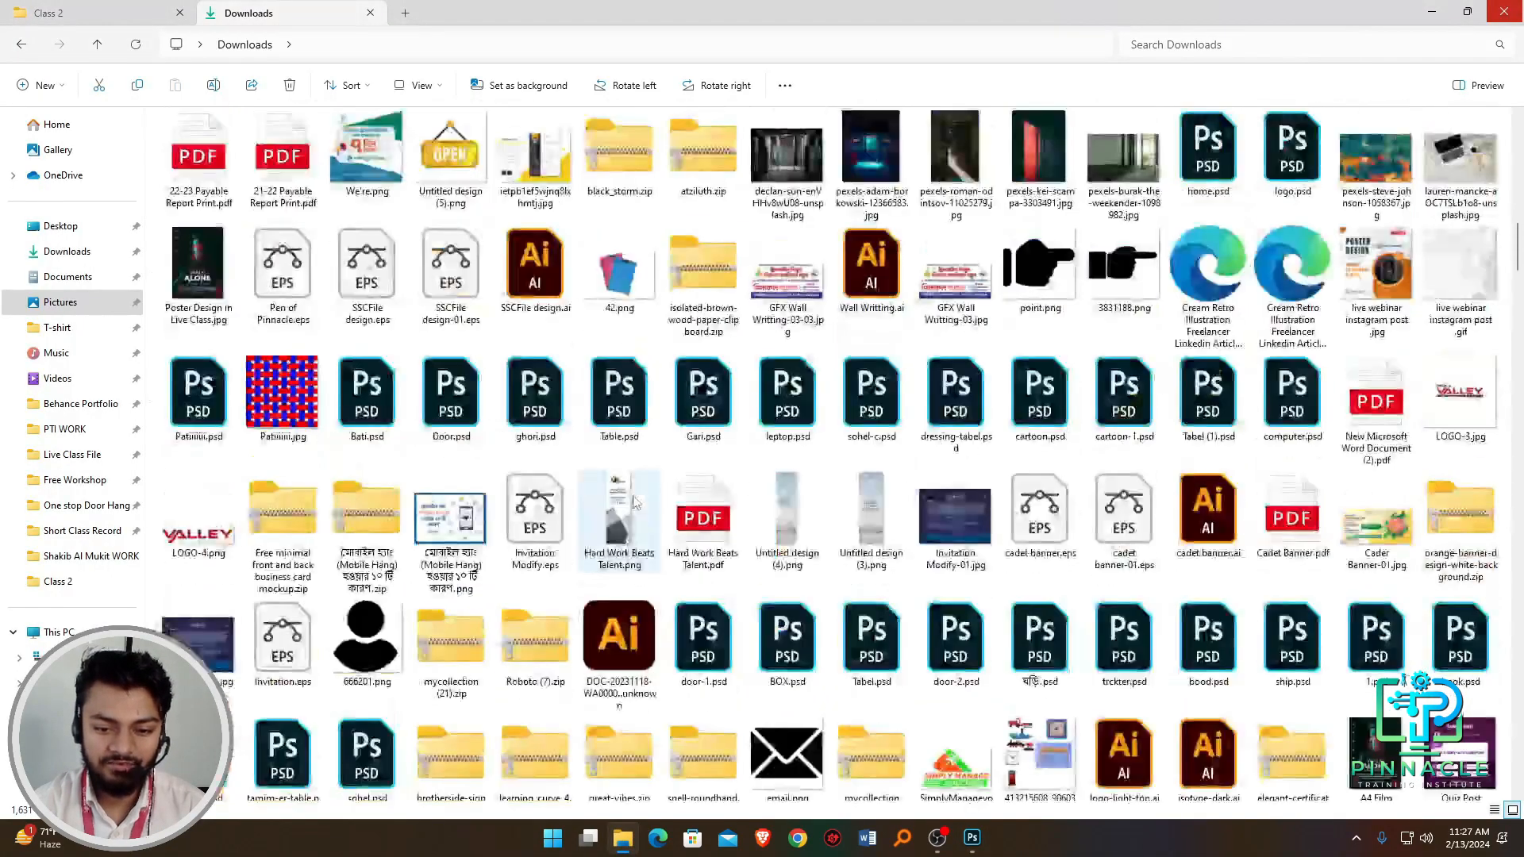
scroll(635, 502, "down", 15)
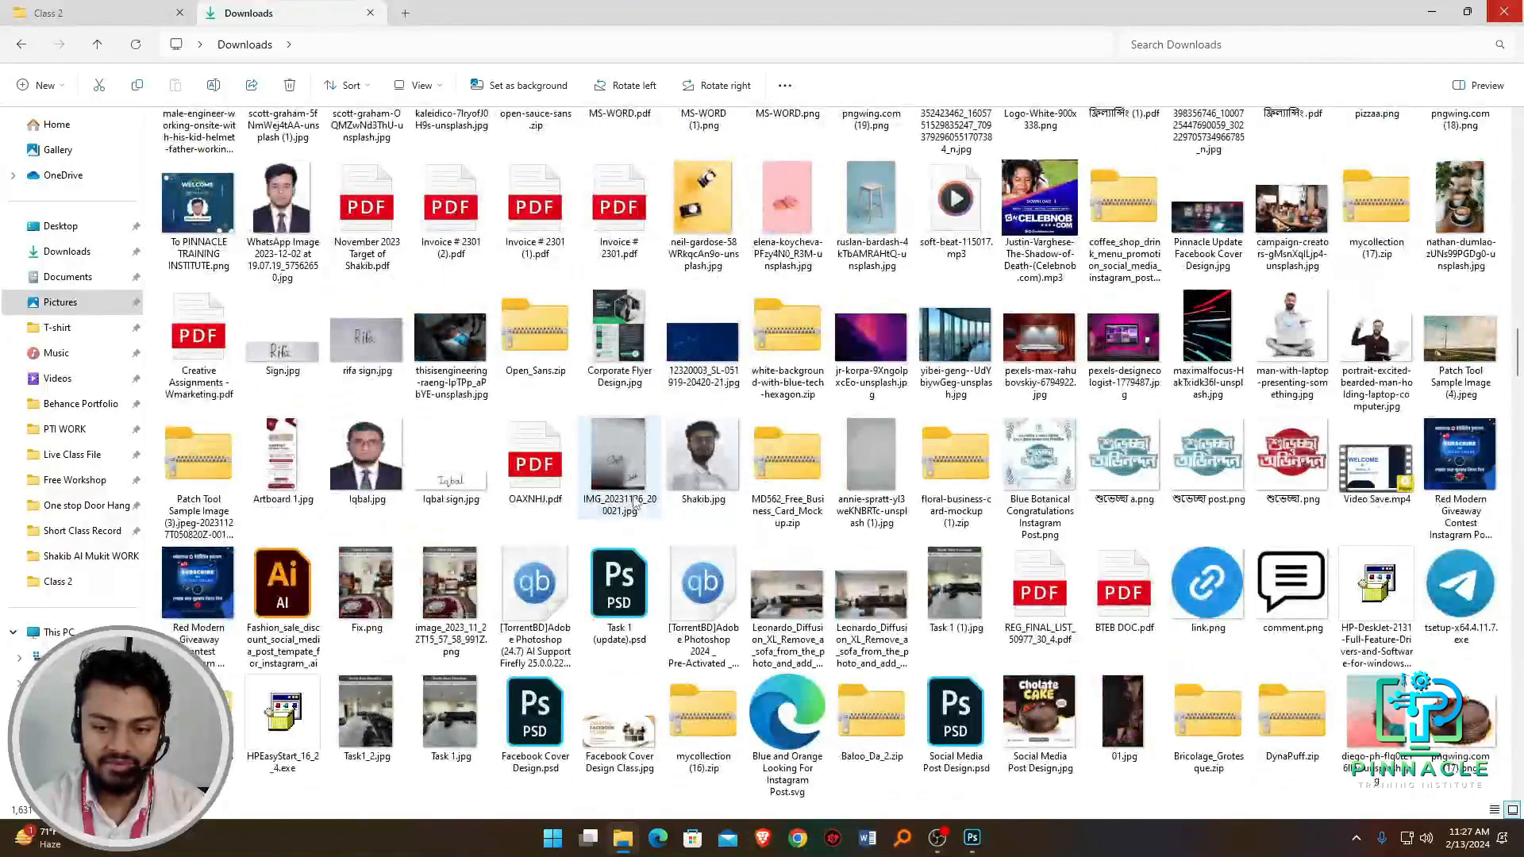
left_click(880, 343)
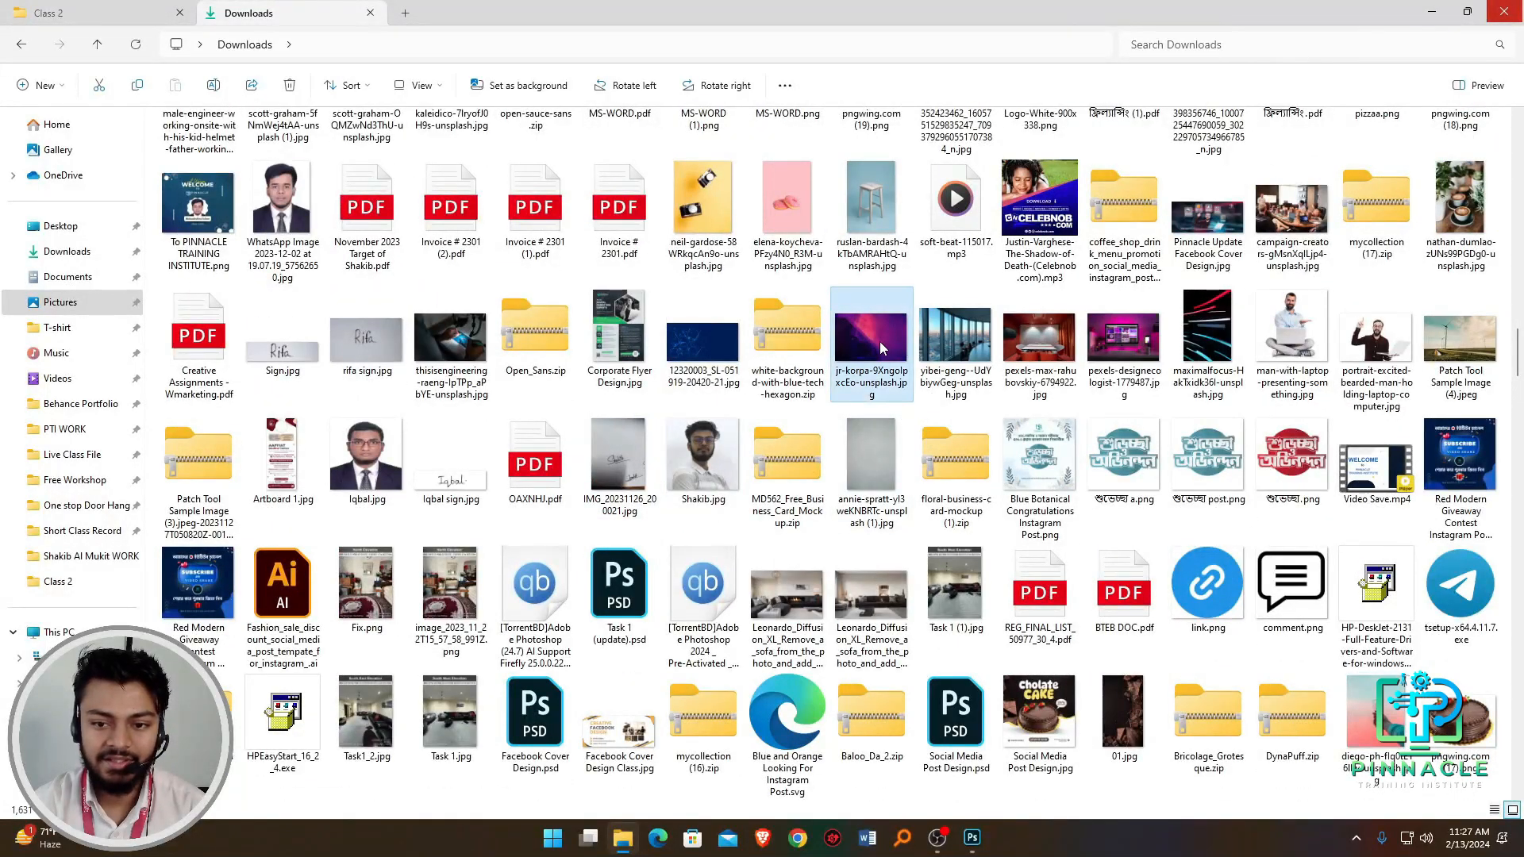
left_click(955, 341)
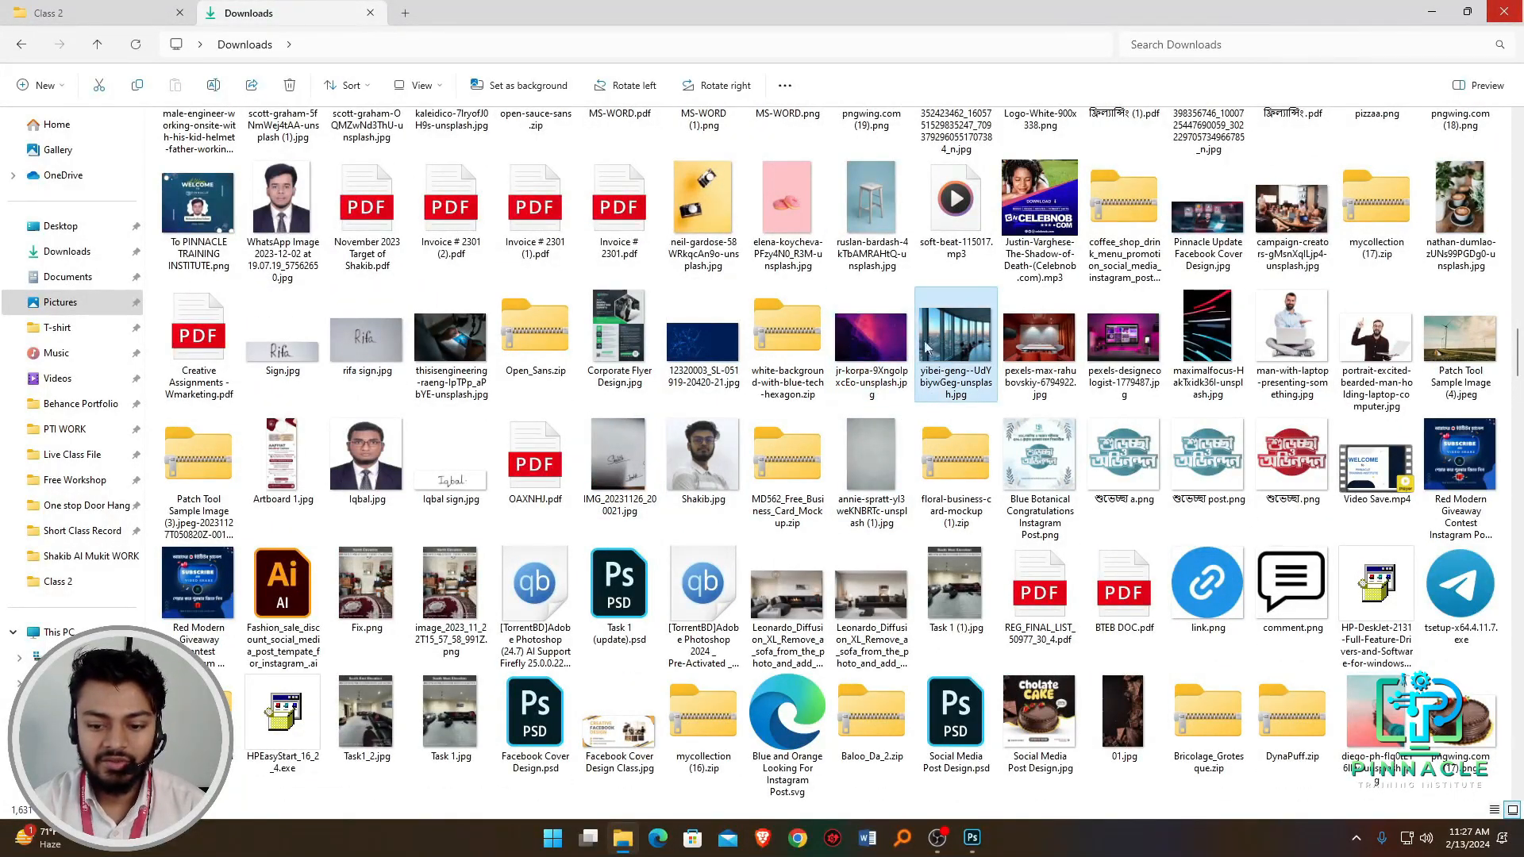
left_click(972, 840)
left_click(34, 10)
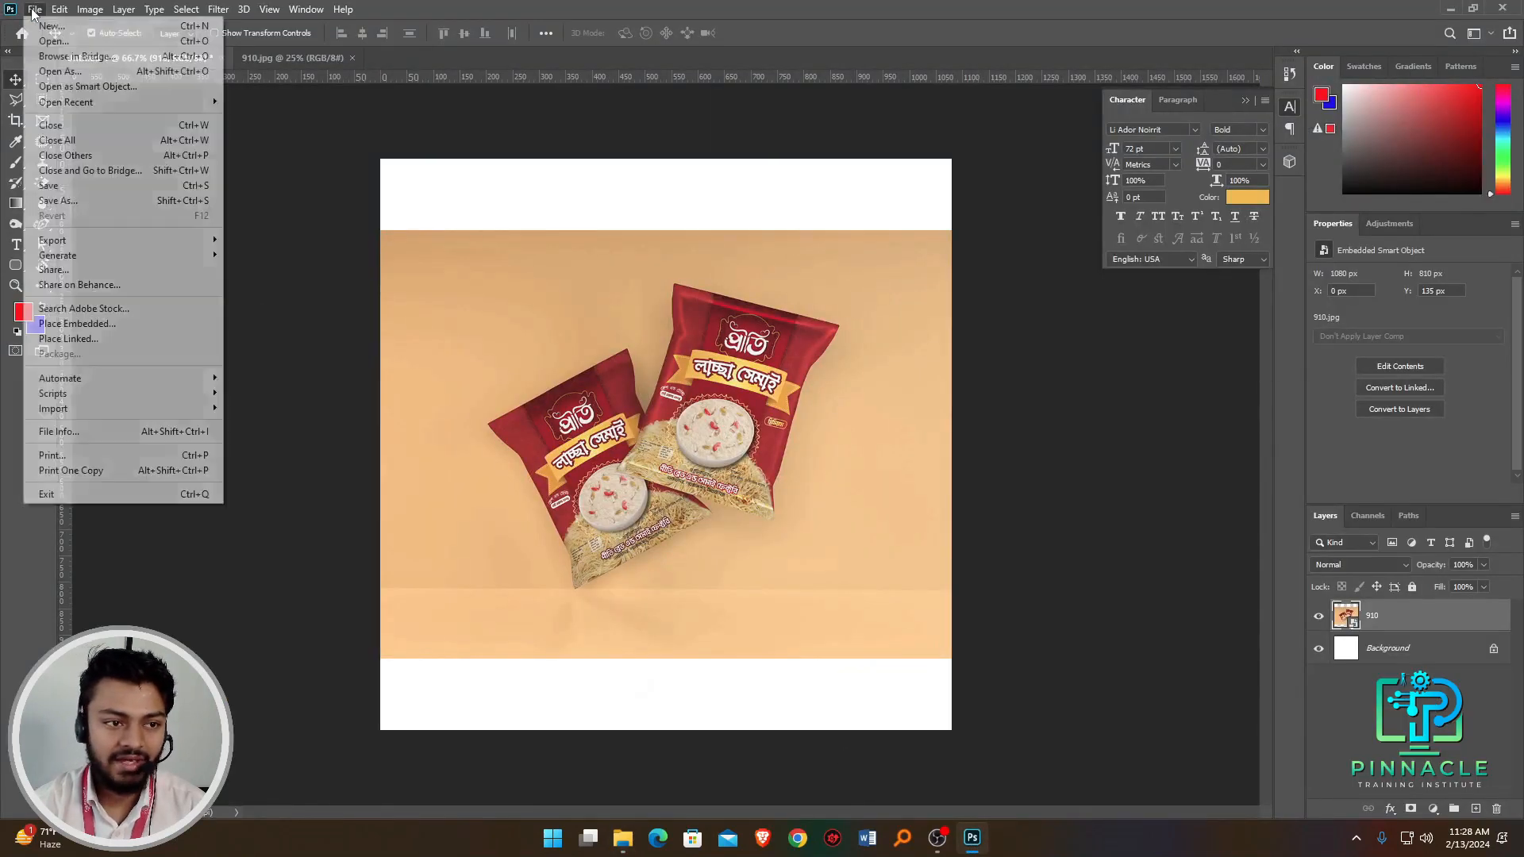
left_click(102, 325)
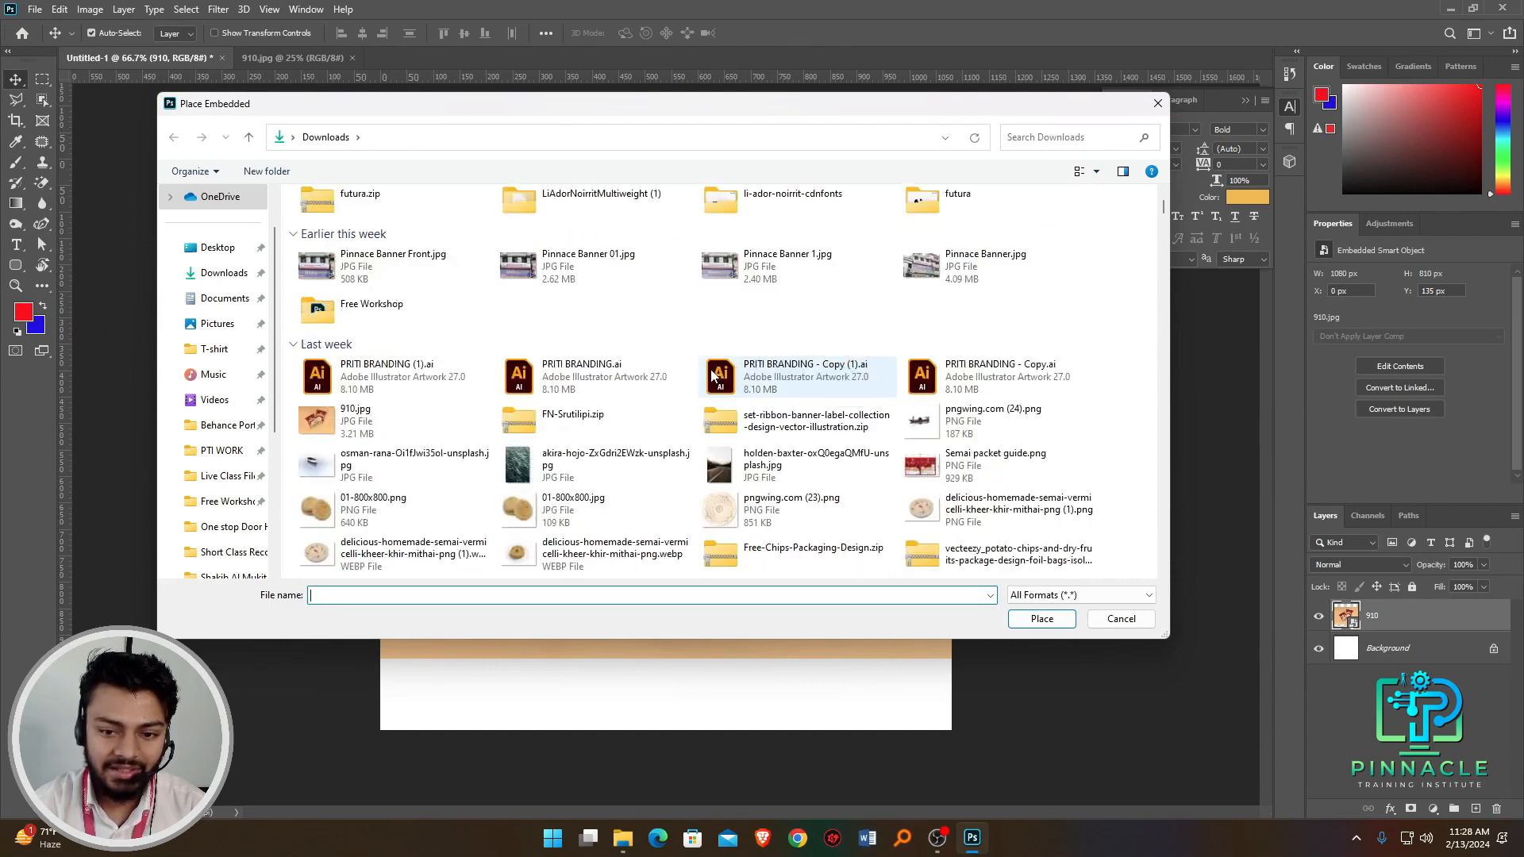
scroll(712, 377, "down", 15)
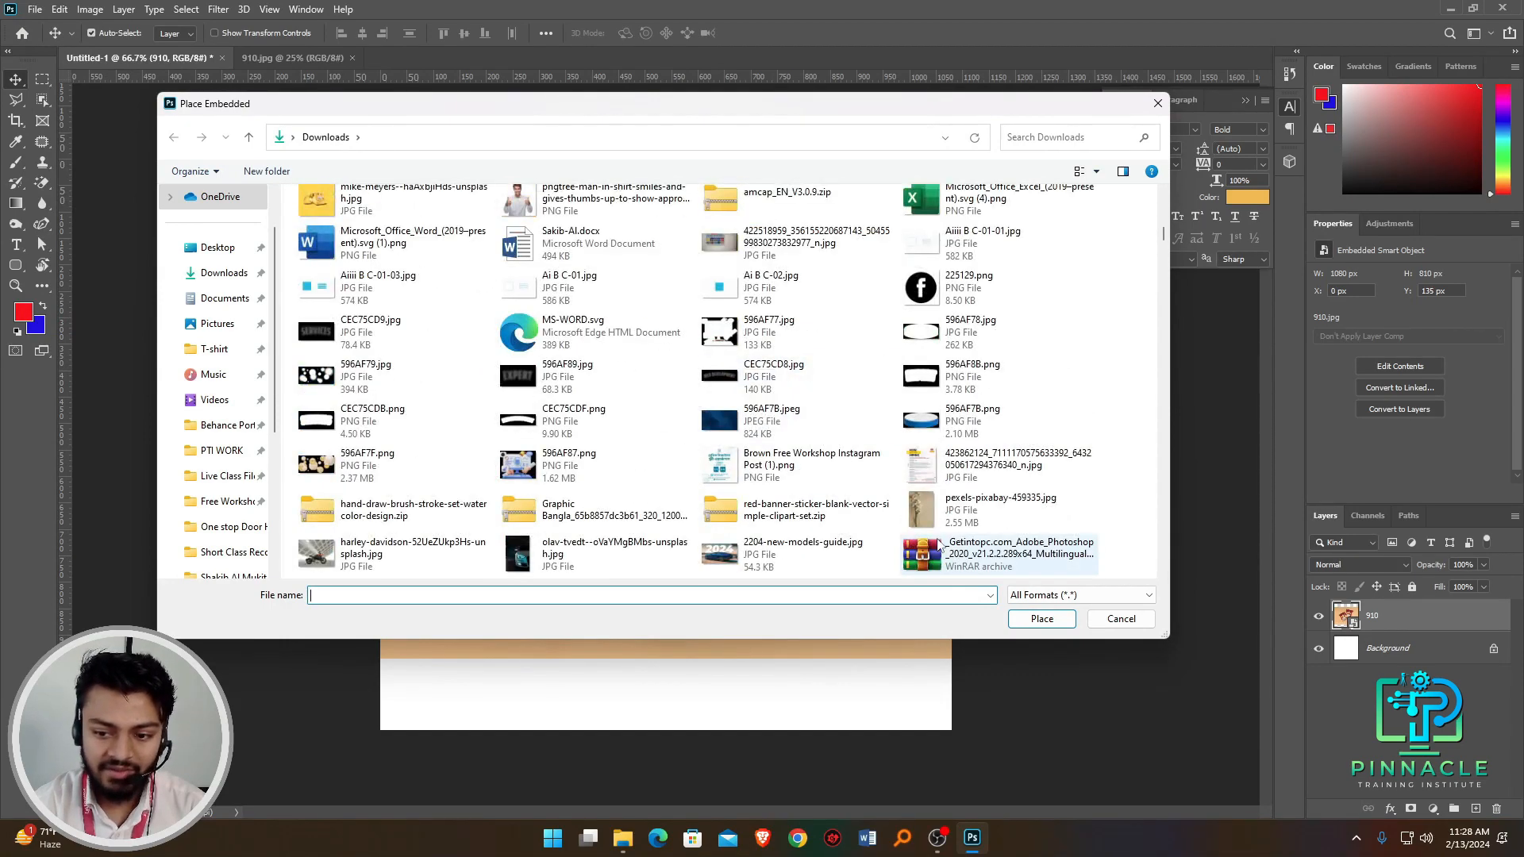
left_click(1122, 619)
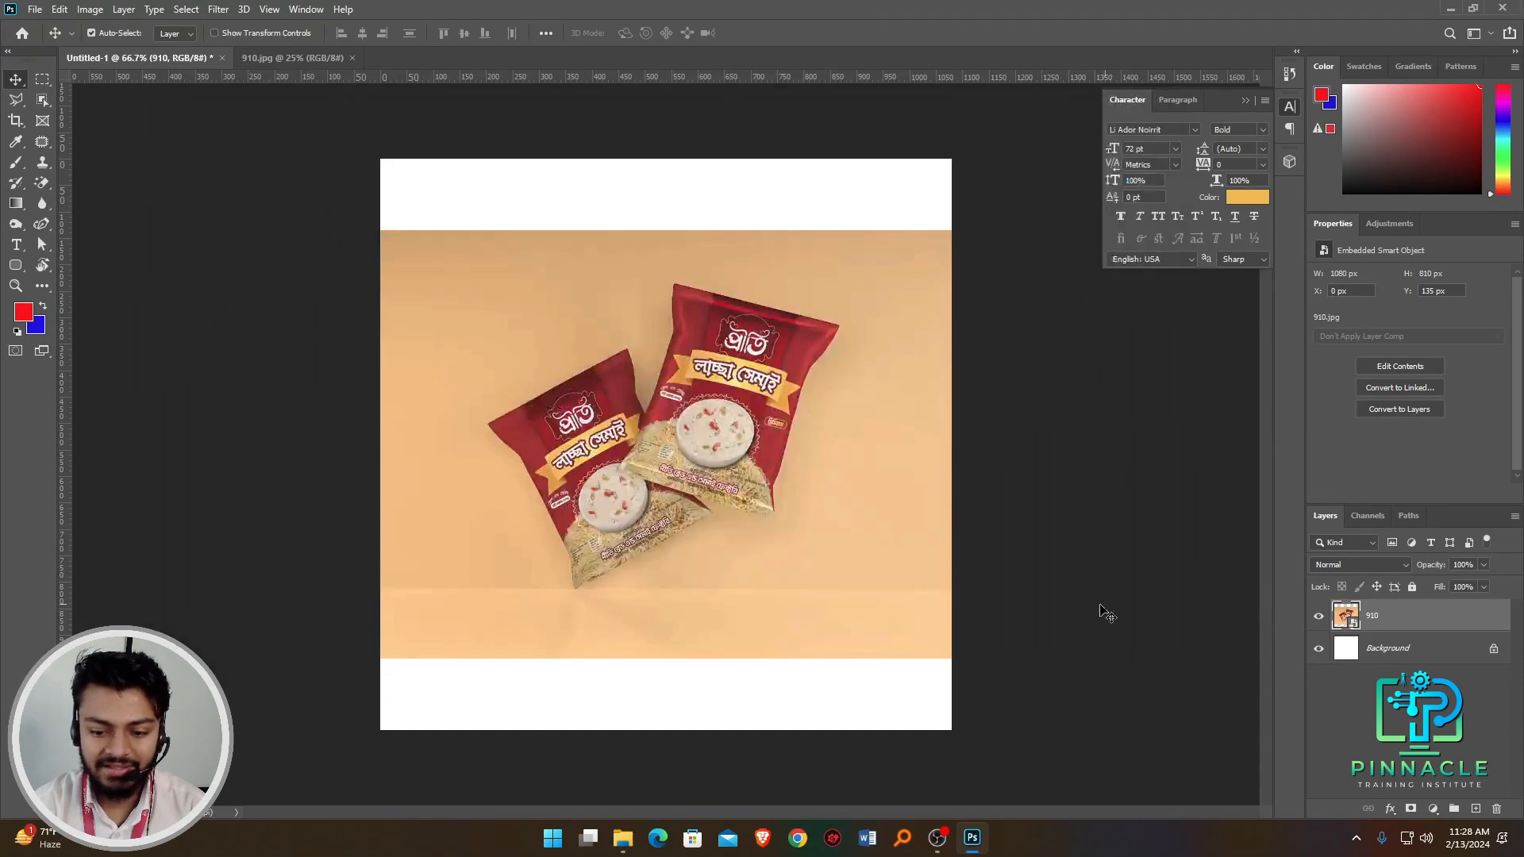
Place the conference room photo from File Explorer's Downloads folder into the Untitled-1 document in Photoshop and commit it.
left_click(624, 838)
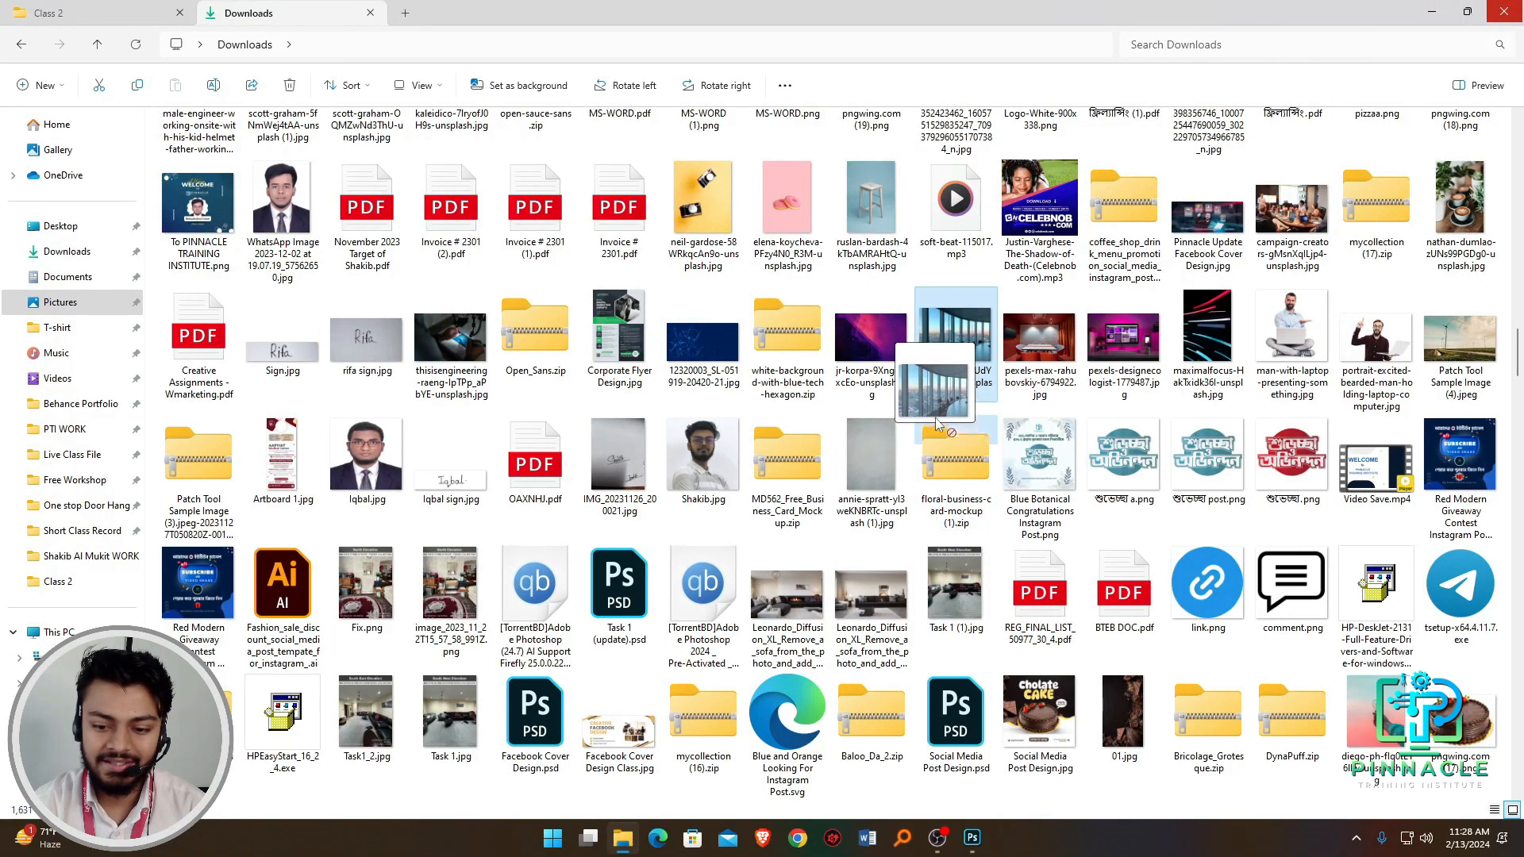
left_click_drag(974, 840, 946, 750)
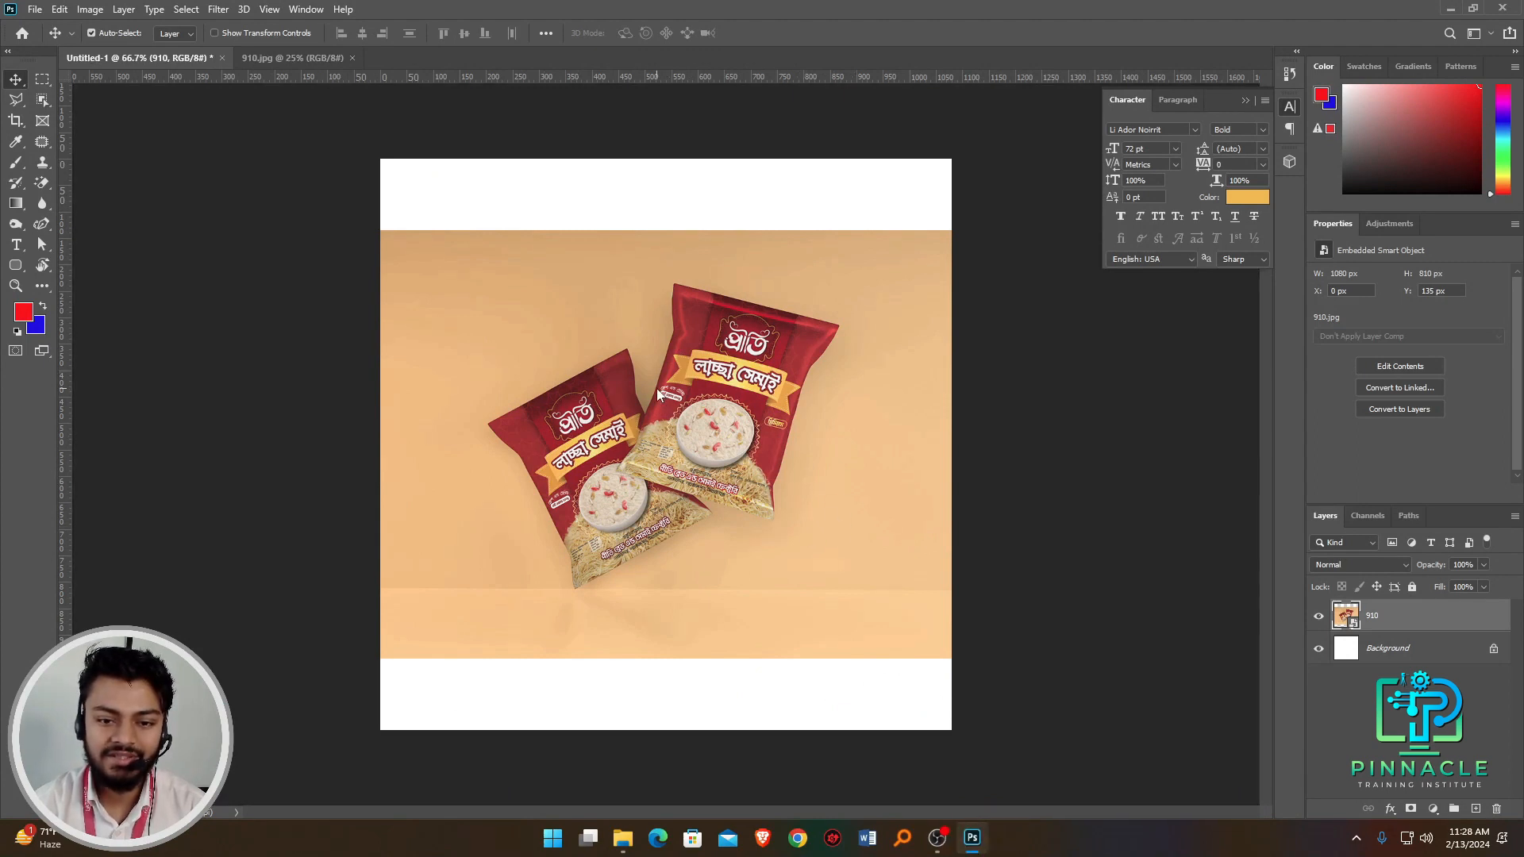
left_click(761, 33)
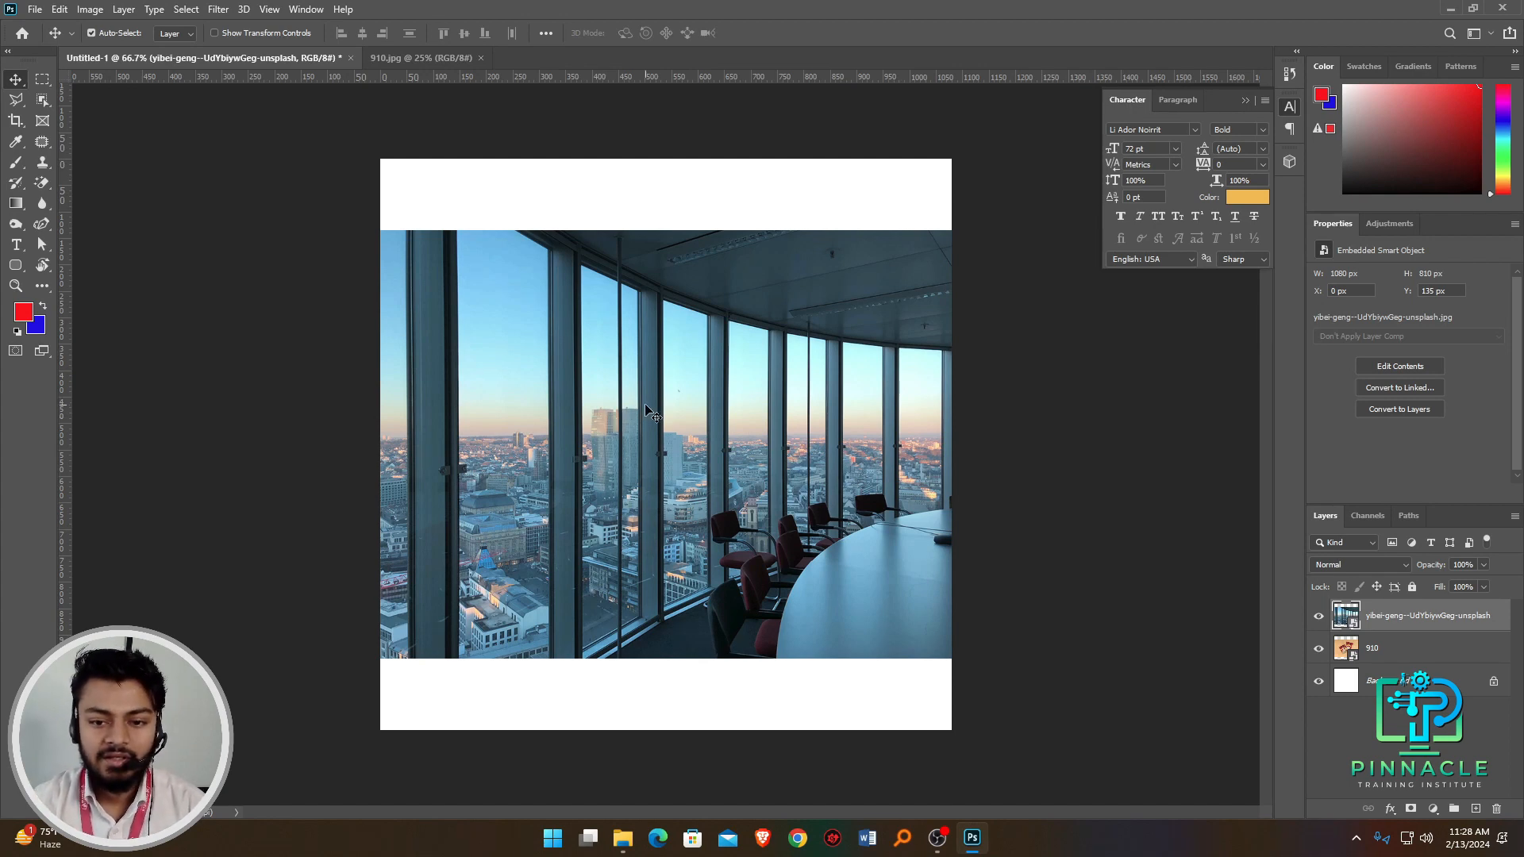
scroll(646, 405, "up", 1)
scroll(645, 405, "down", 1)
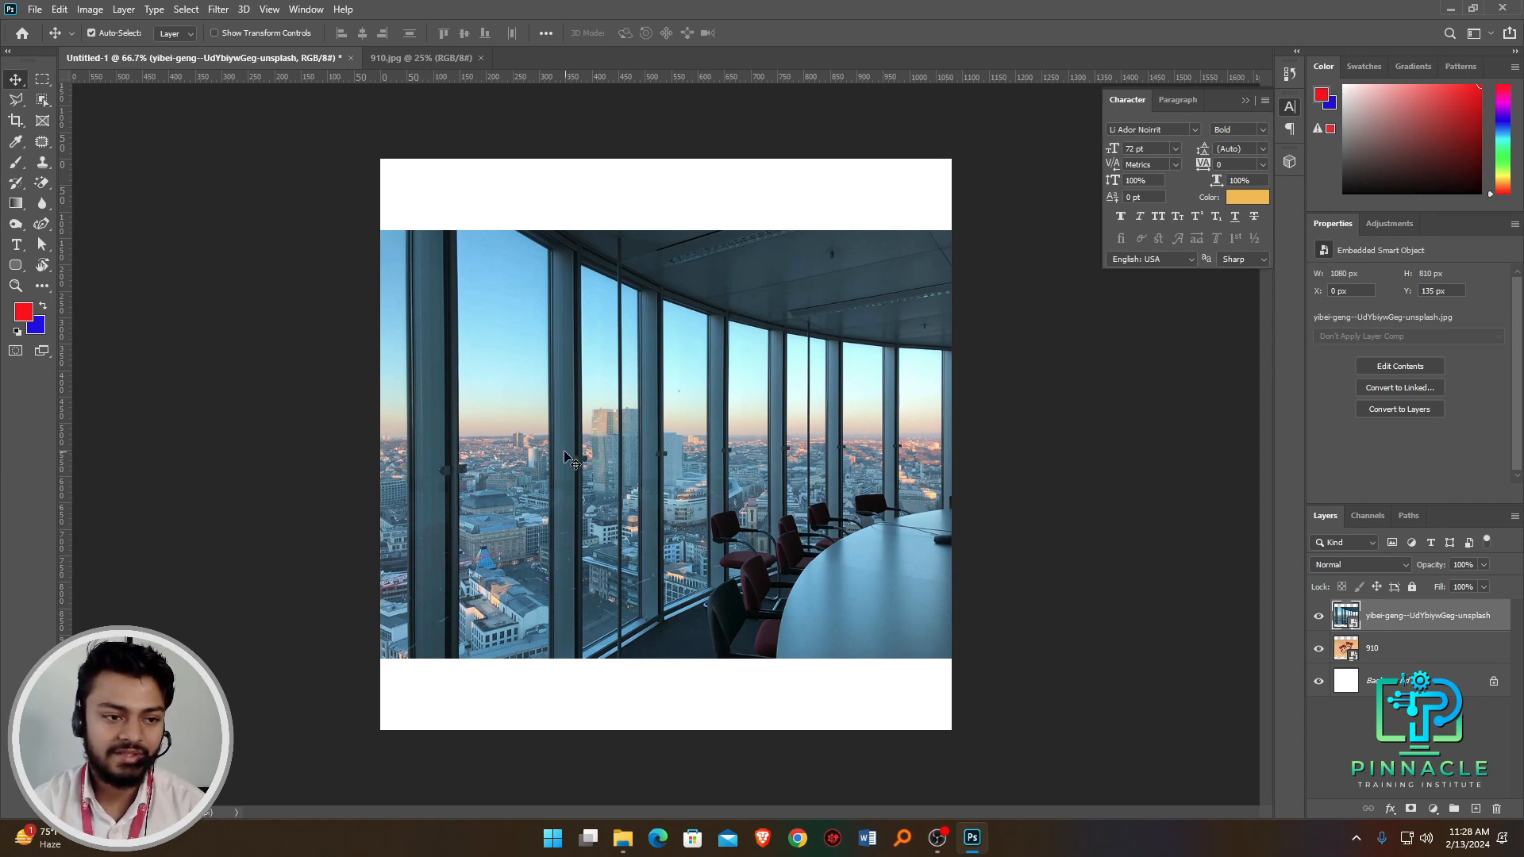
Review the variants grouped with the Crop tool and make the standard Crop tool active.
left_click(14, 121)
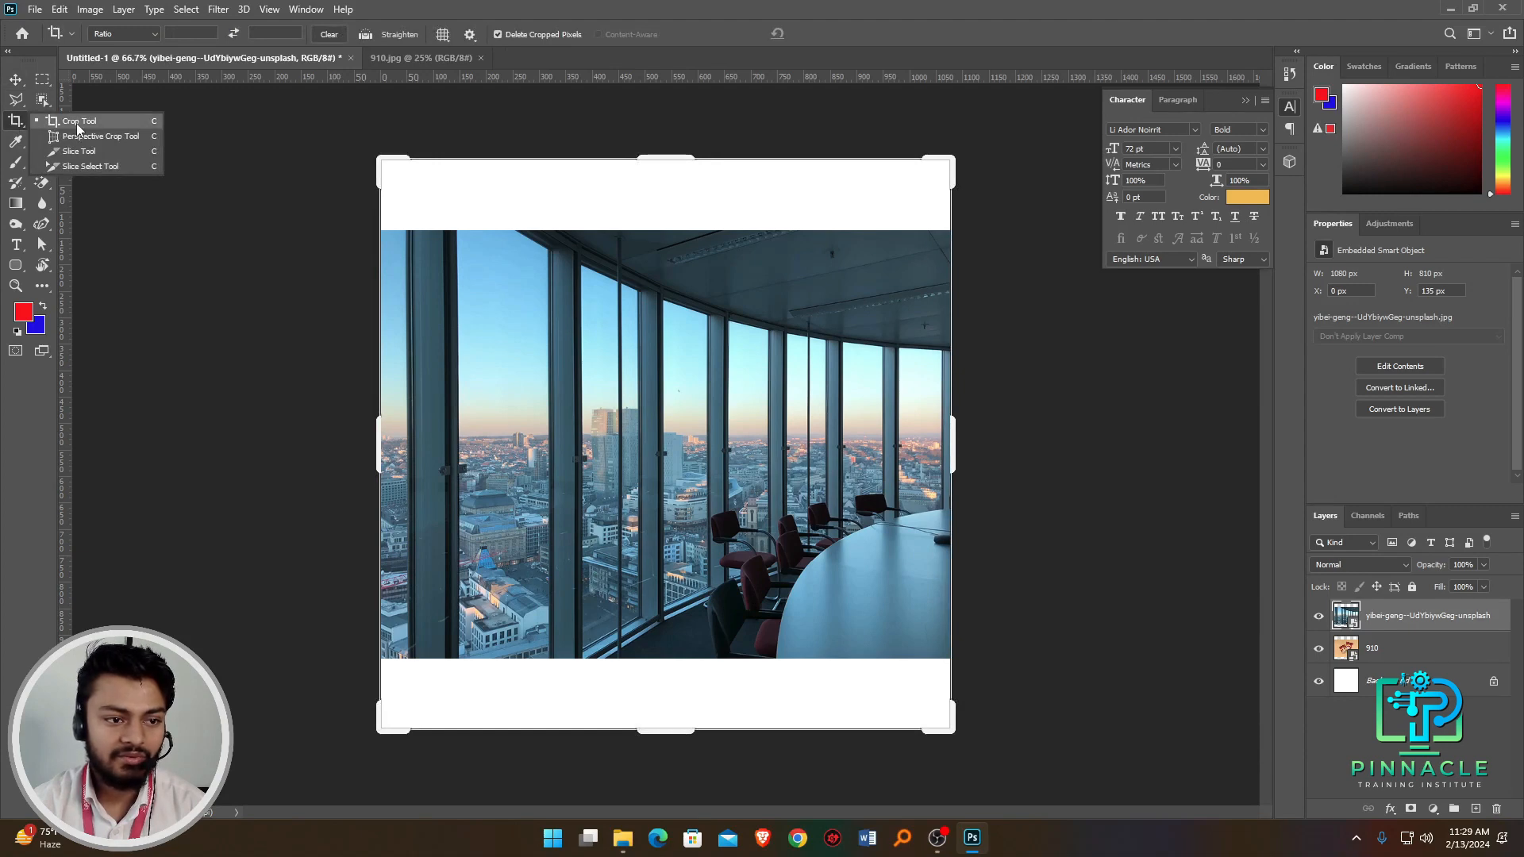
left_click(16, 121)
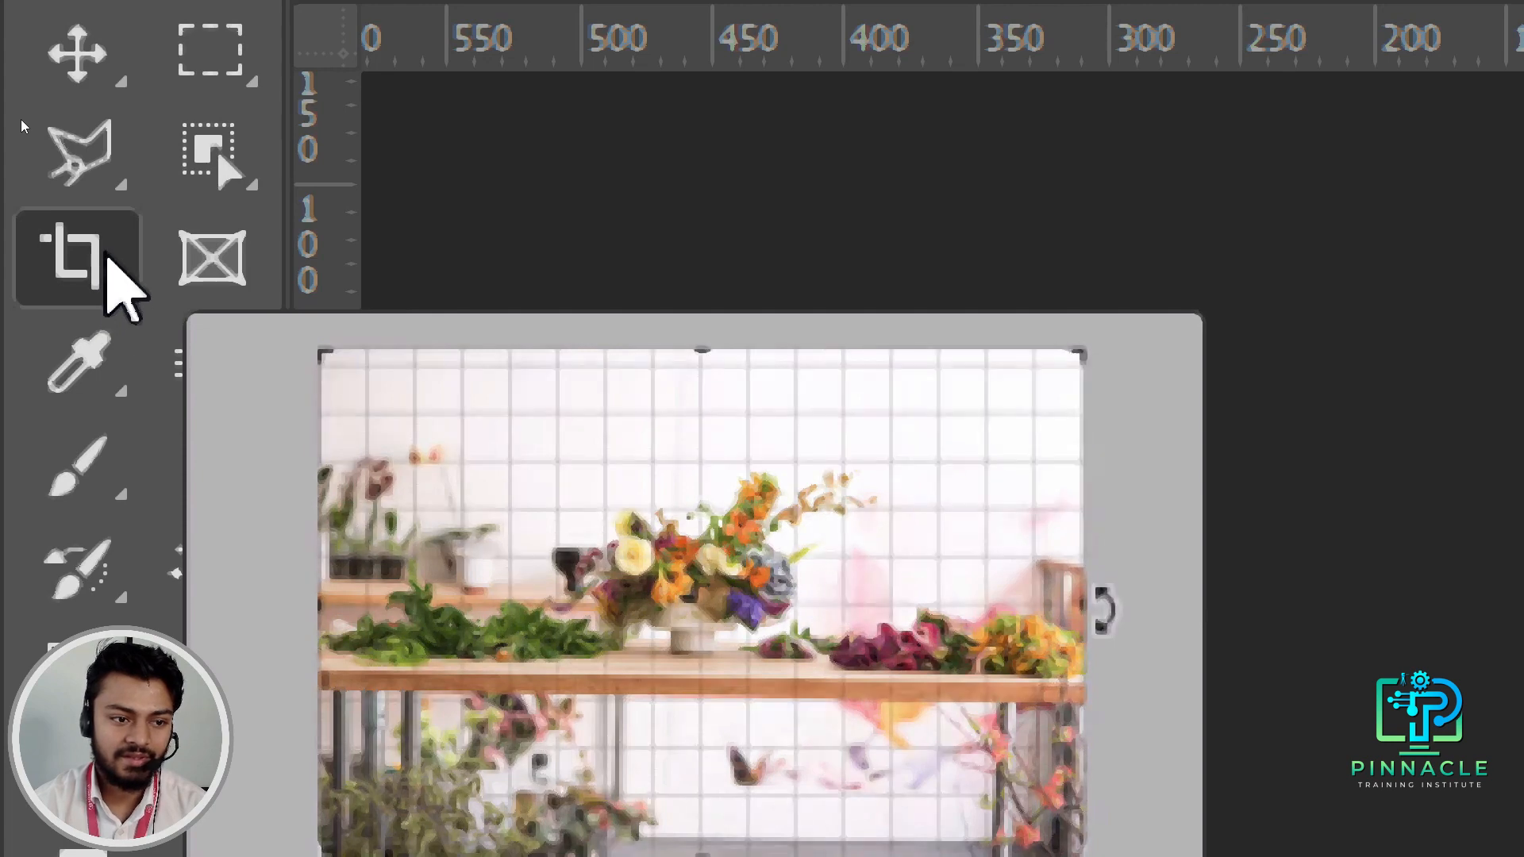
right_click(107, 259)
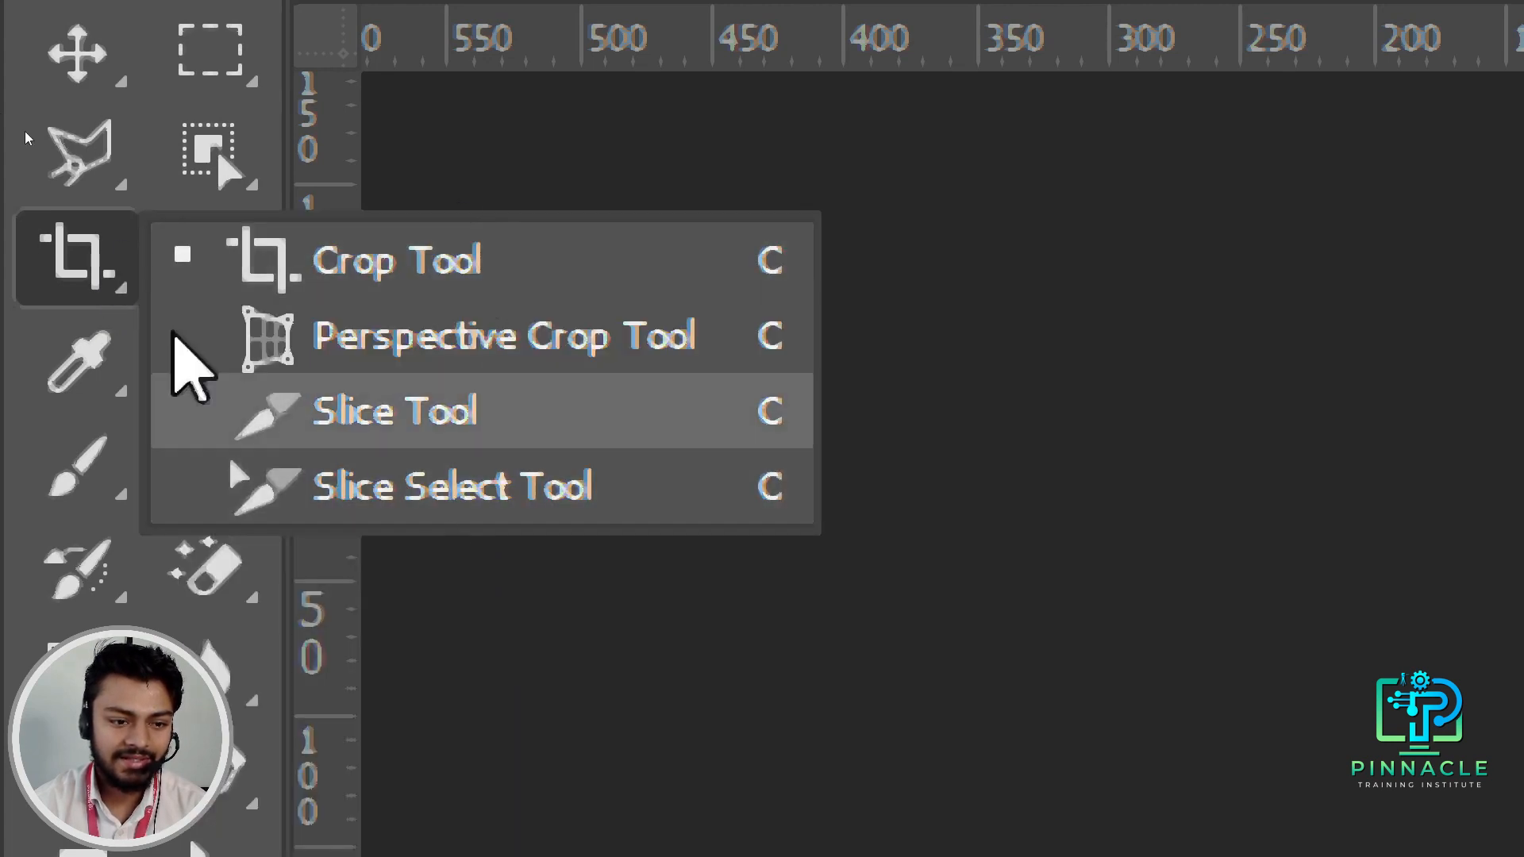
left_click(62, 255)
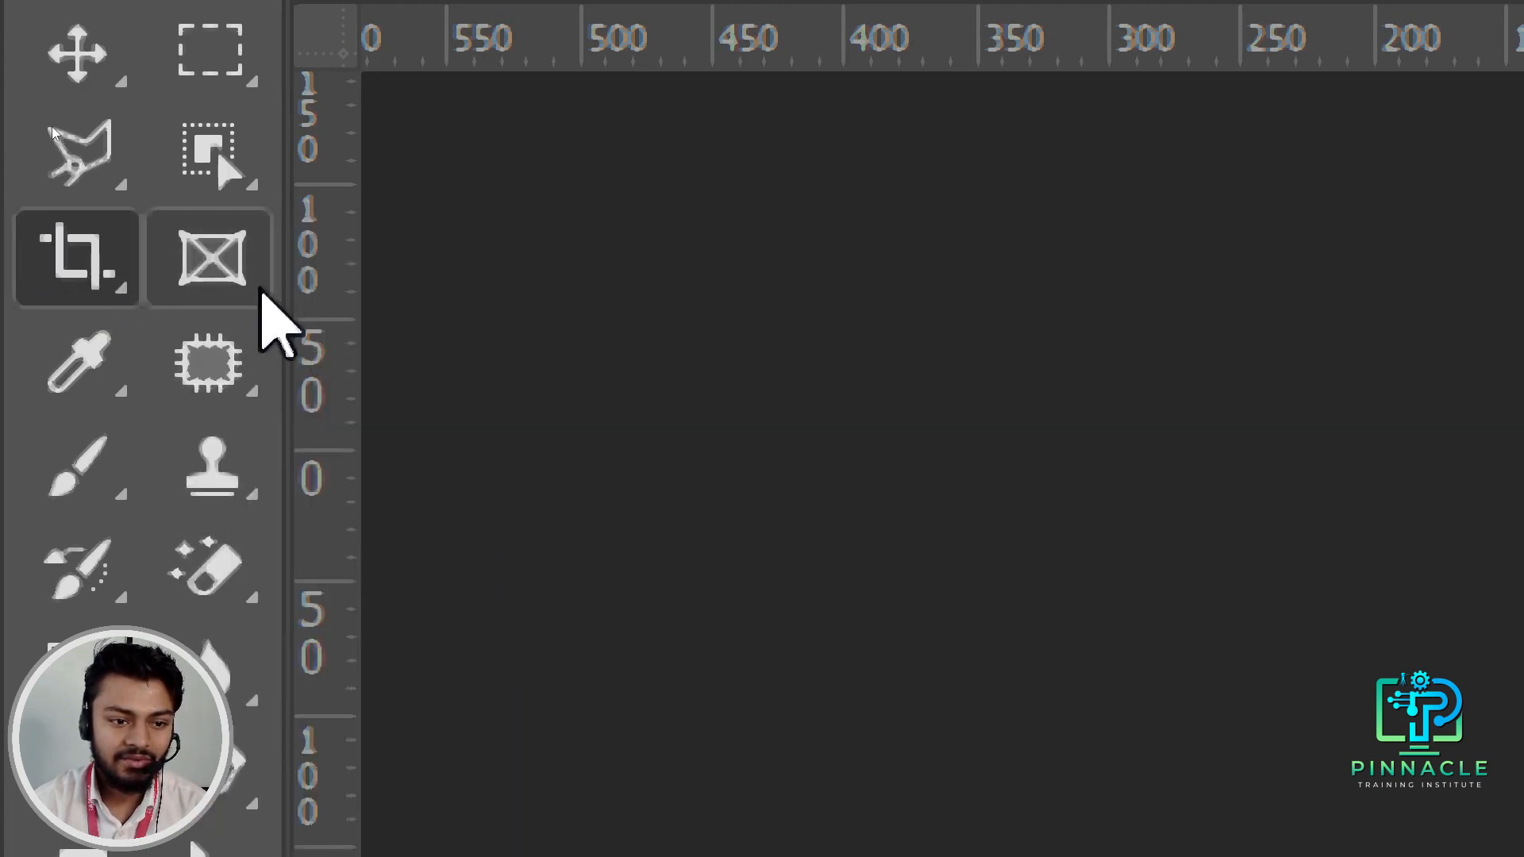
left_click(237, 265)
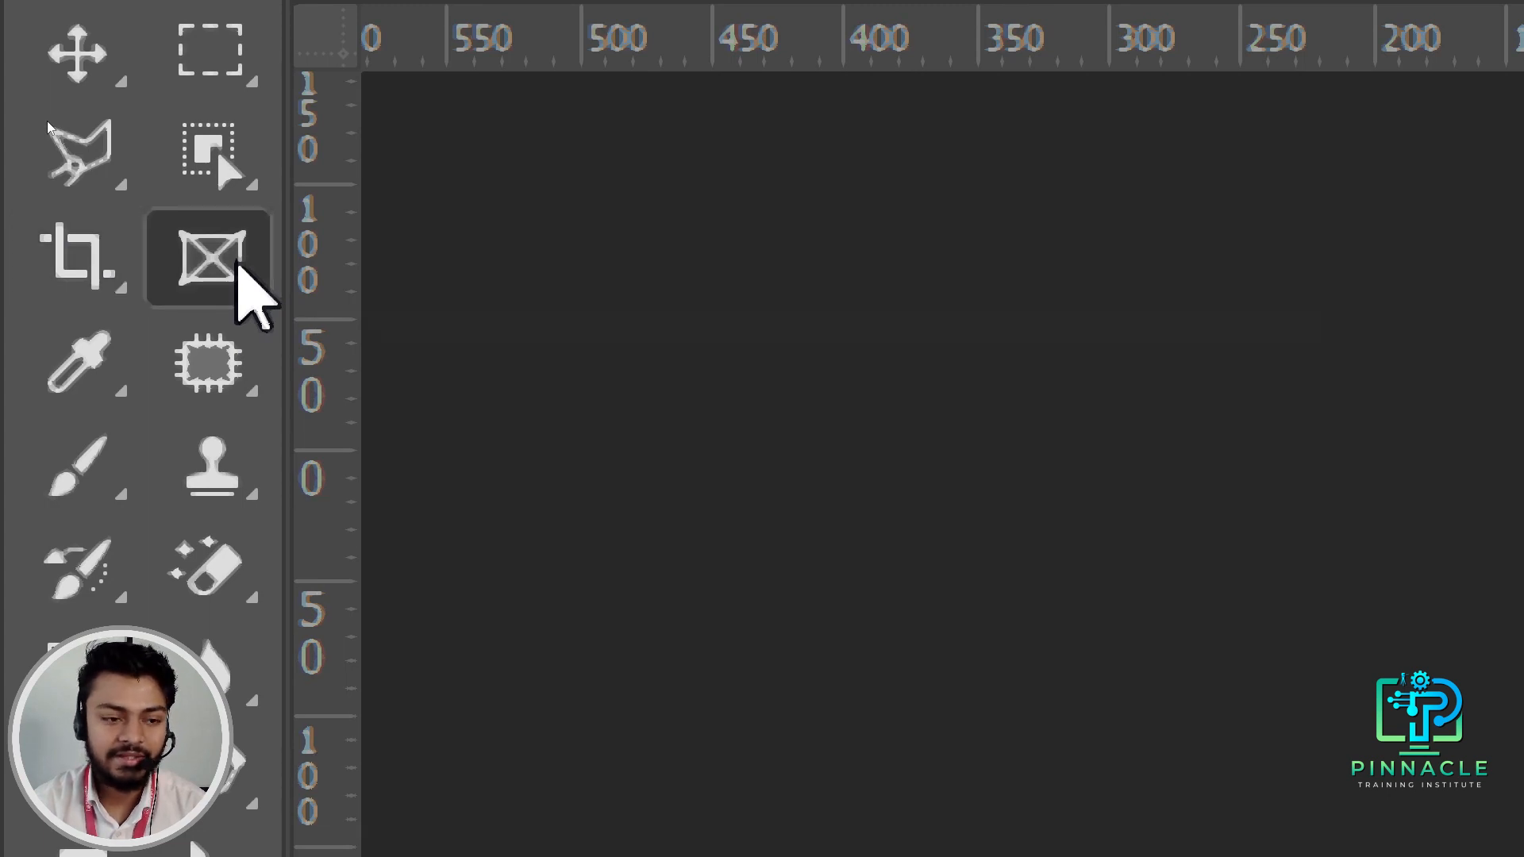
left_click(87, 259)
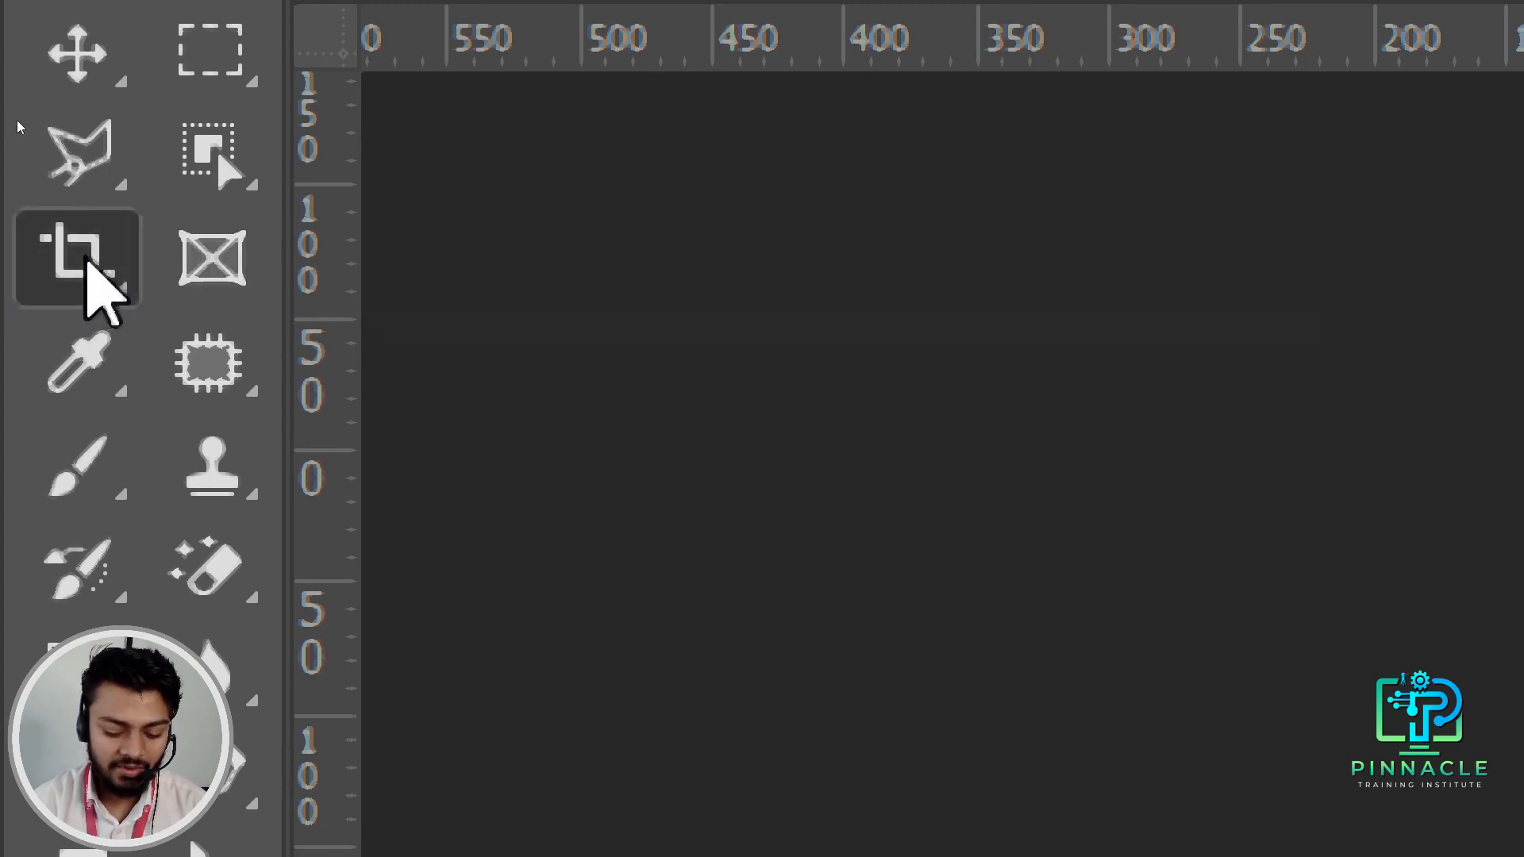
Reduce the screen magnification to 100% and close Magnifier.
key("super+minus")
key("super+minus")
key("super+minus")
key("super+minus")
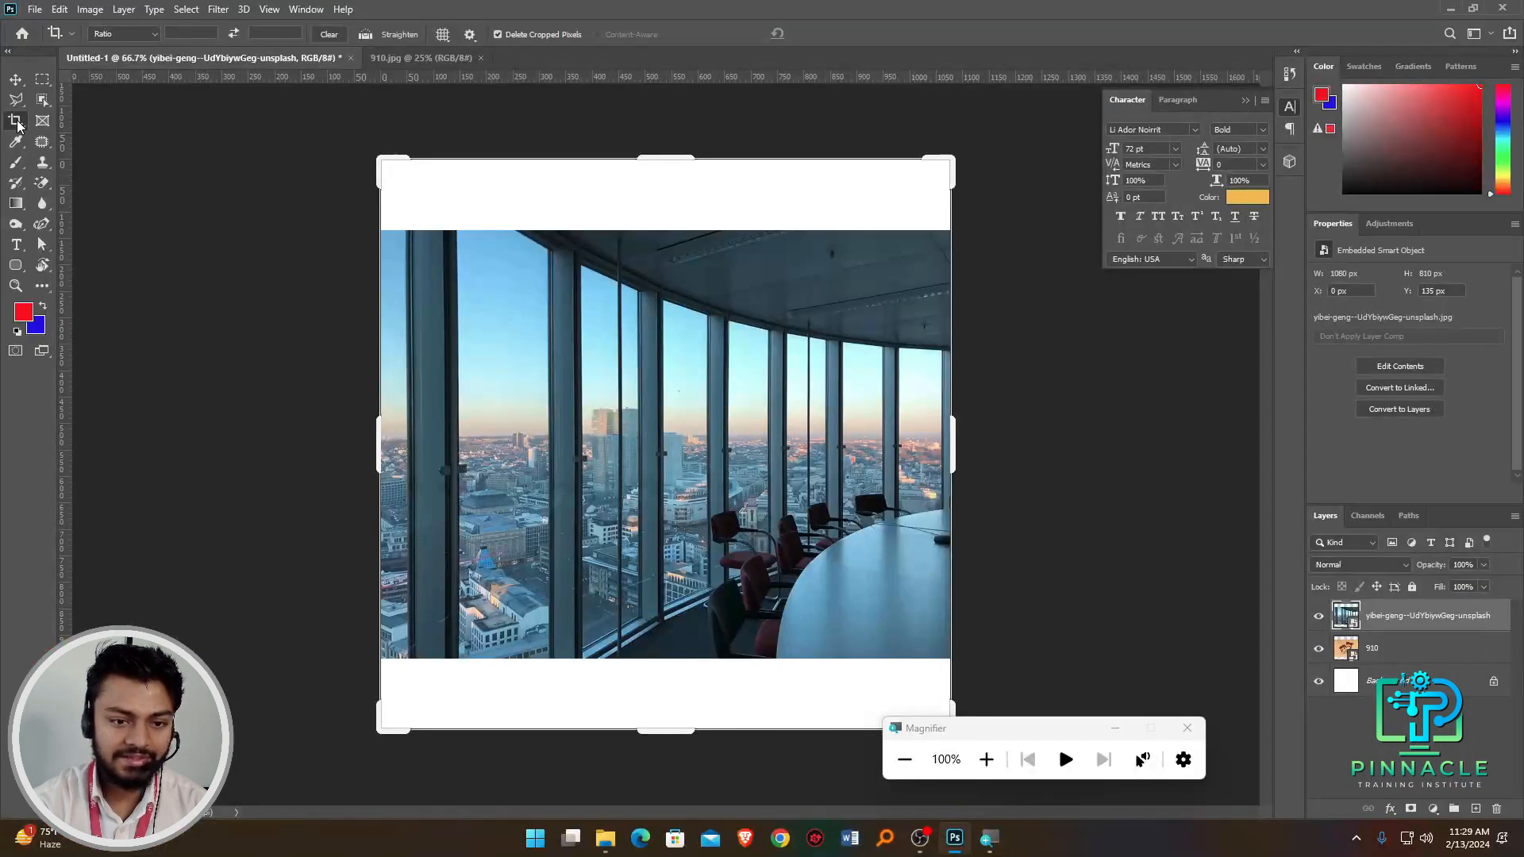
key("super+Escape")
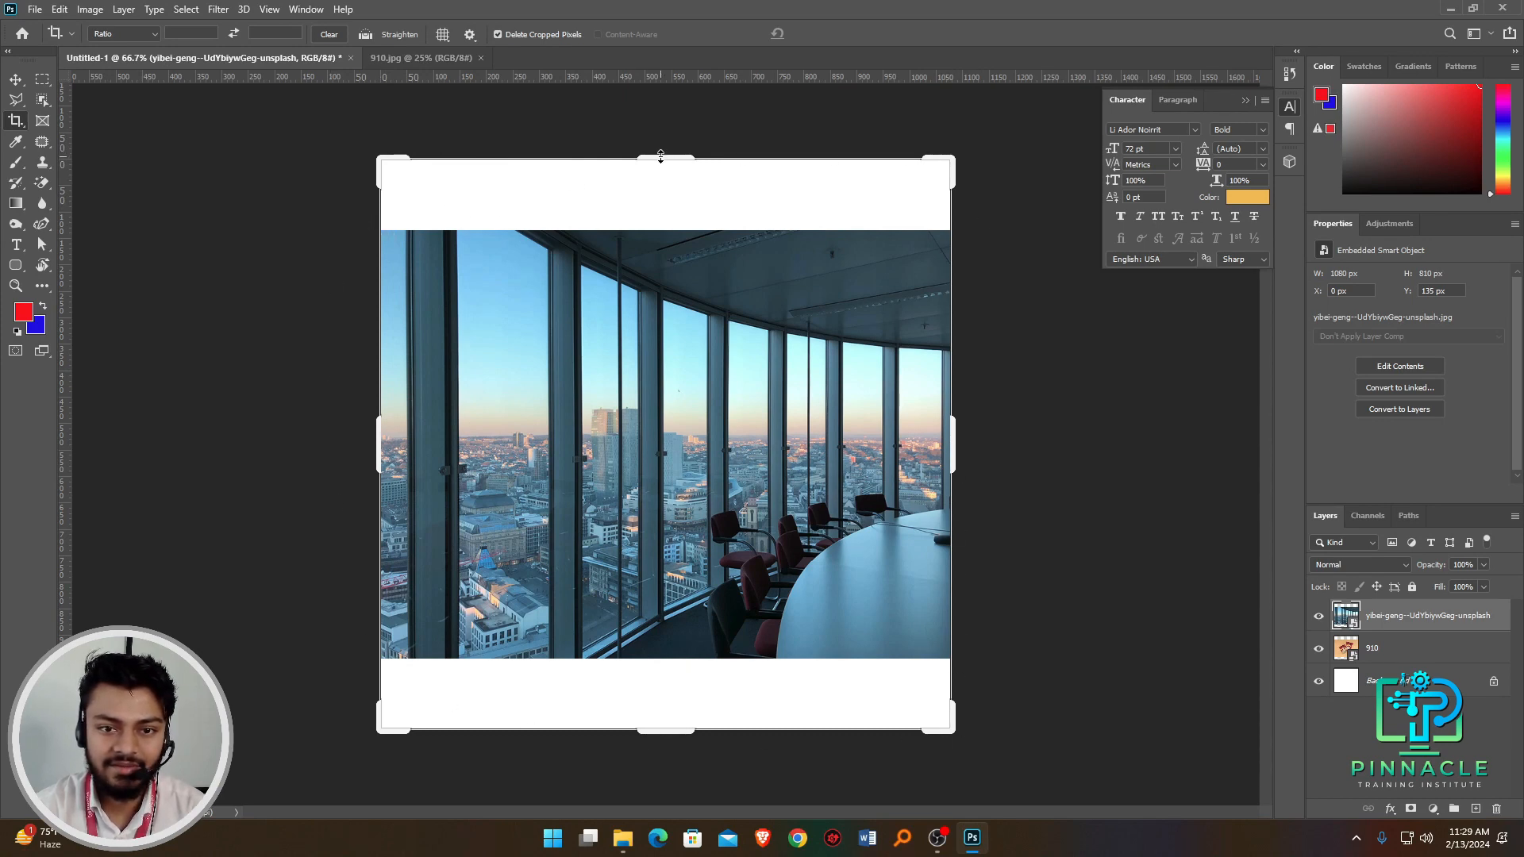
Crop the canvas inside the conference room photo, cutting off both white bands, the photo's left part and a narrow right strip.
left_click_drag(664, 158, 664, 193)
mouse_move(955, 438)
left_mouse_down()
mouse_move(842, 440)
mouse_move(943, 440)
left_mouse_up()
left_click_drag(402, 454, 497, 444)
left_click_drag(665, 696, 662, 659)
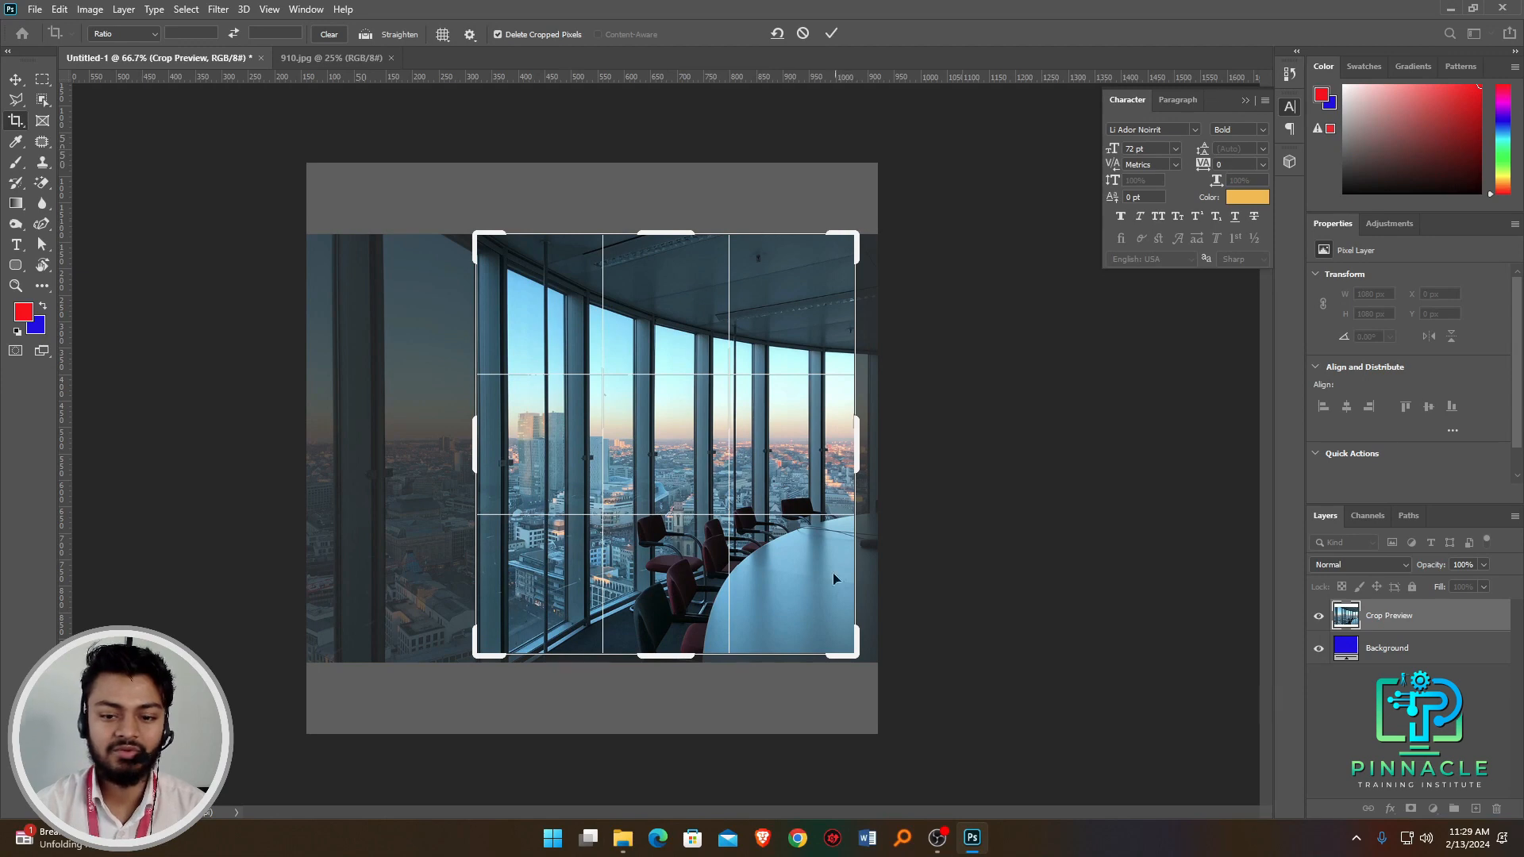
left_click_drag(676, 242, 676, 252)
left_click(831, 36)
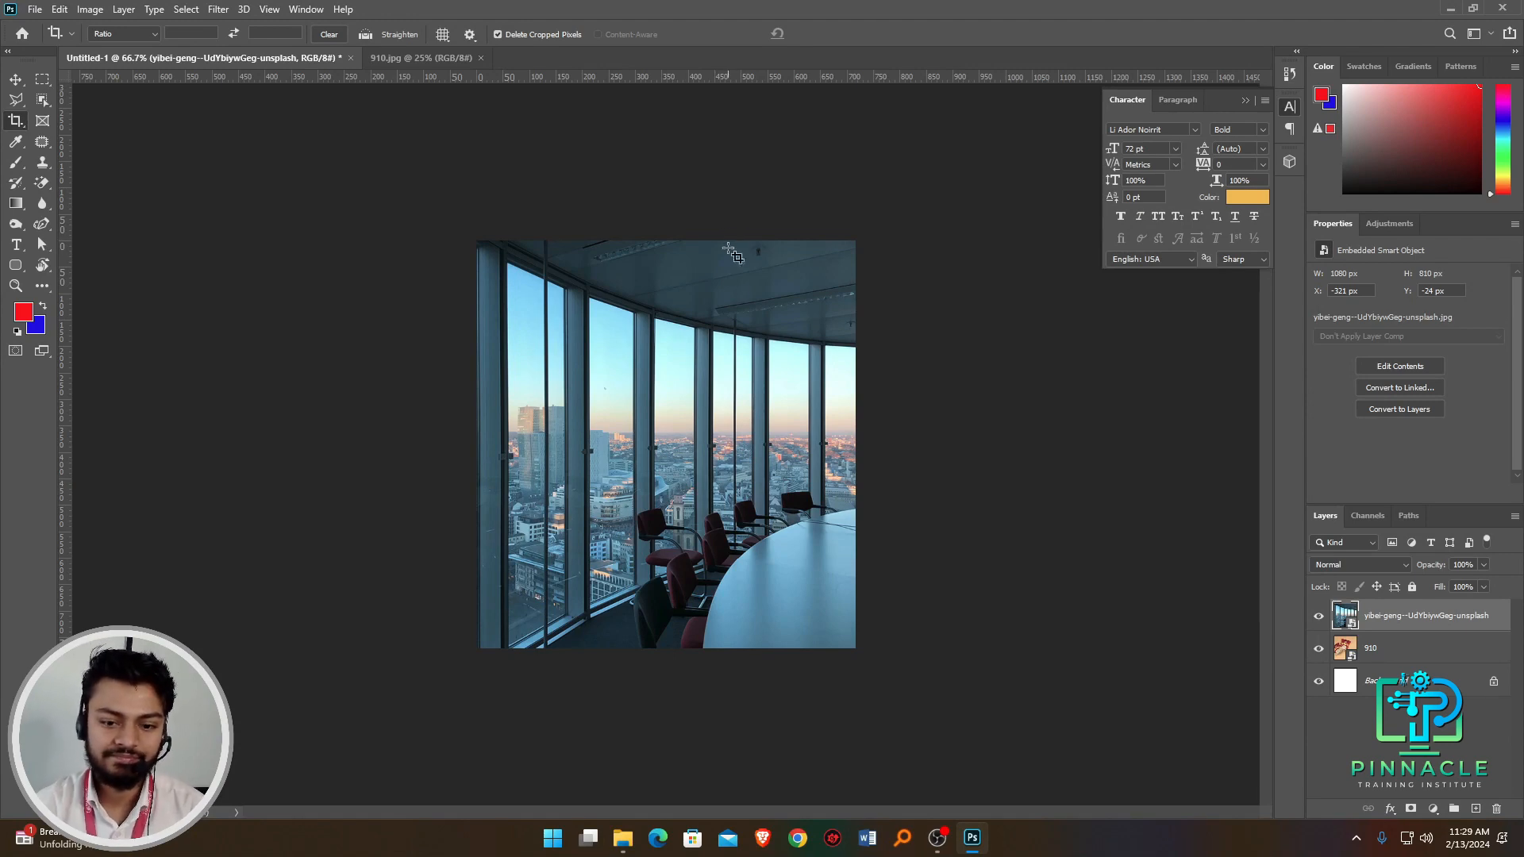
scroll(729, 383, "up", 3)
scroll(728, 383, "down", 2)
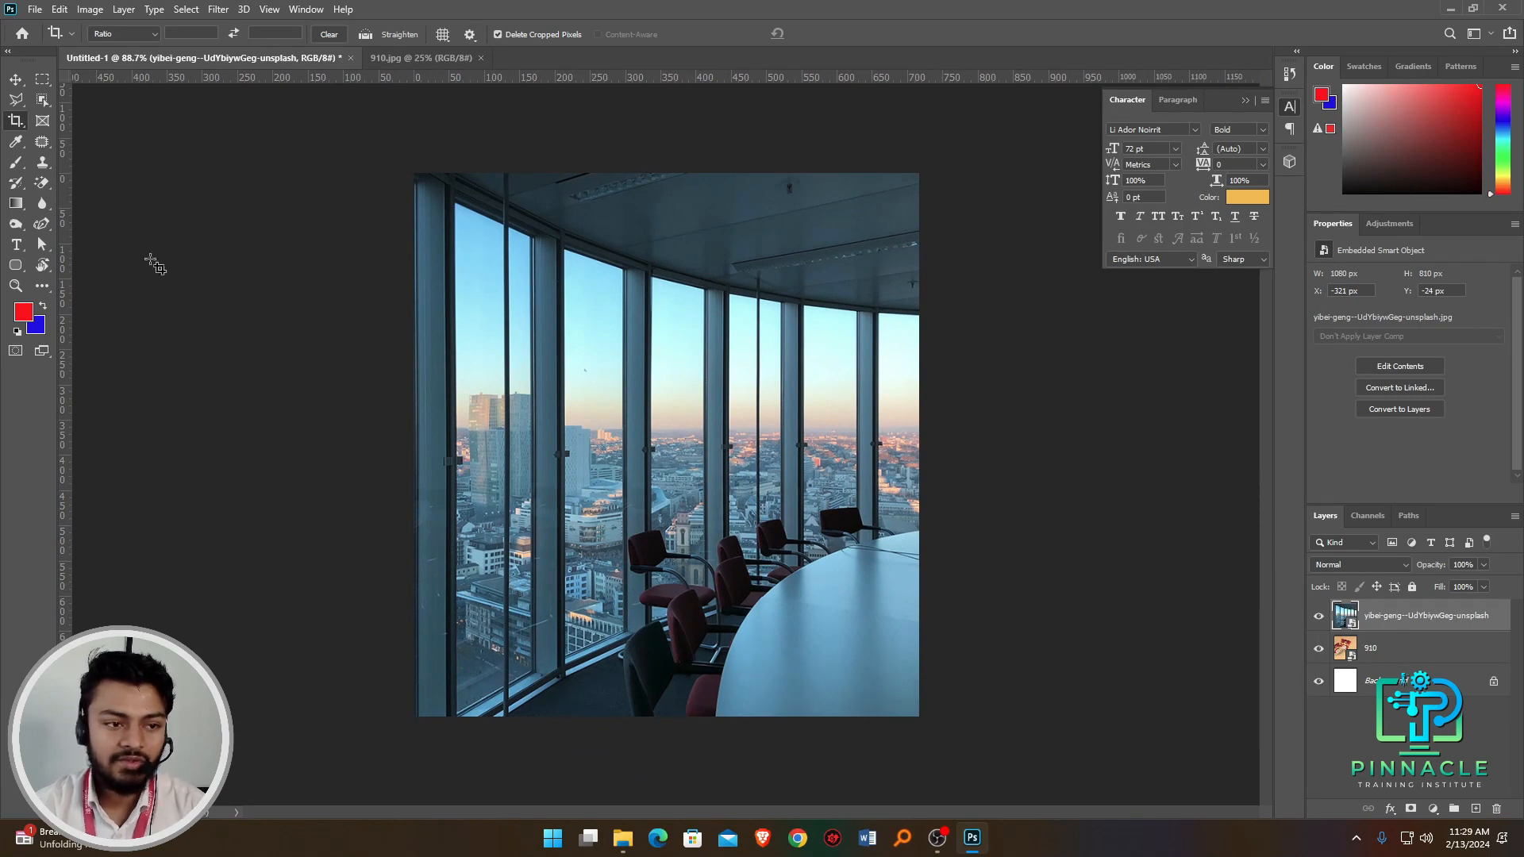
Preview kelly-sikkema-lkHwu5xLXxs-unsplash.jpg from File Explorer's Class 2 folder and open it as a separate document in Photoshop.
right_click(17, 120)
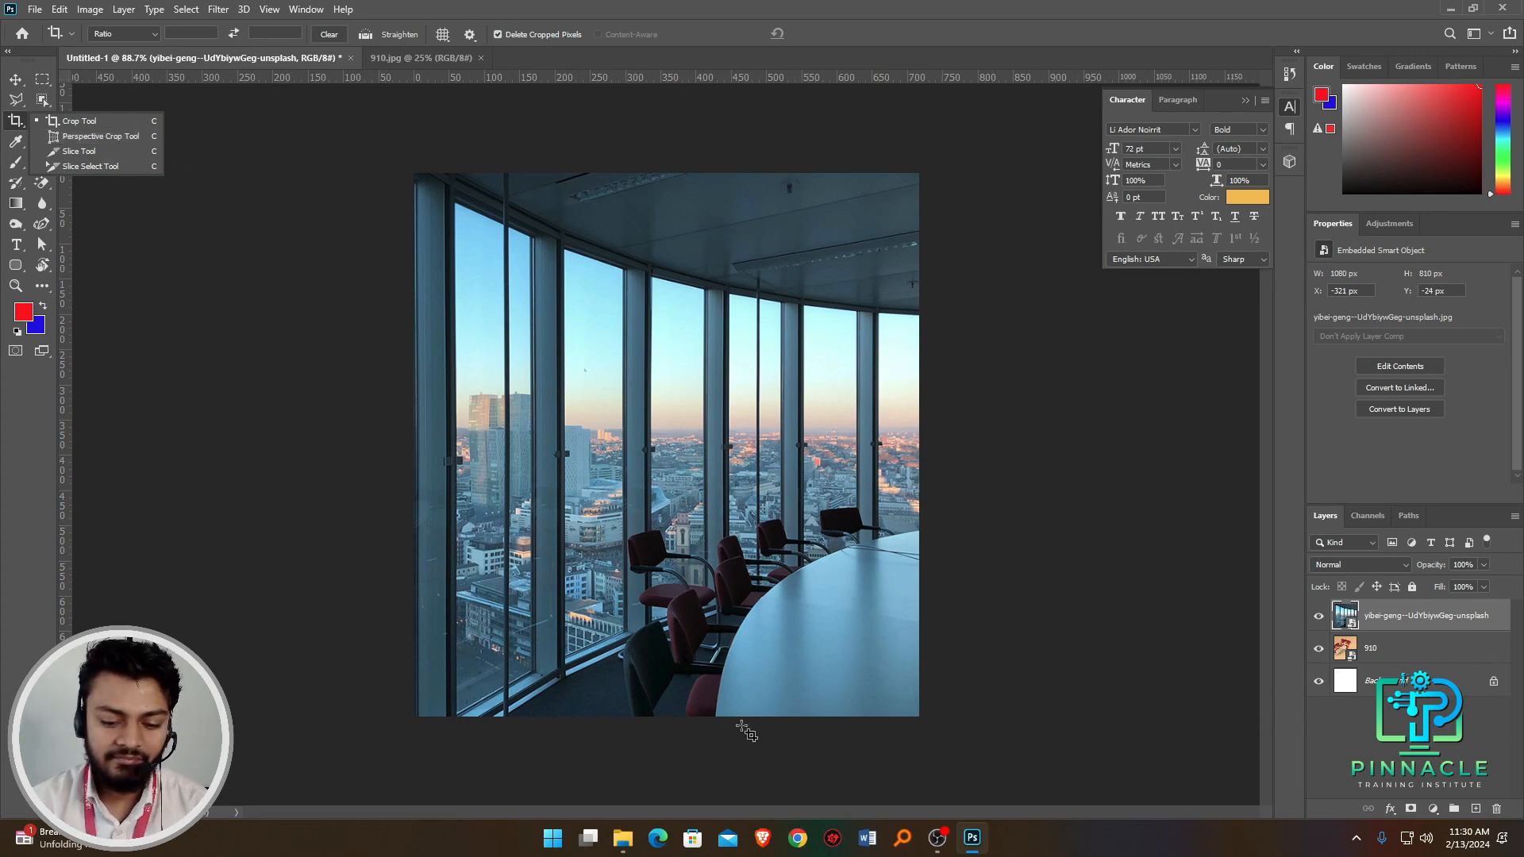
left_click(622, 837)
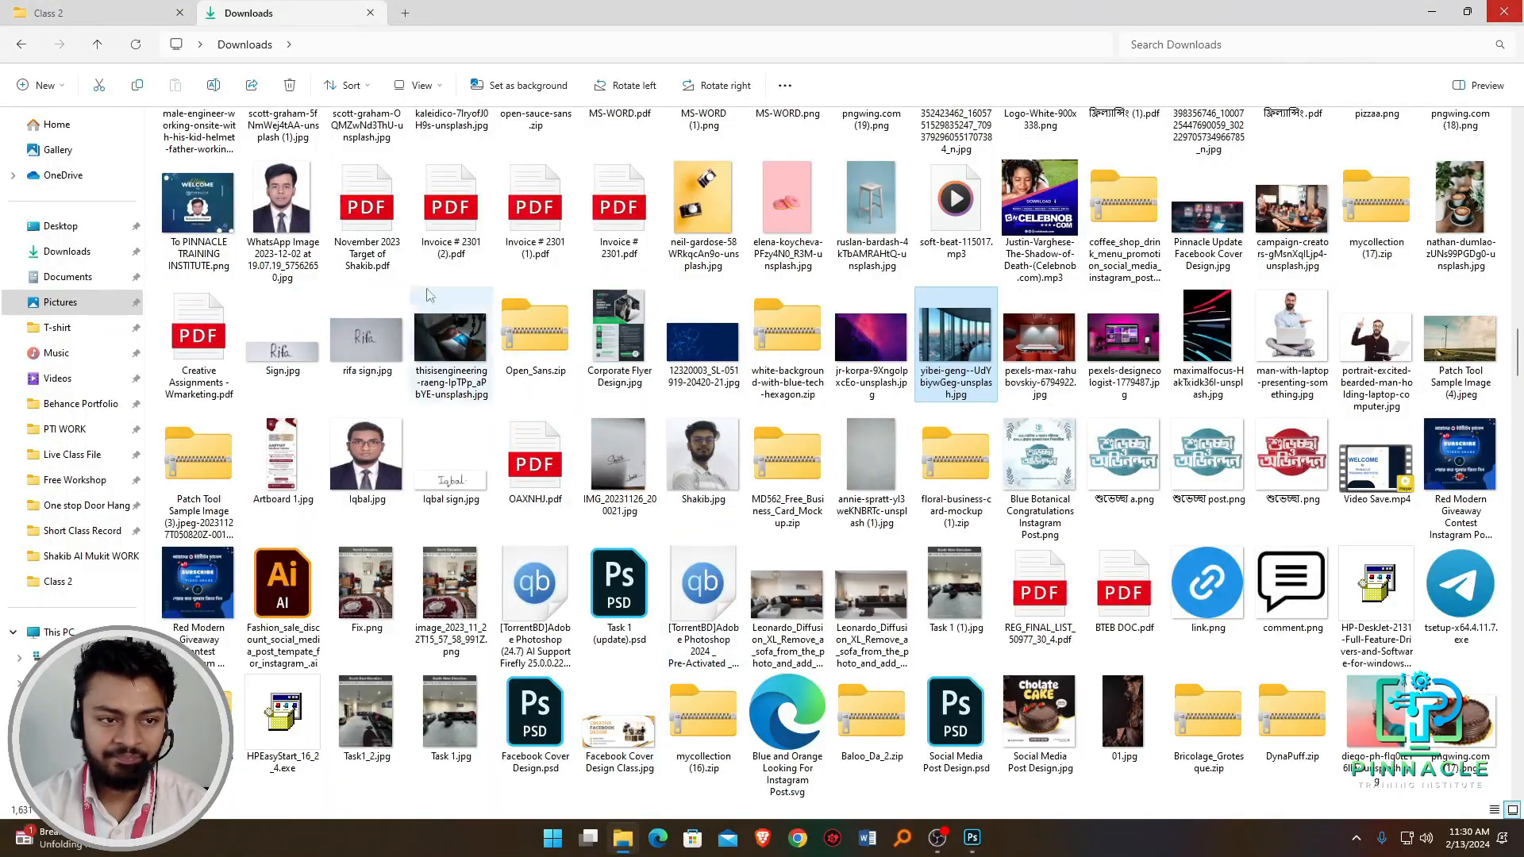
left_click(131, 22)
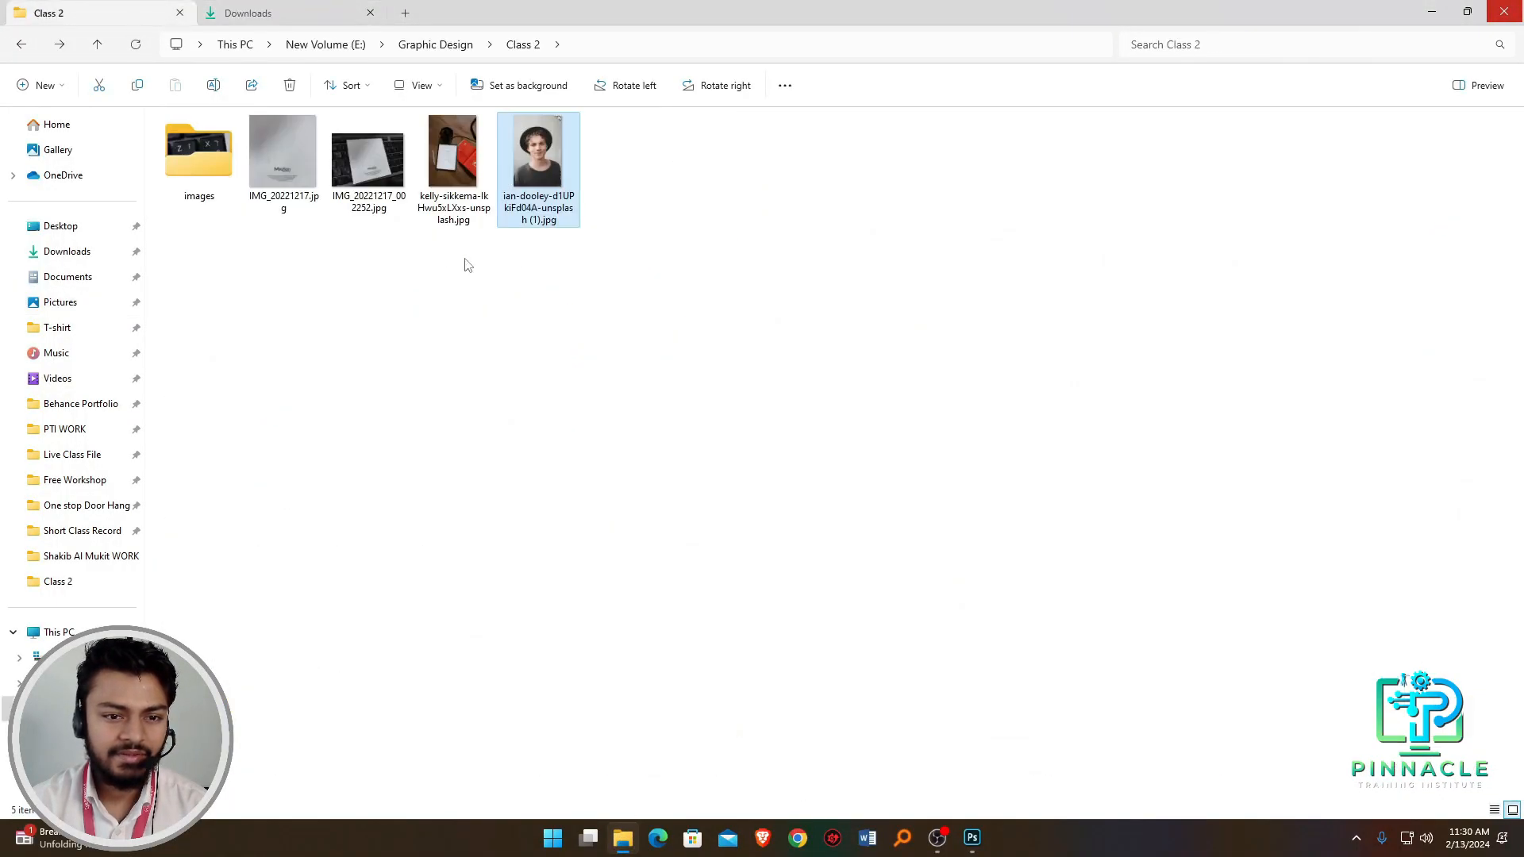
double_click(458, 212)
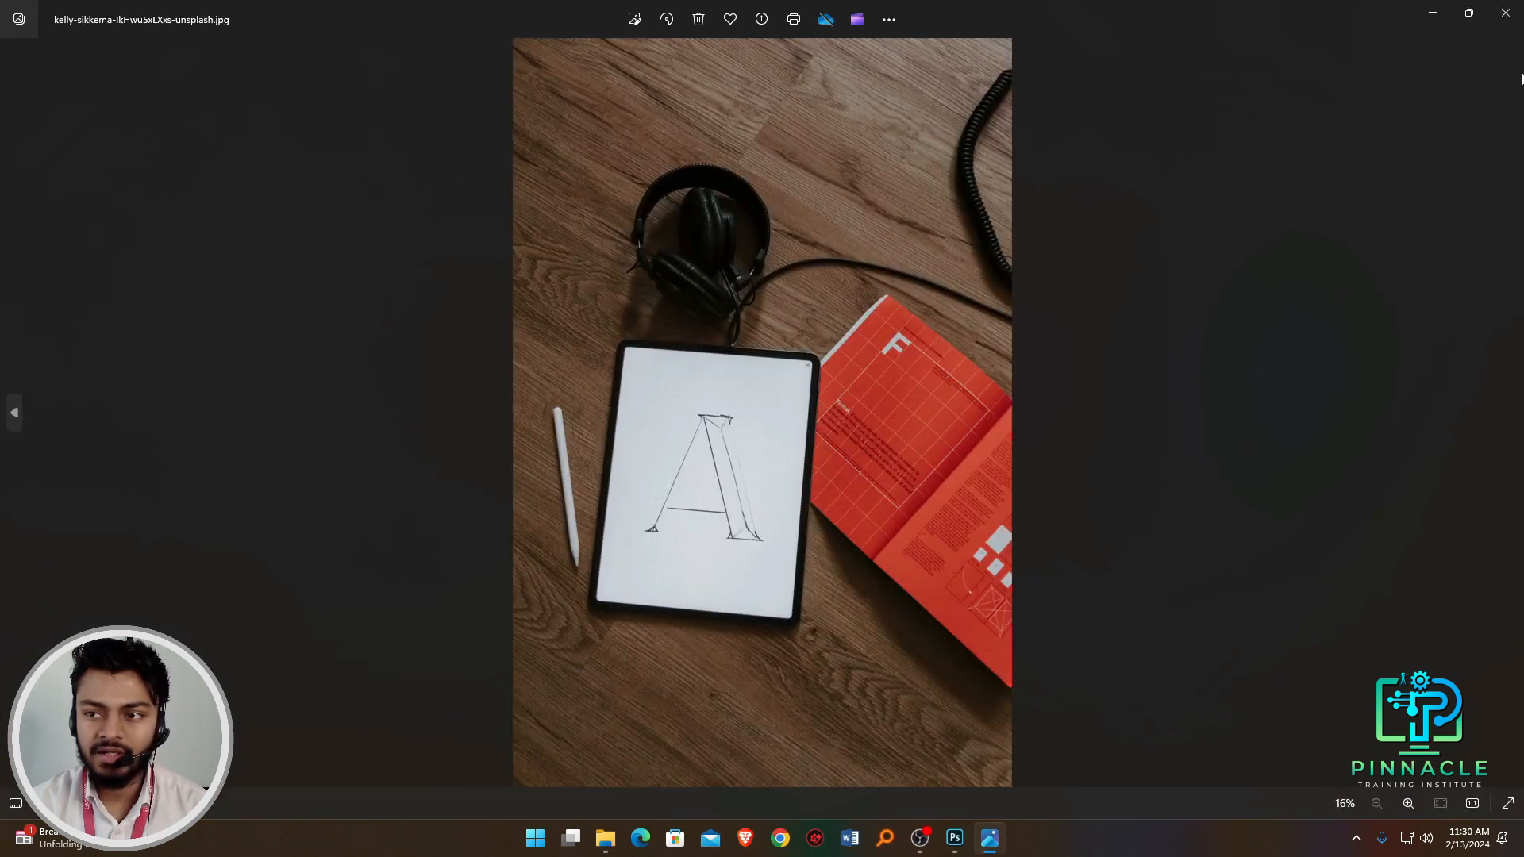
left_click(1506, 13)
left_click_drag(458, 188, 535, 57)
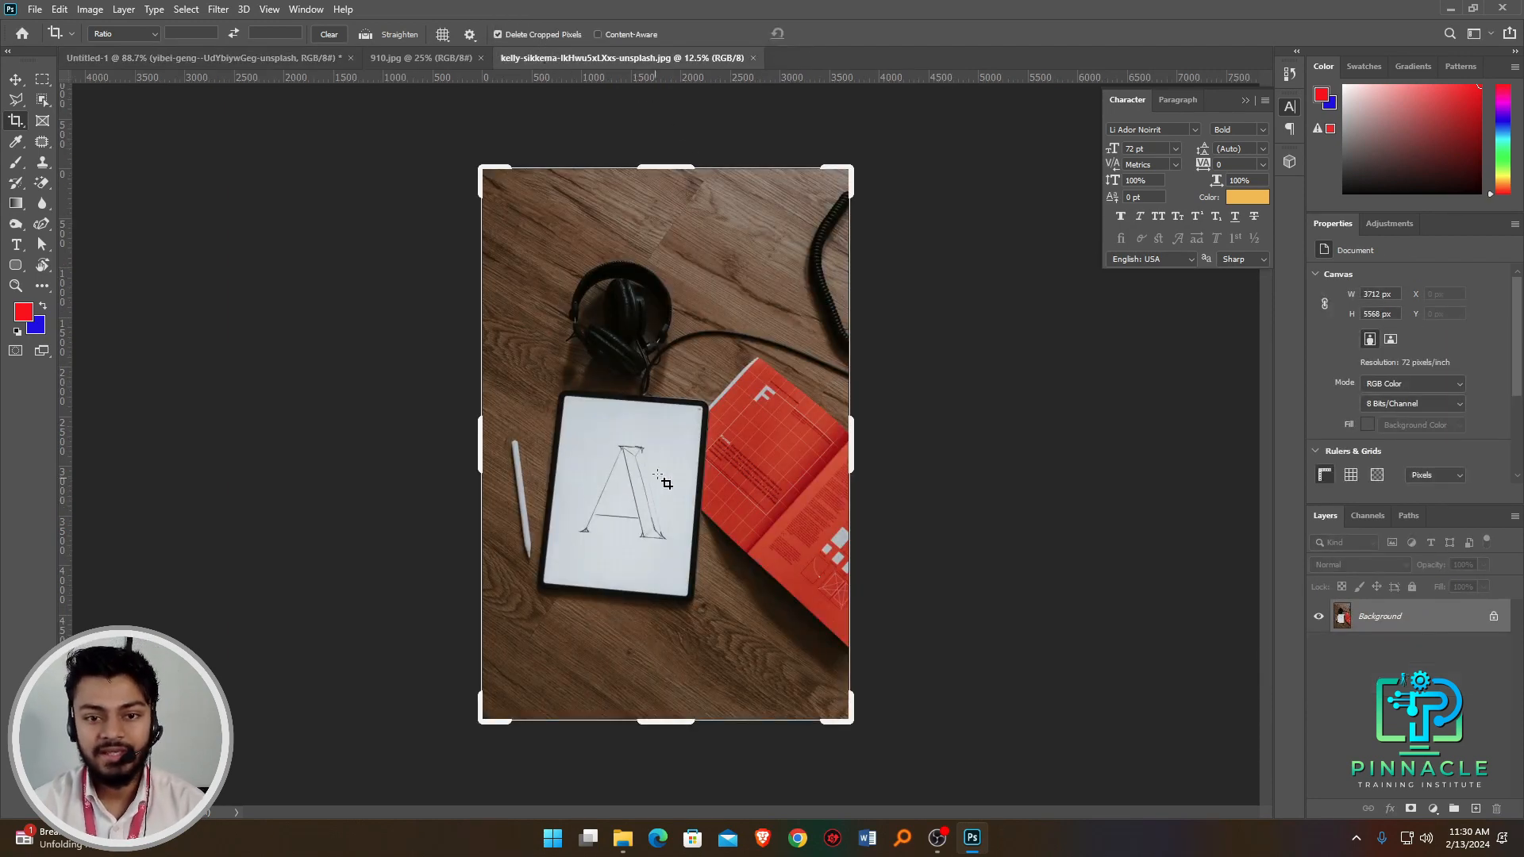
scroll(667, 479, "up", 1)
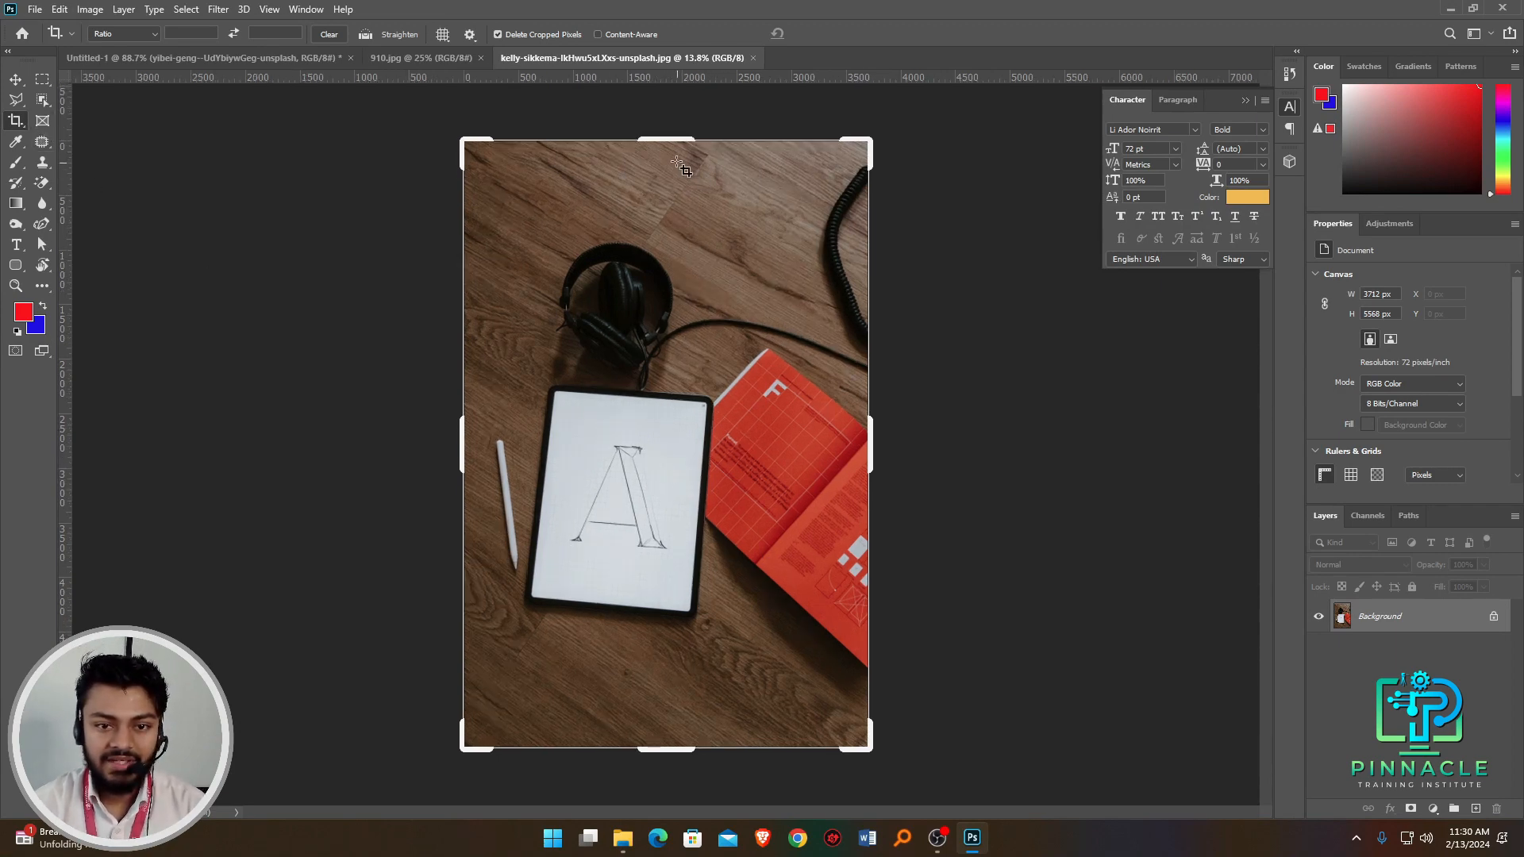
left_click_drag(667, 140, 667, 177)
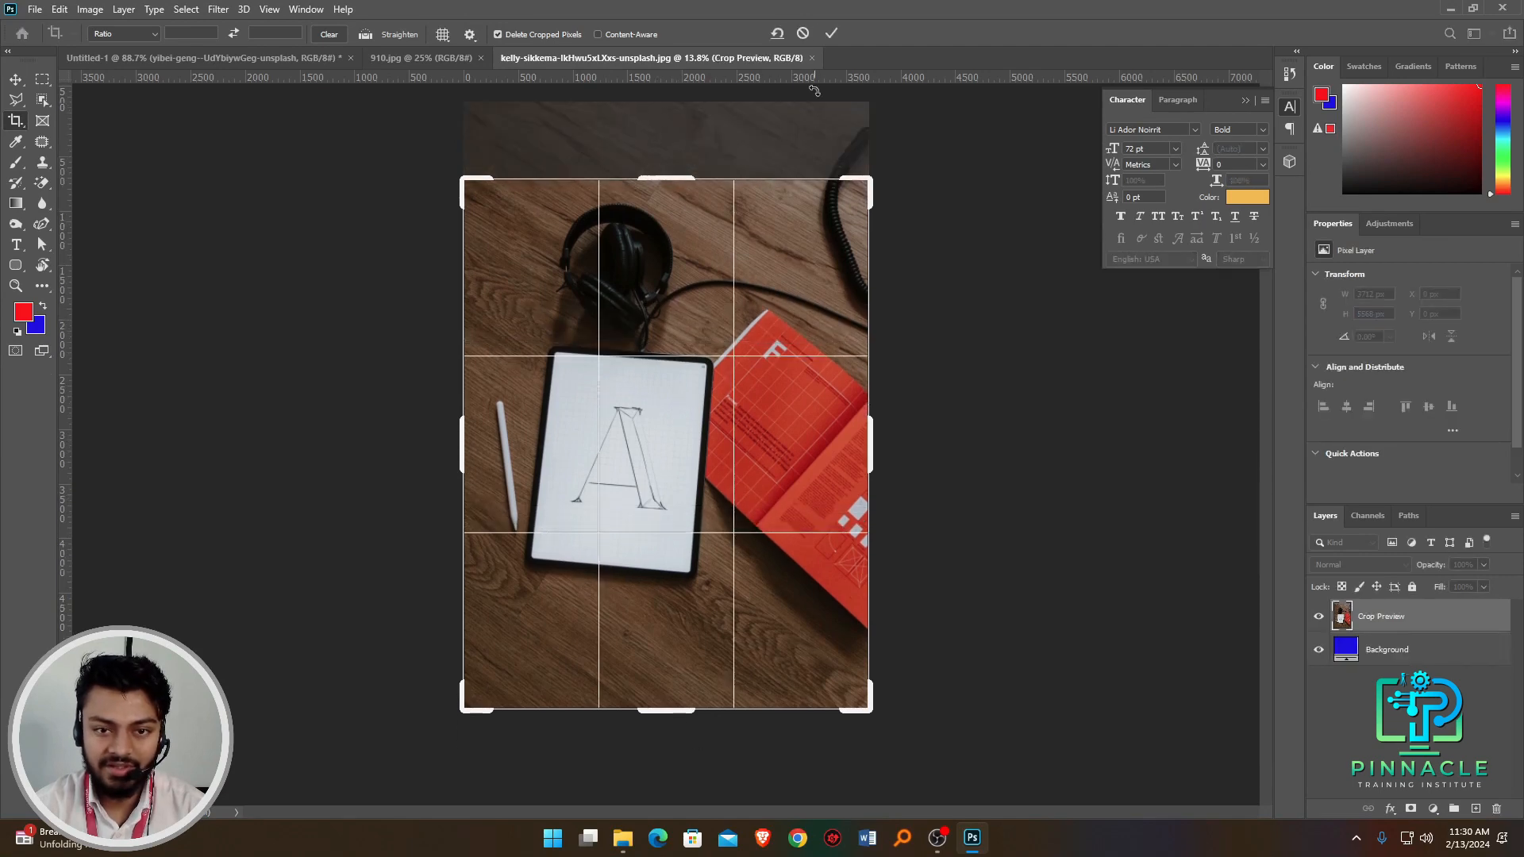
left_click(805, 31)
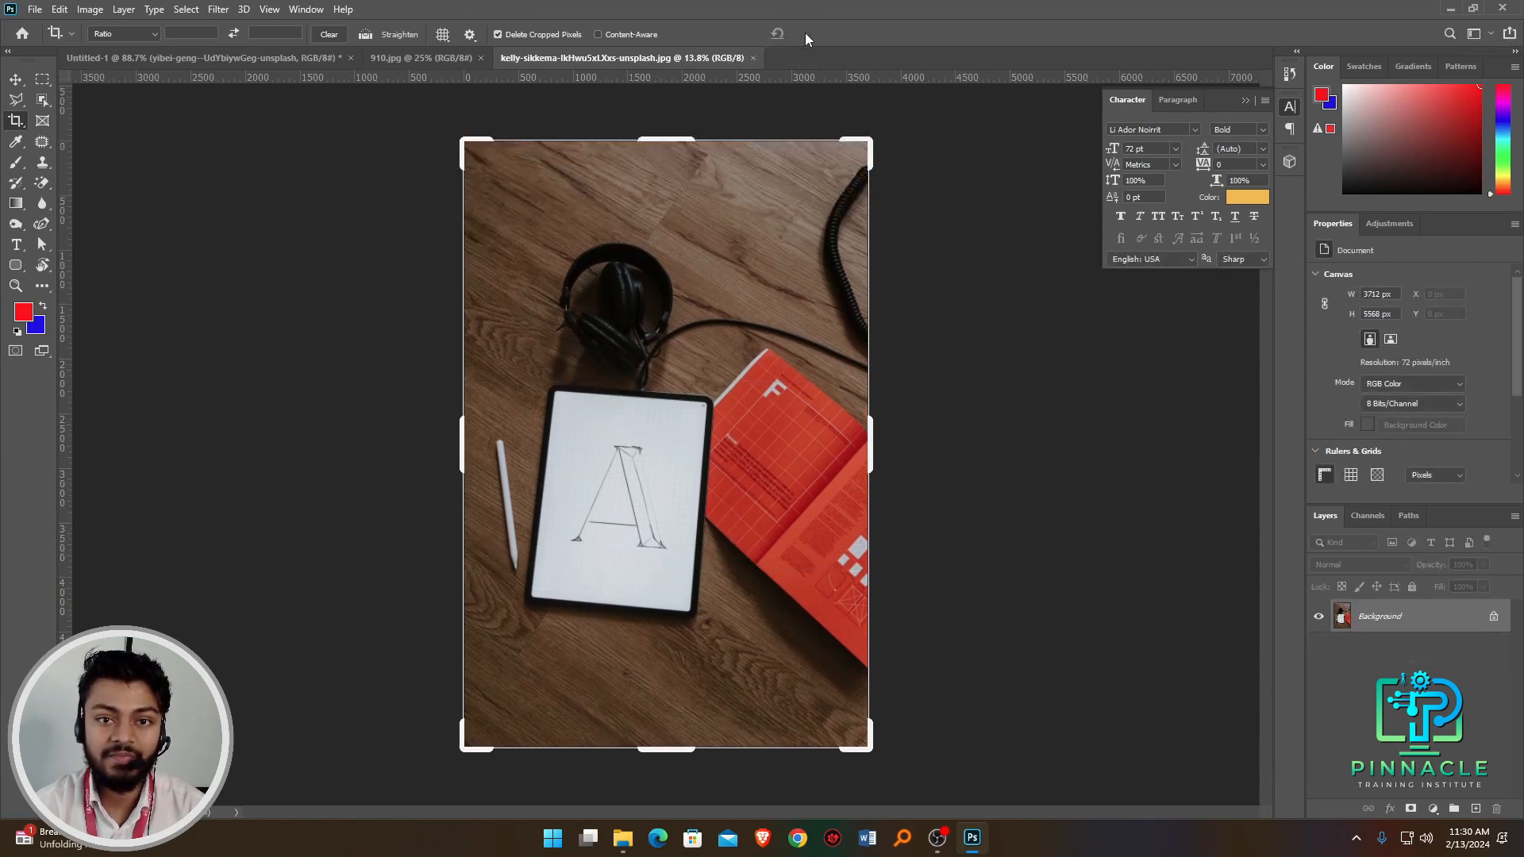
Crop the photo to the tablet's white screen with the Perspective Crop tool, matching the screen's four corners.
right_click(15, 121)
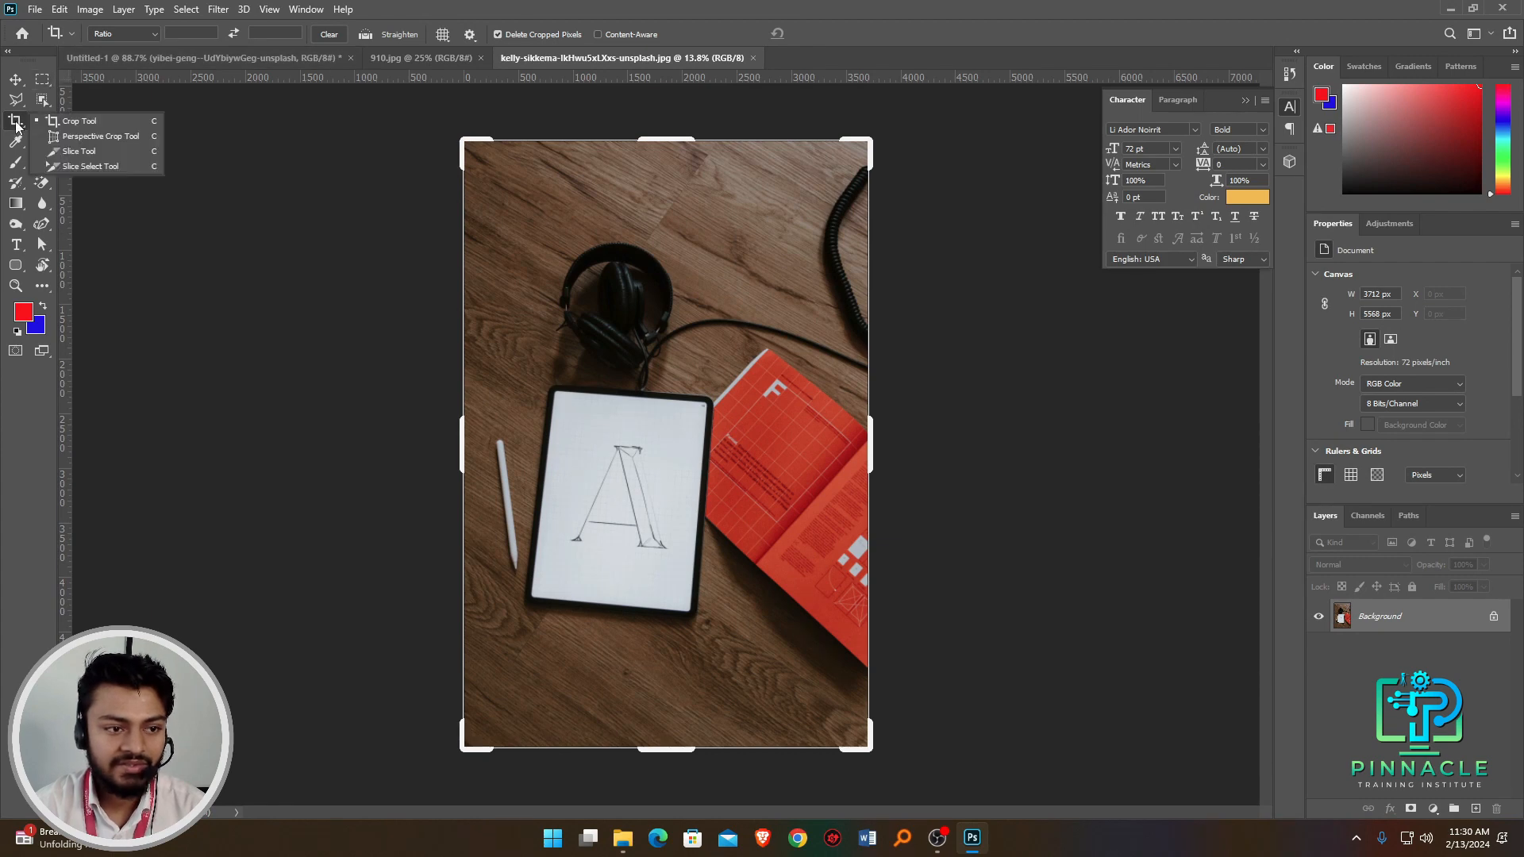
left_click(75, 137)
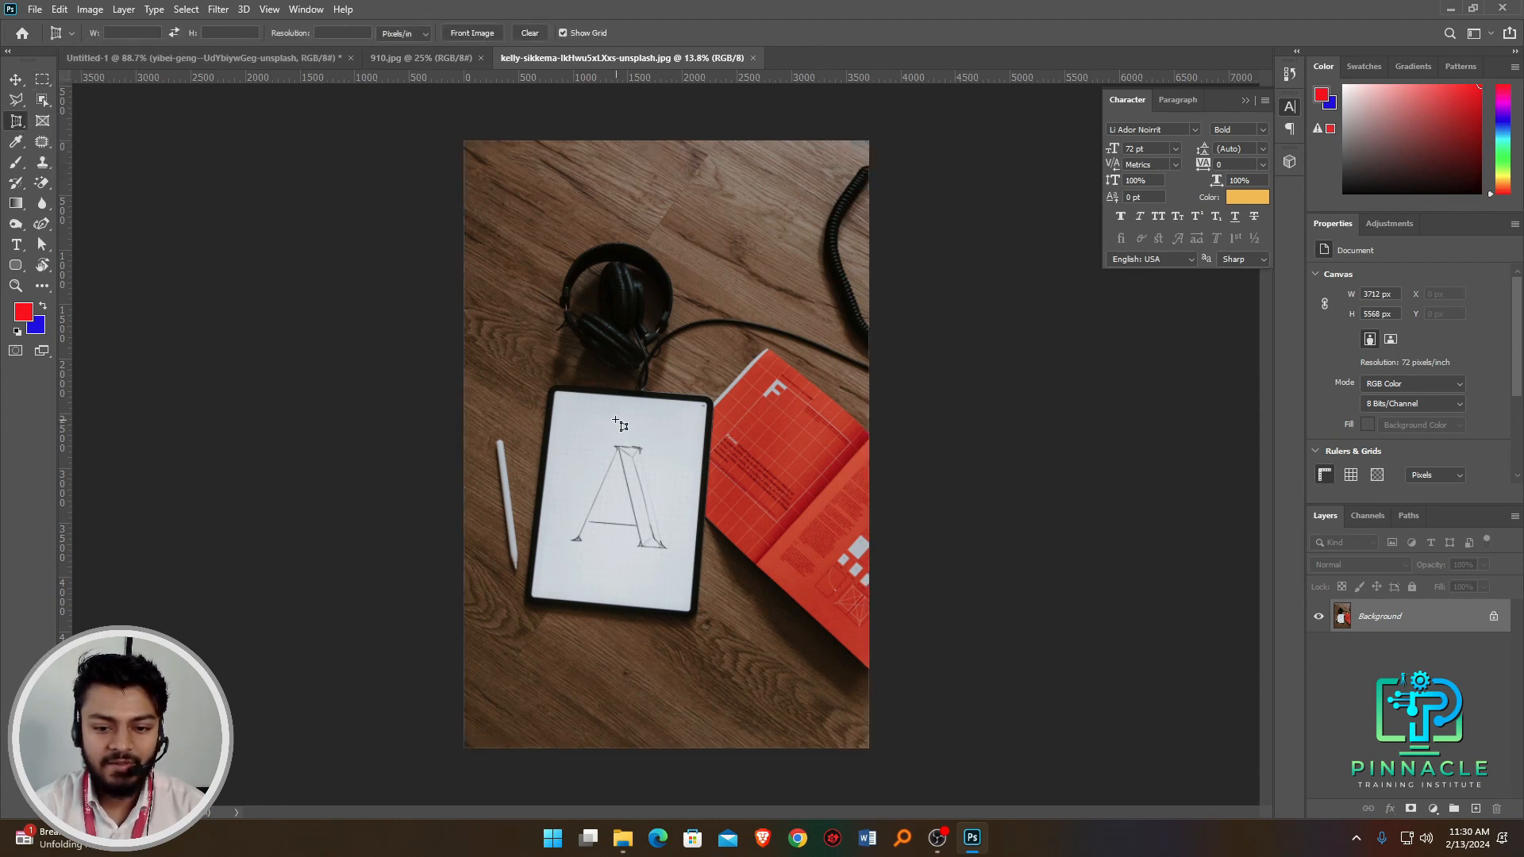
scroll(619, 425, "up", 2)
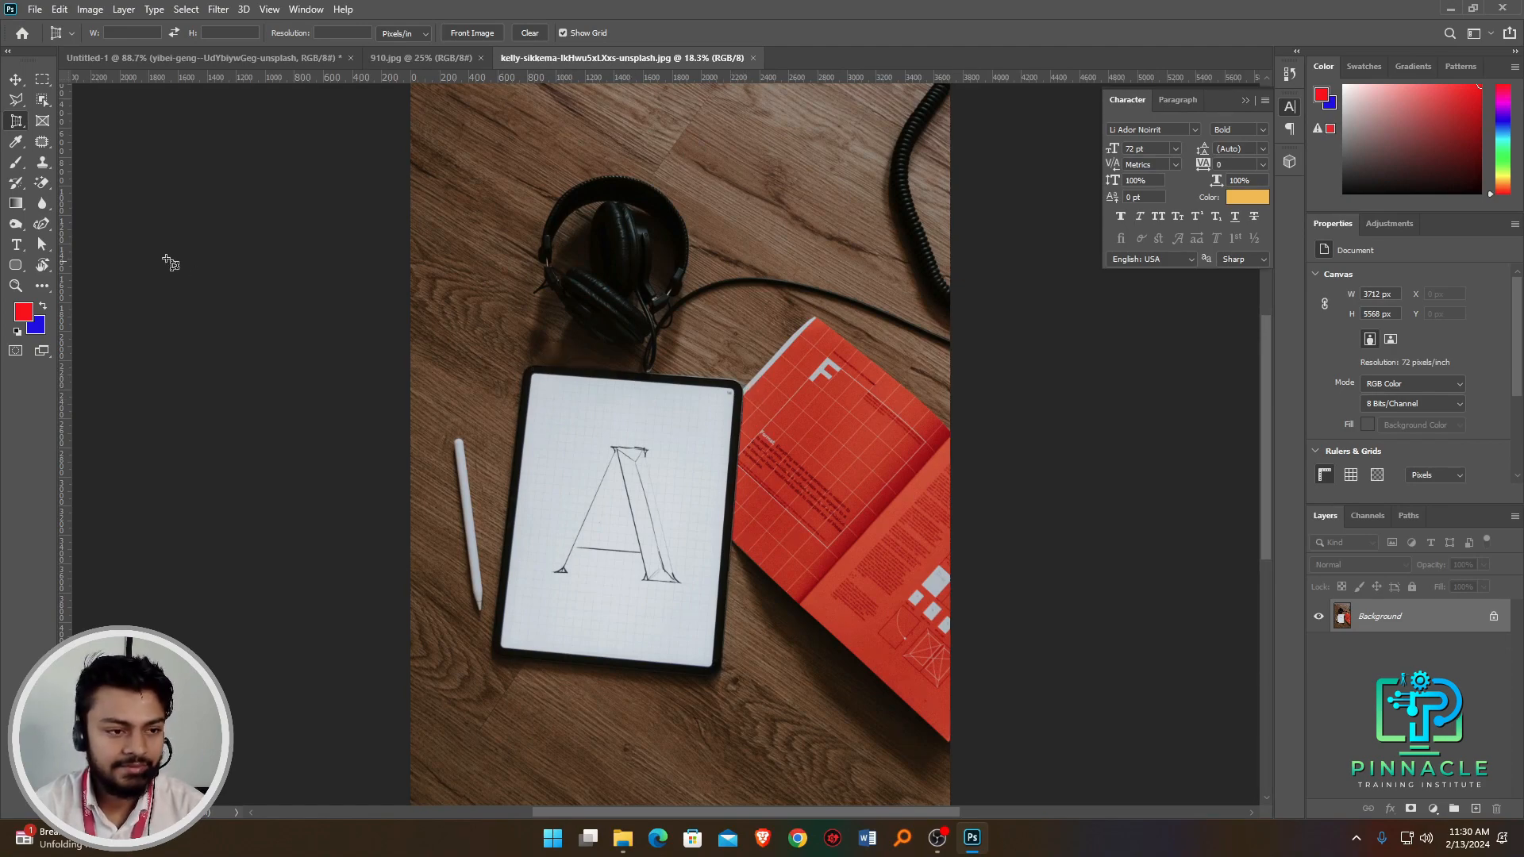
scroll(450, 338, "down", 1)
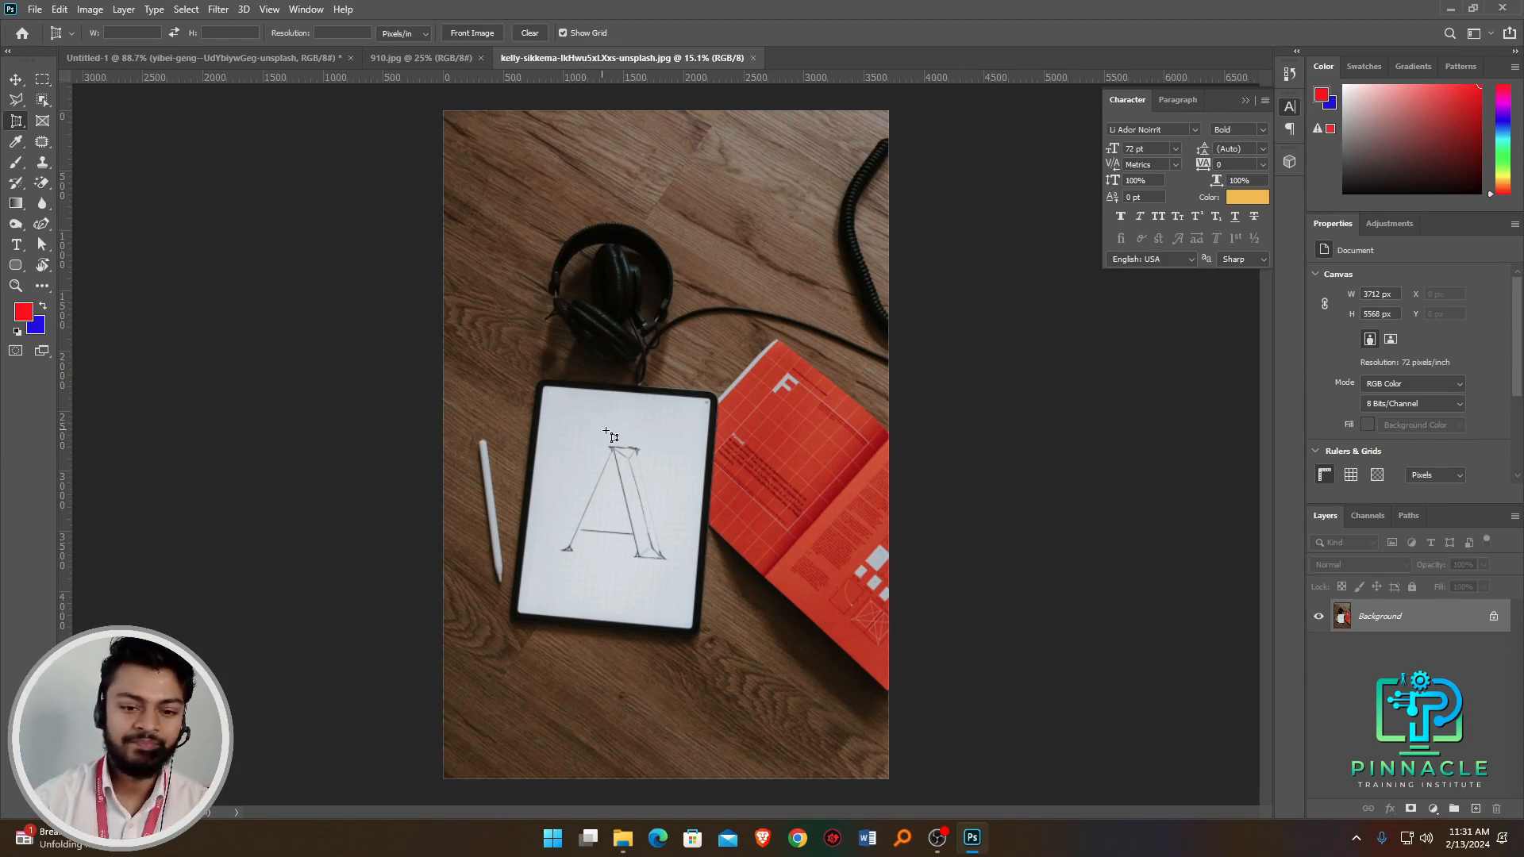
left_click(547, 389)
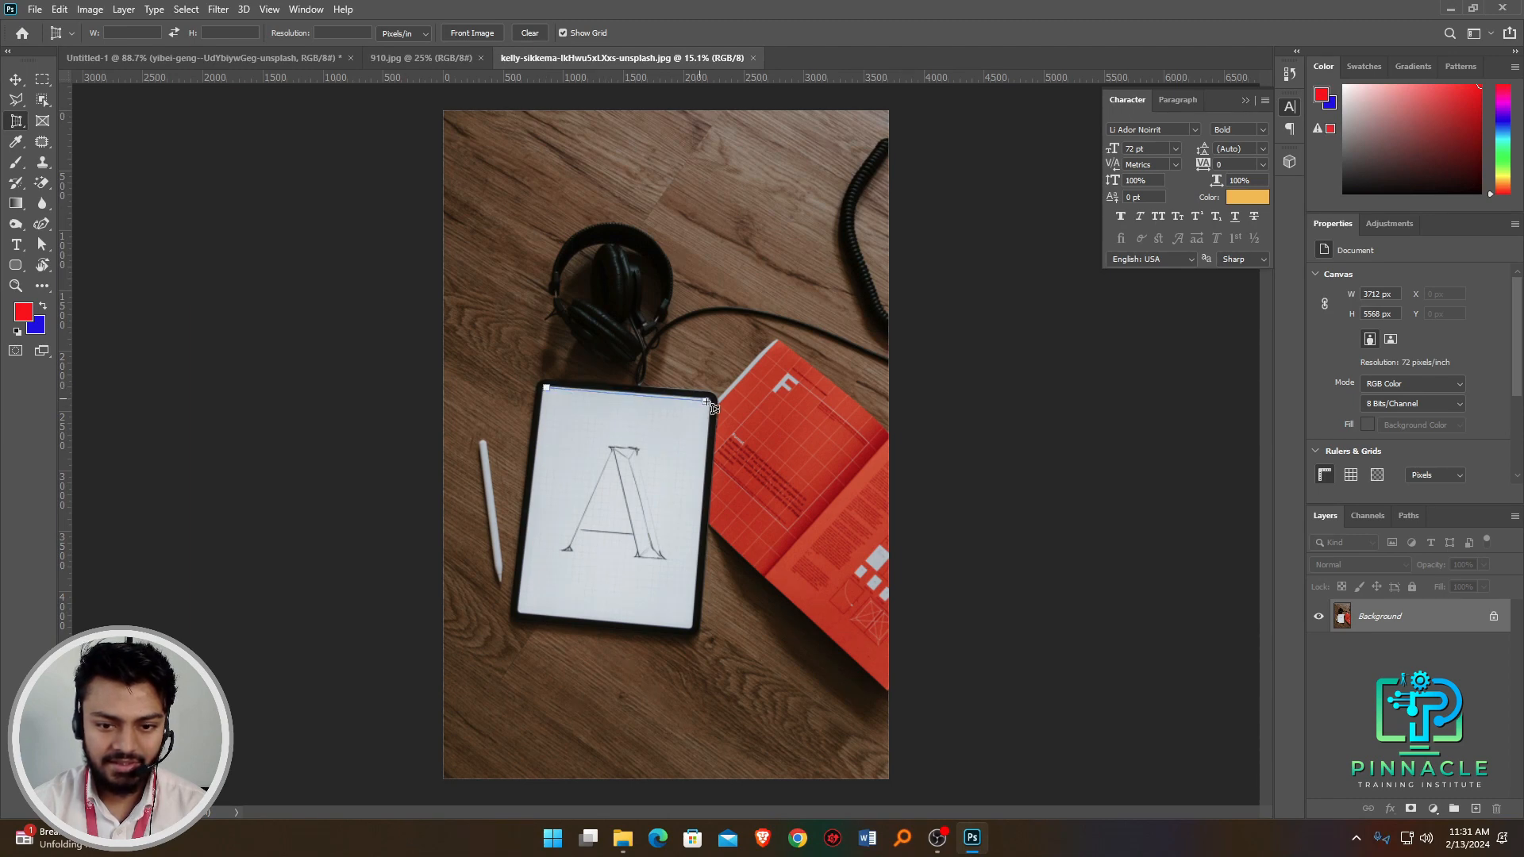
left_click(709, 402)
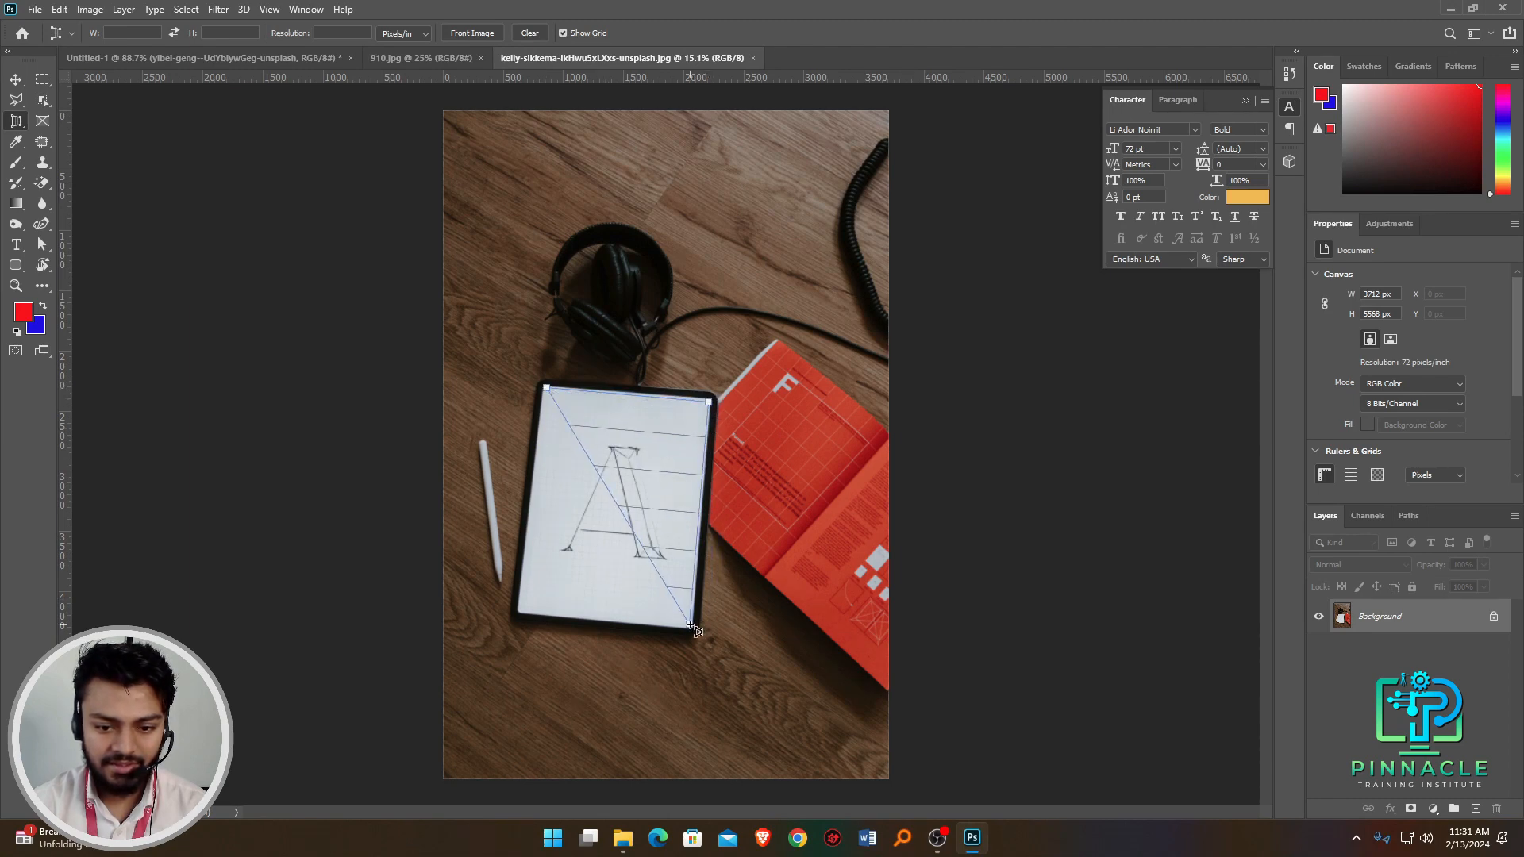
left_click(688, 624)
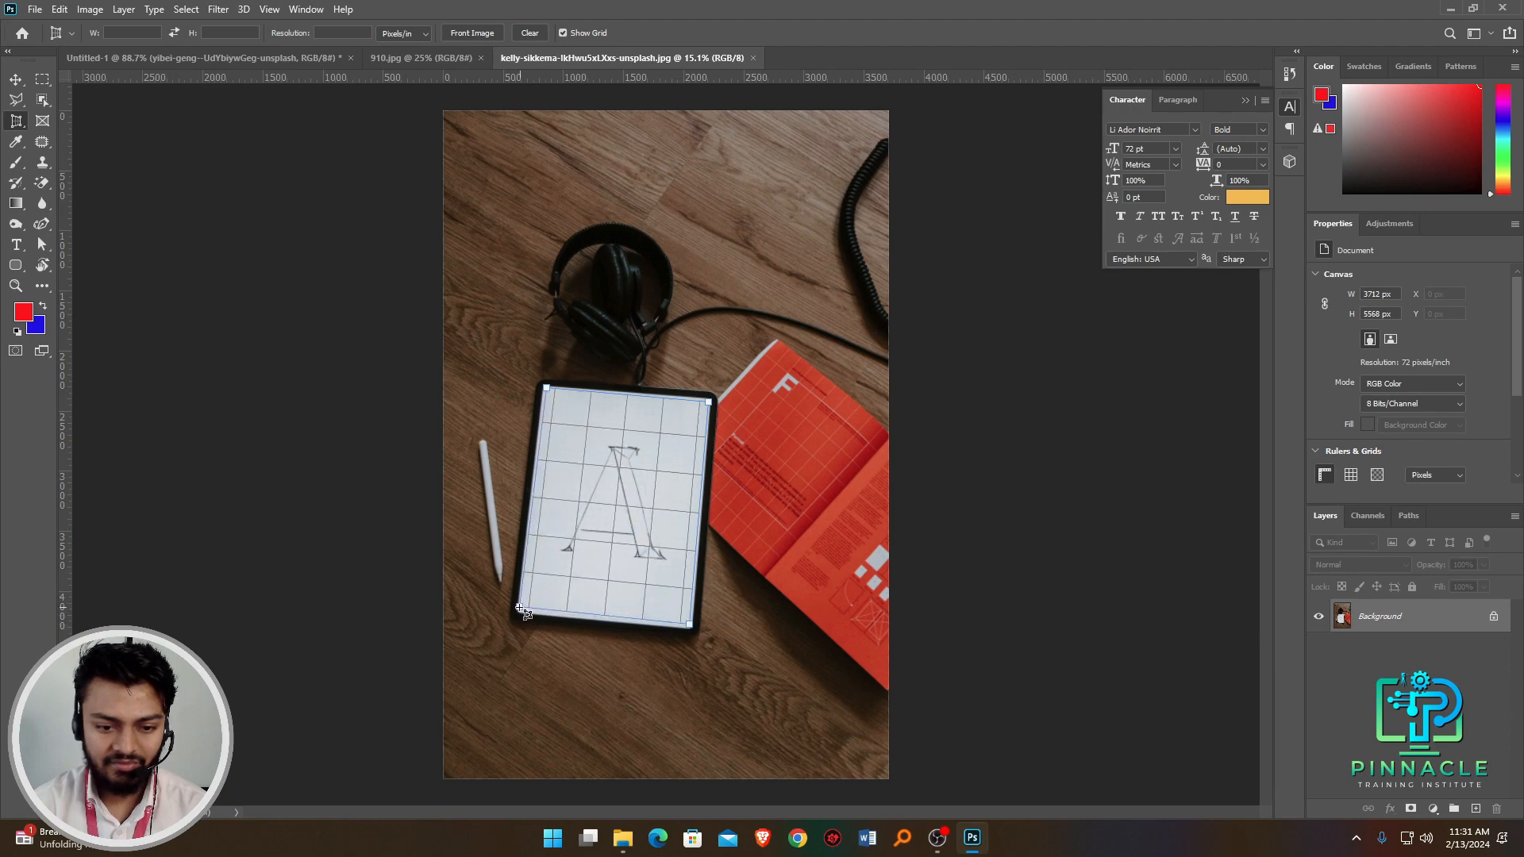
left_click(521, 609)
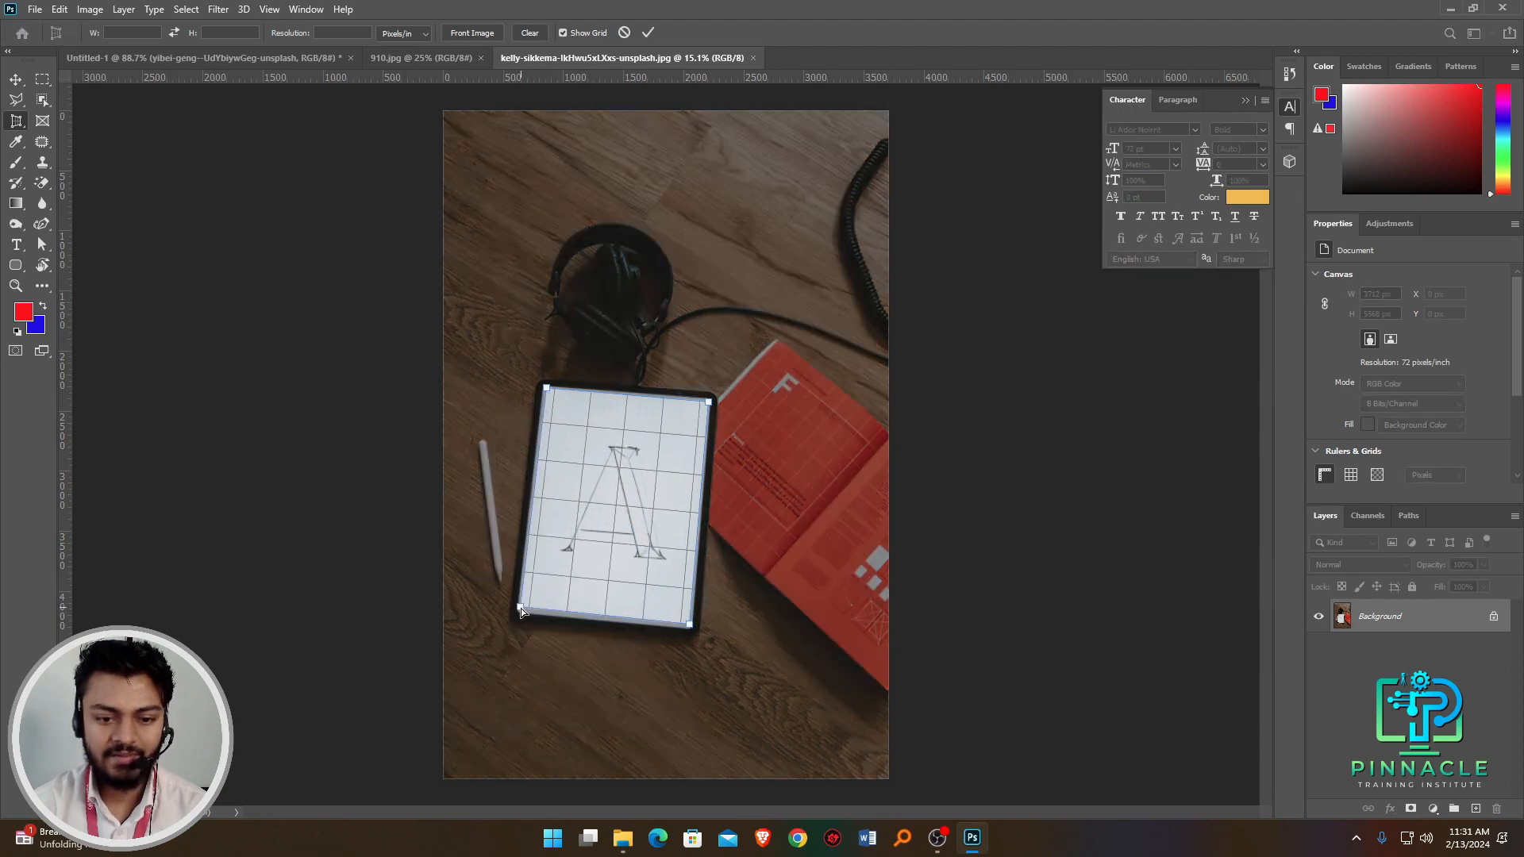
left_click(646, 33)
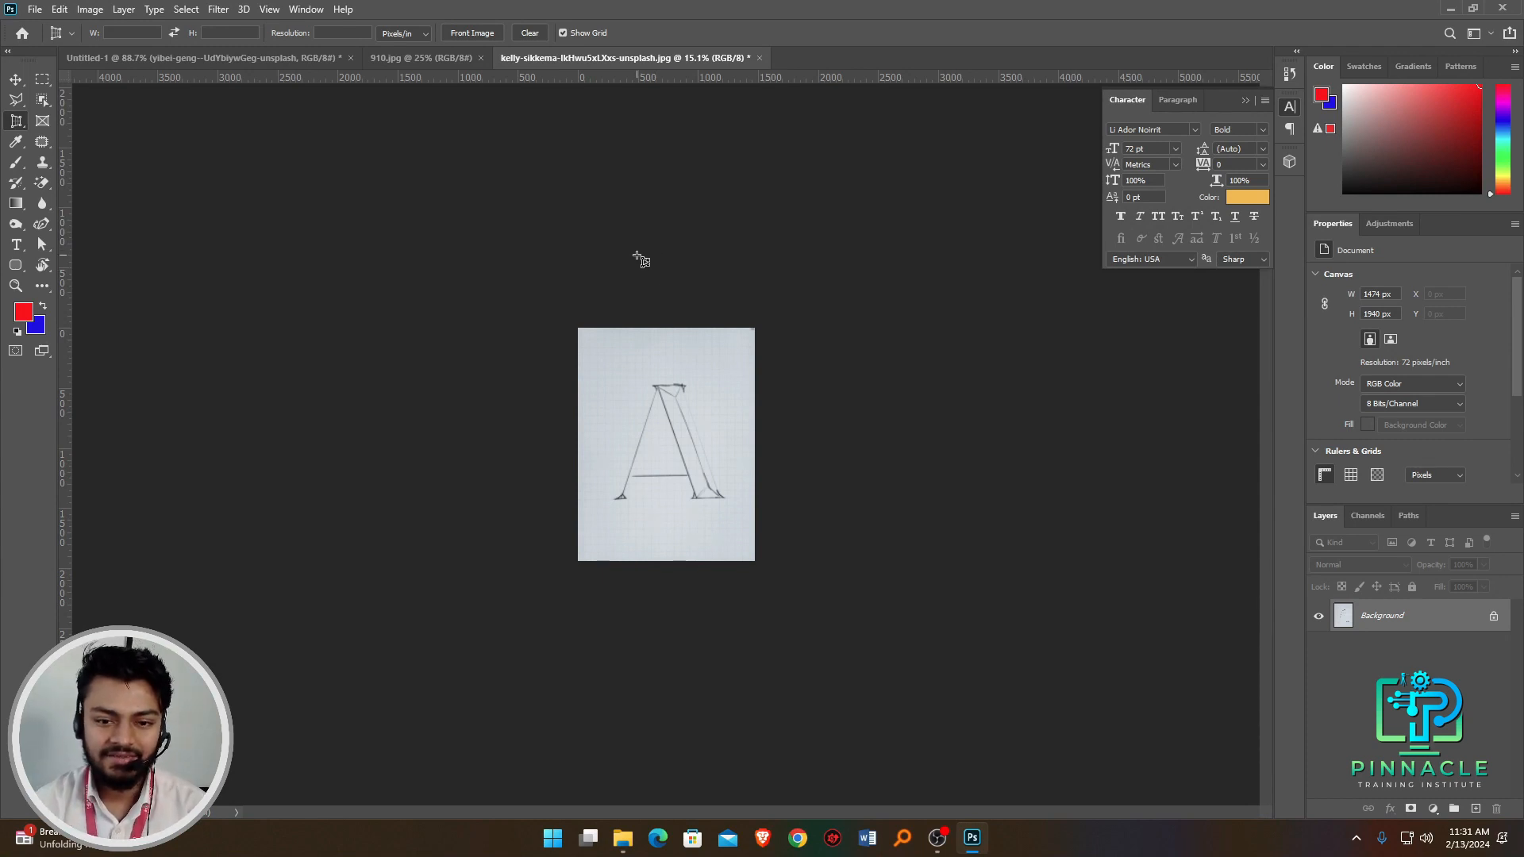
In the Untitled-1 document, use the standard Crop tool to extend the canvas above the photo and narrow it slightly at both sides.
left_click(314, 58)
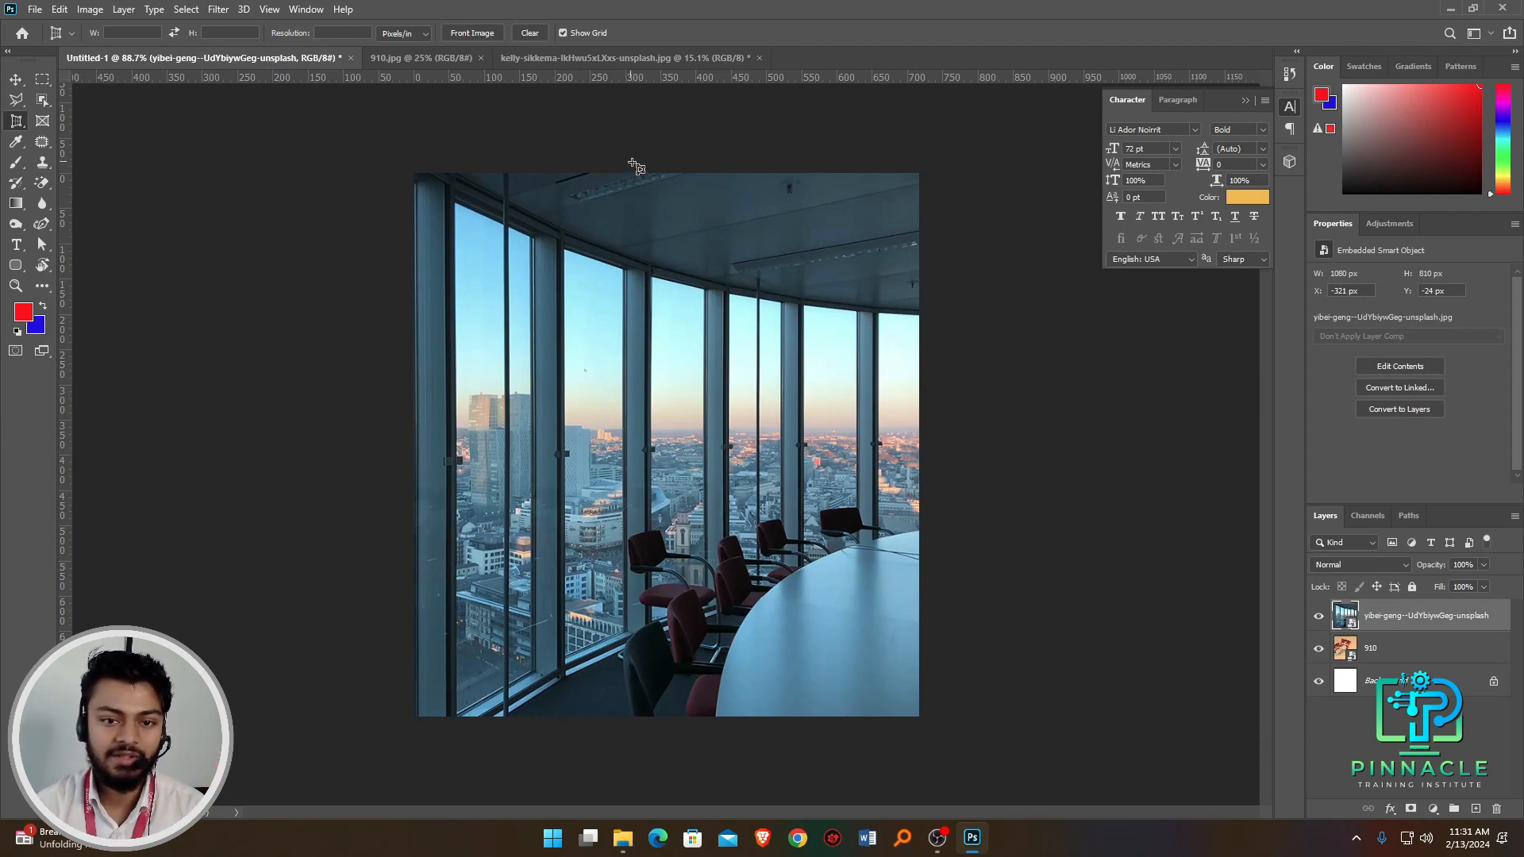
right_click(10, 125)
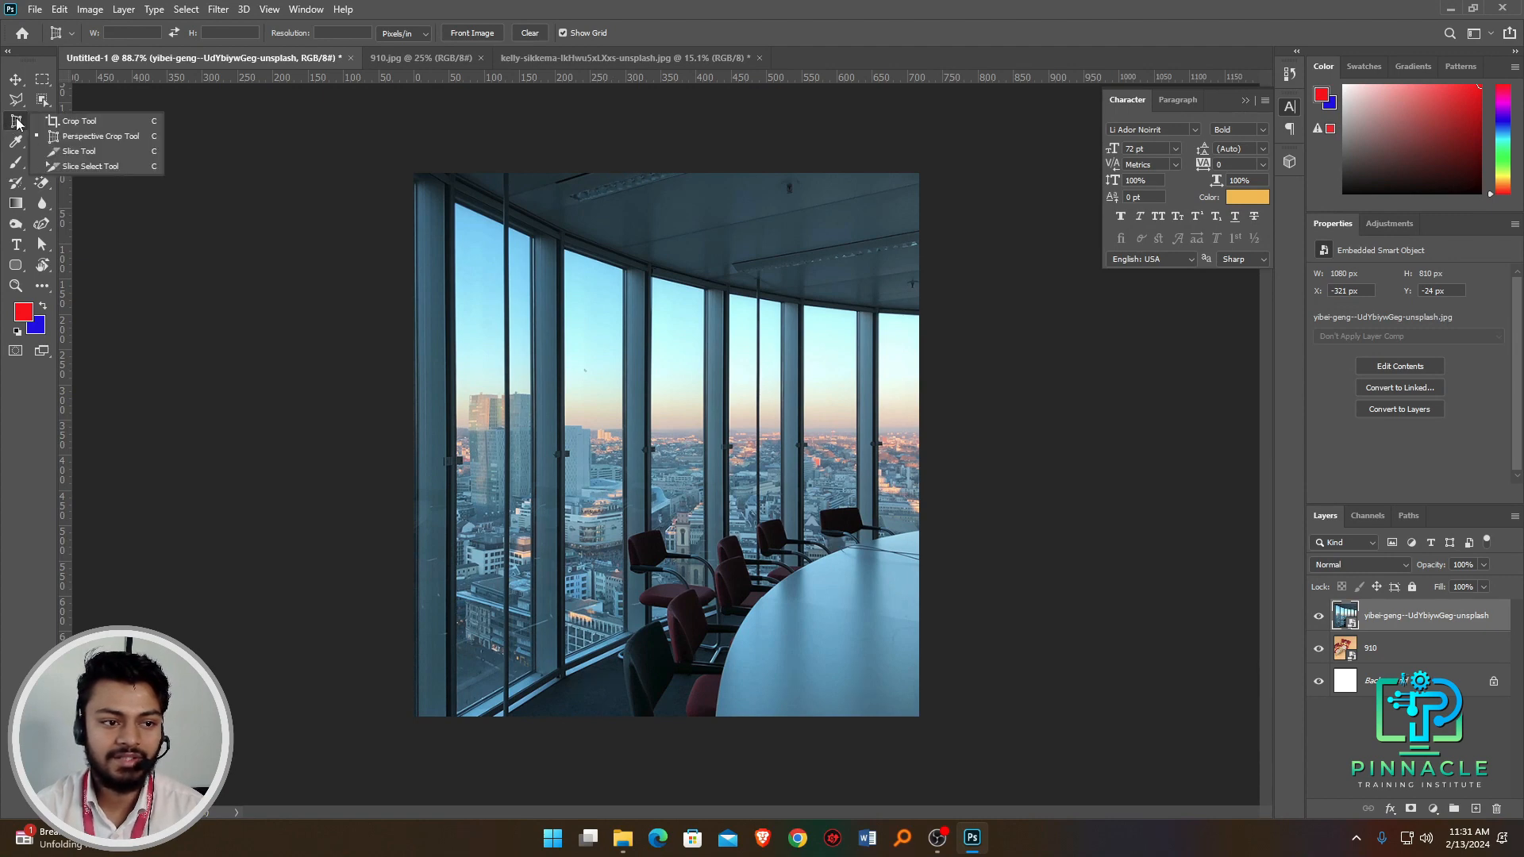
left_click(50, 121)
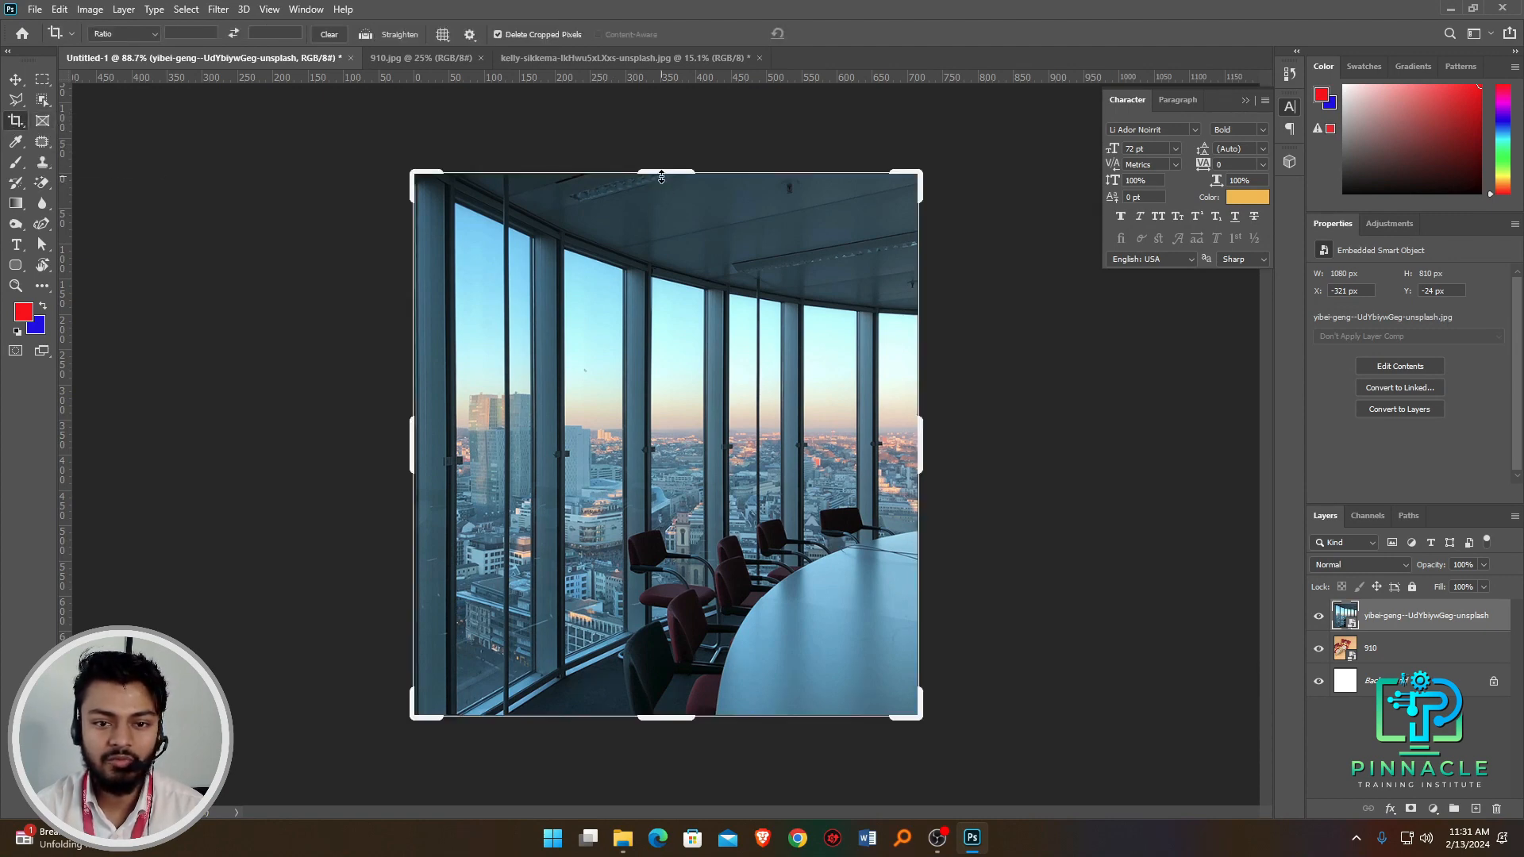
left_click_drag(665, 173, 666, 139)
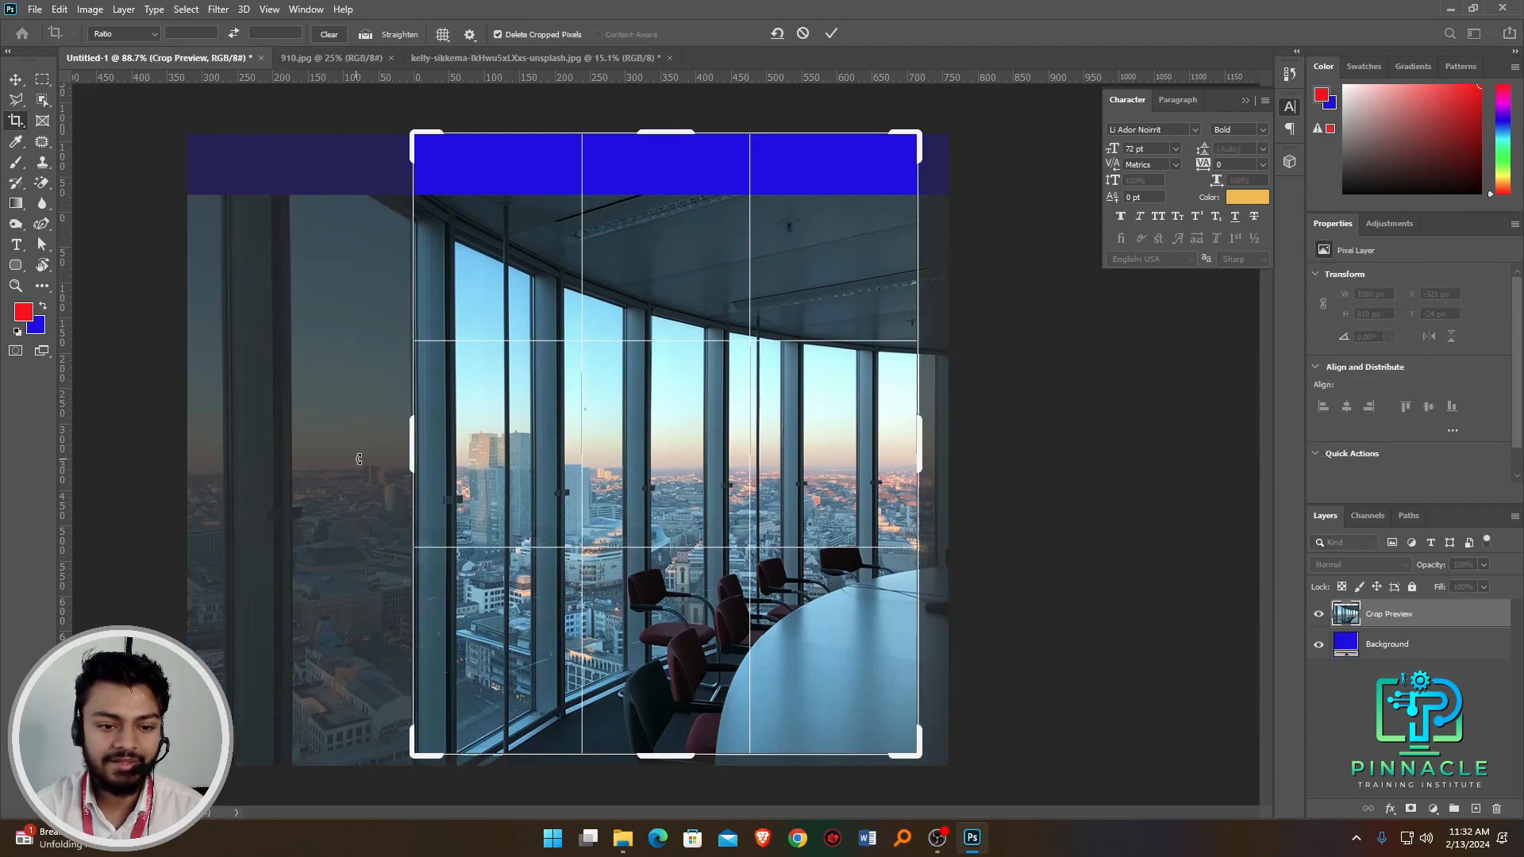
left_click_drag(412, 457, 434, 512)
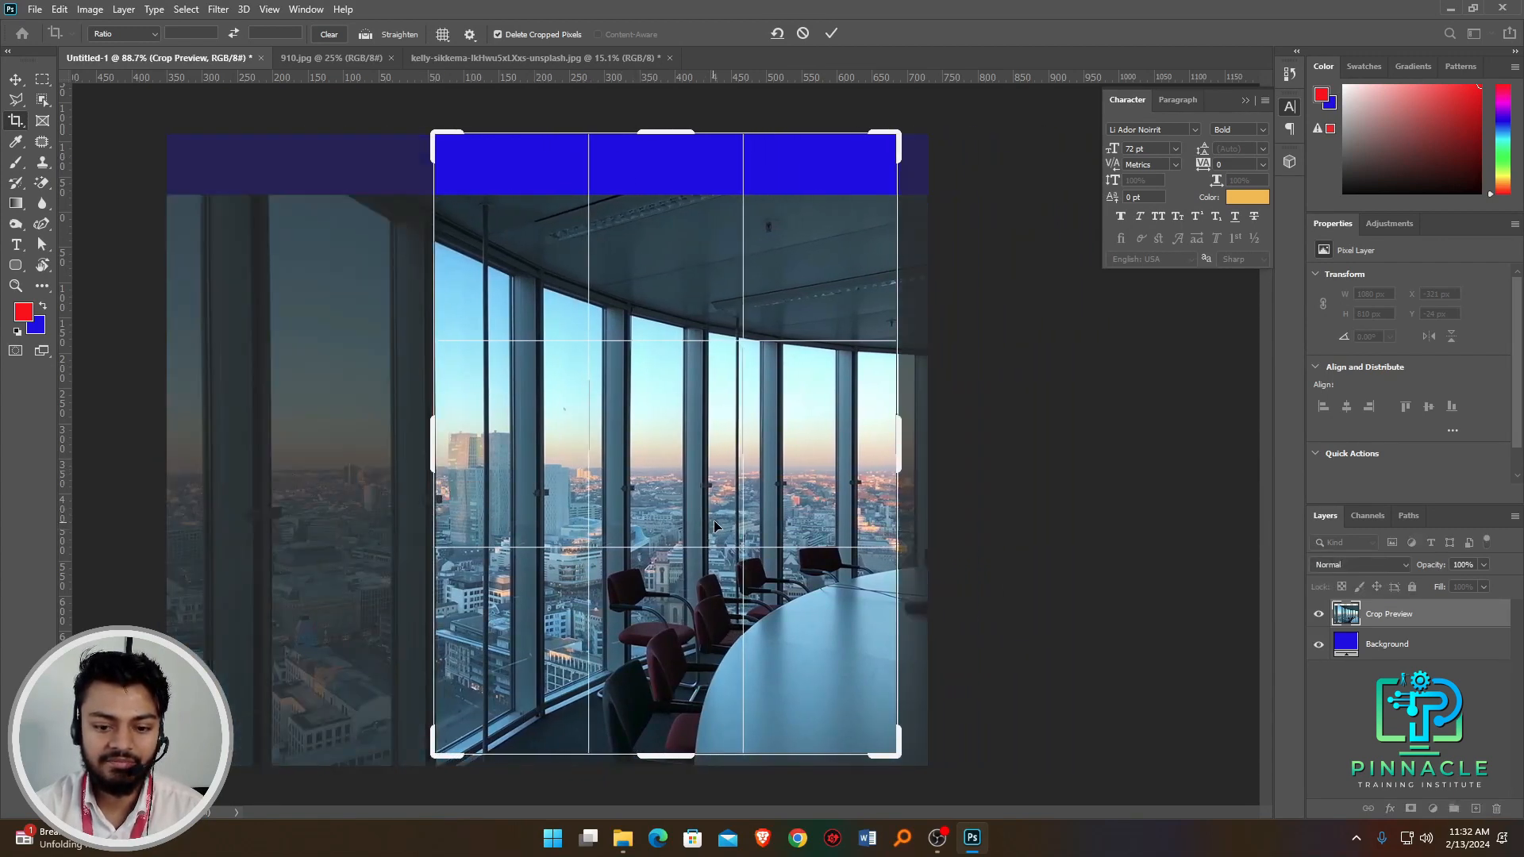
left_click(839, 31)
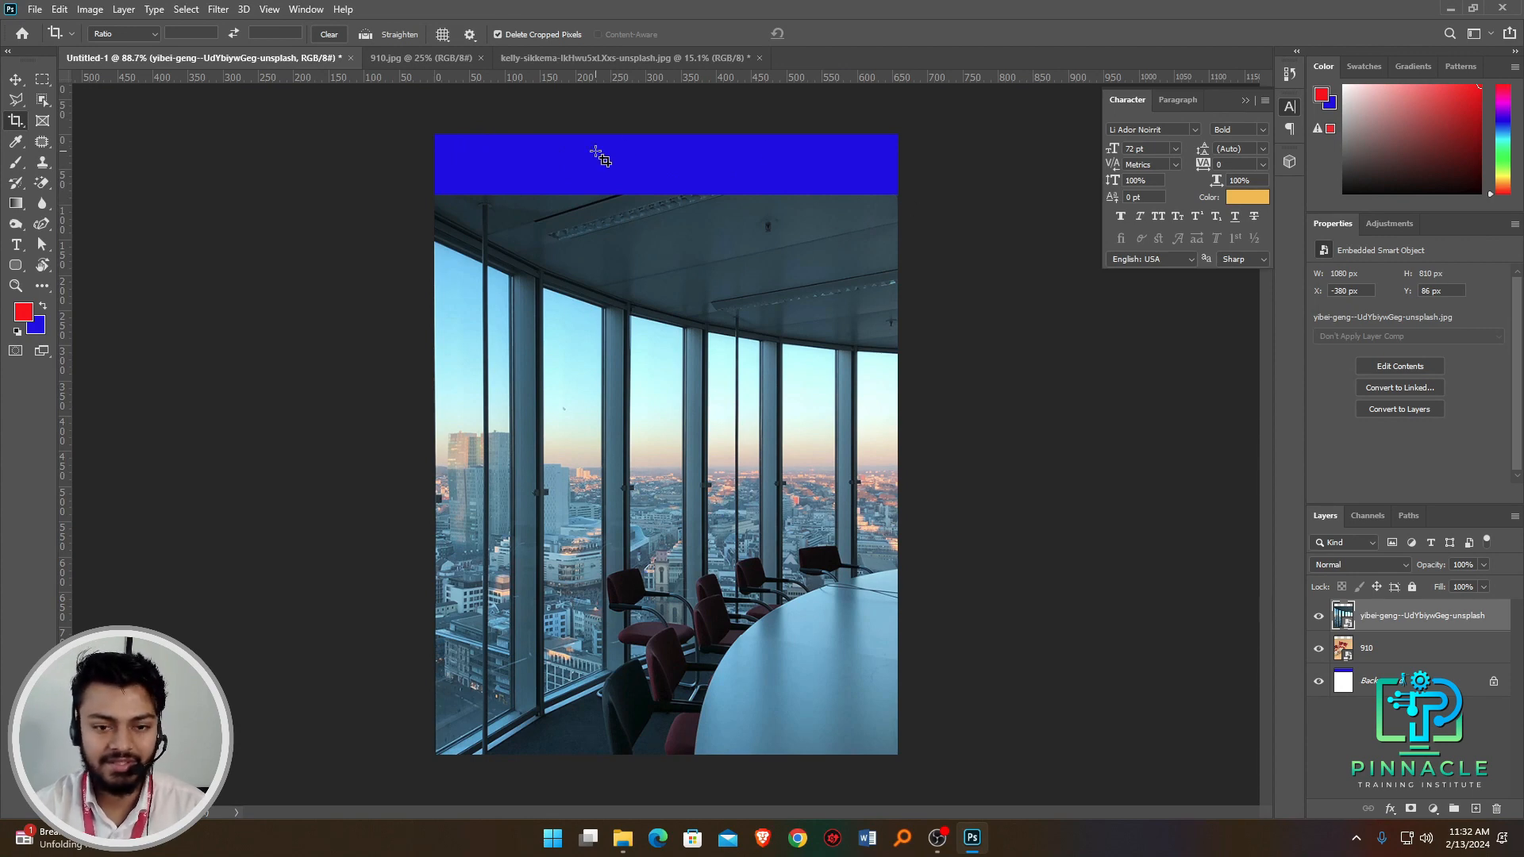
Crop off the blue band above the conference room photo.
left_click(659, 204)
left_click_drag(676, 131, 672, 165)
left_click(832, 34)
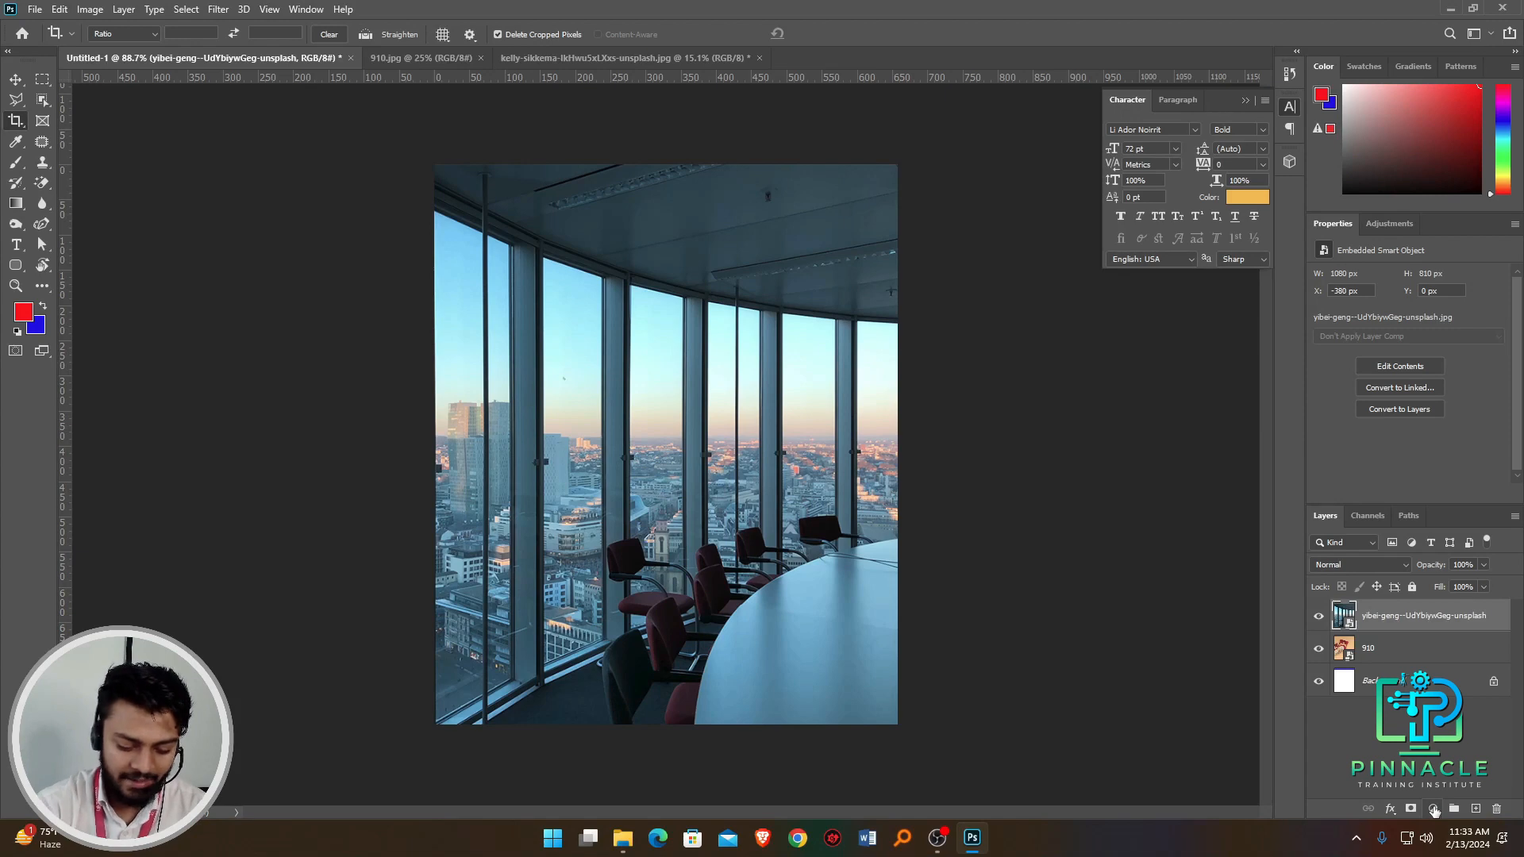
Add a Brightness/Contrast adjustment layer above the conference room photo with Brightness 71 and Contrast 72.
key("super+plus")
key("super+plus")
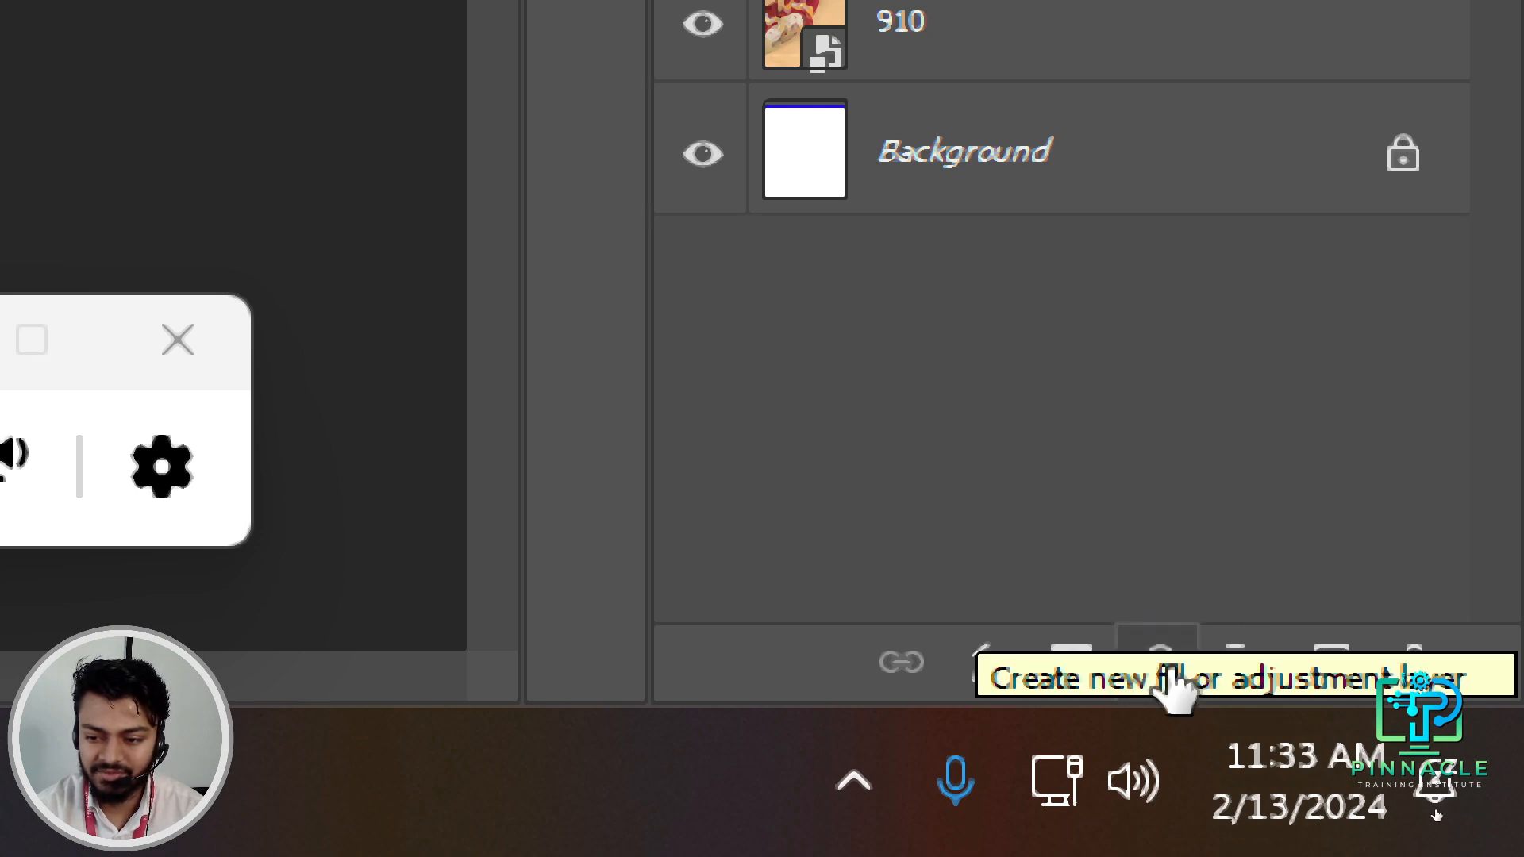
left_click(1169, 652)
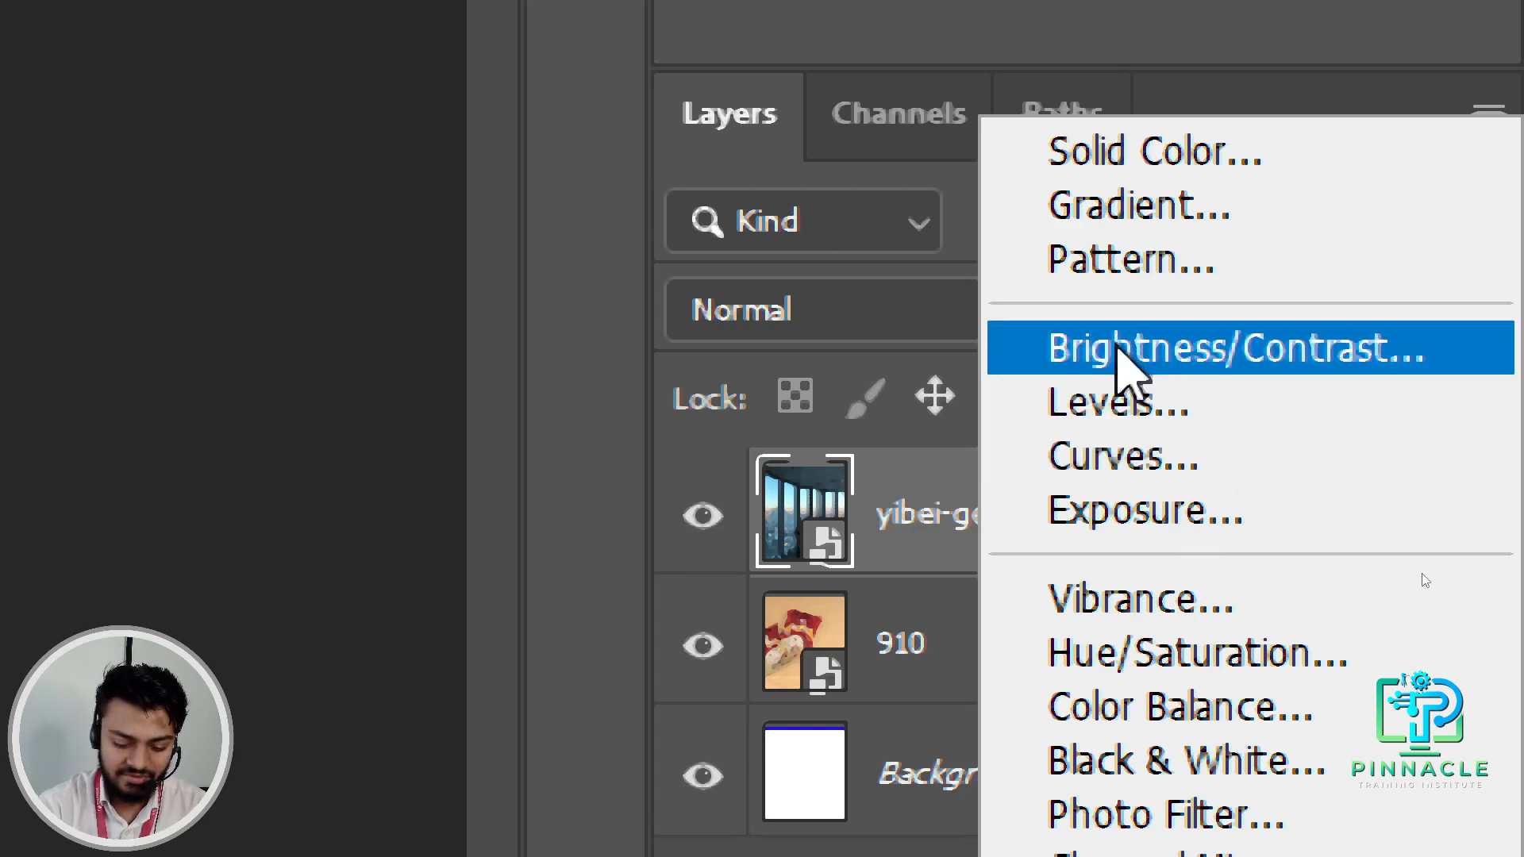
left_click(1120, 350)
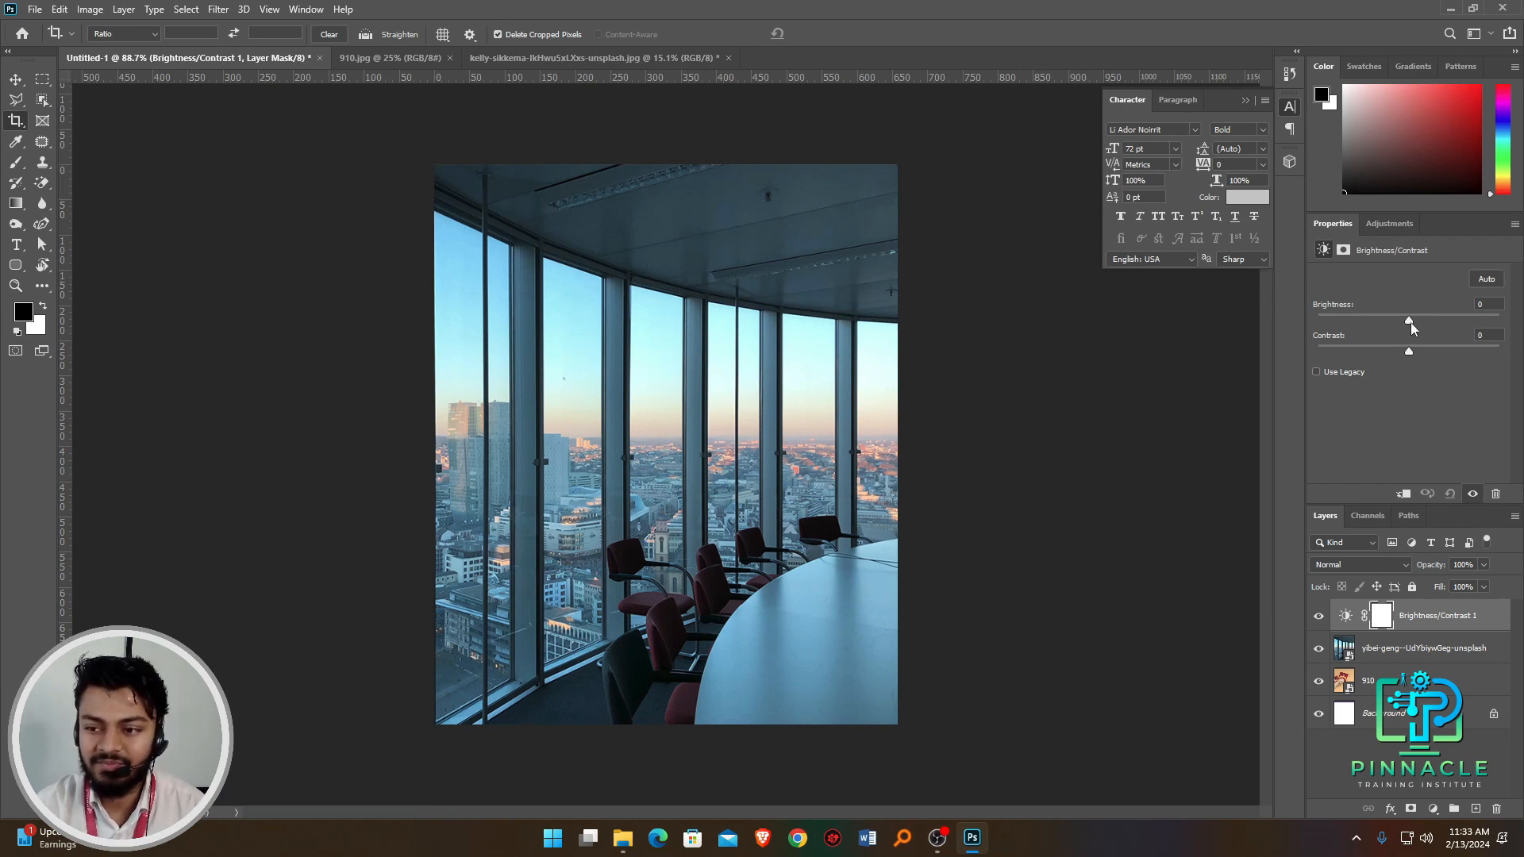
left_click_drag(1412, 326, 1454, 332)
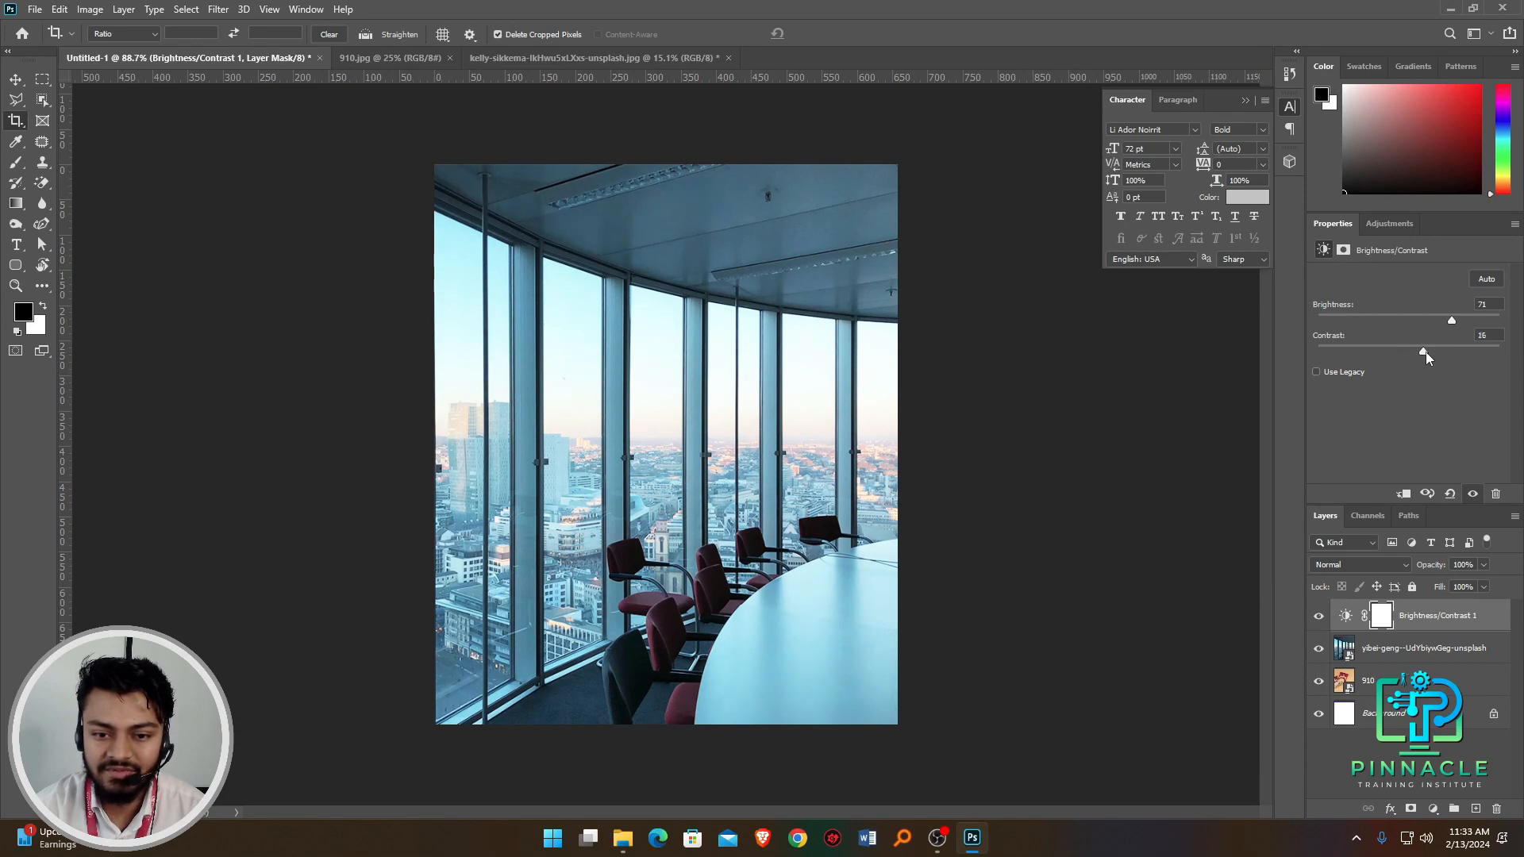
left_click_drag(1425, 356, 1467, 358)
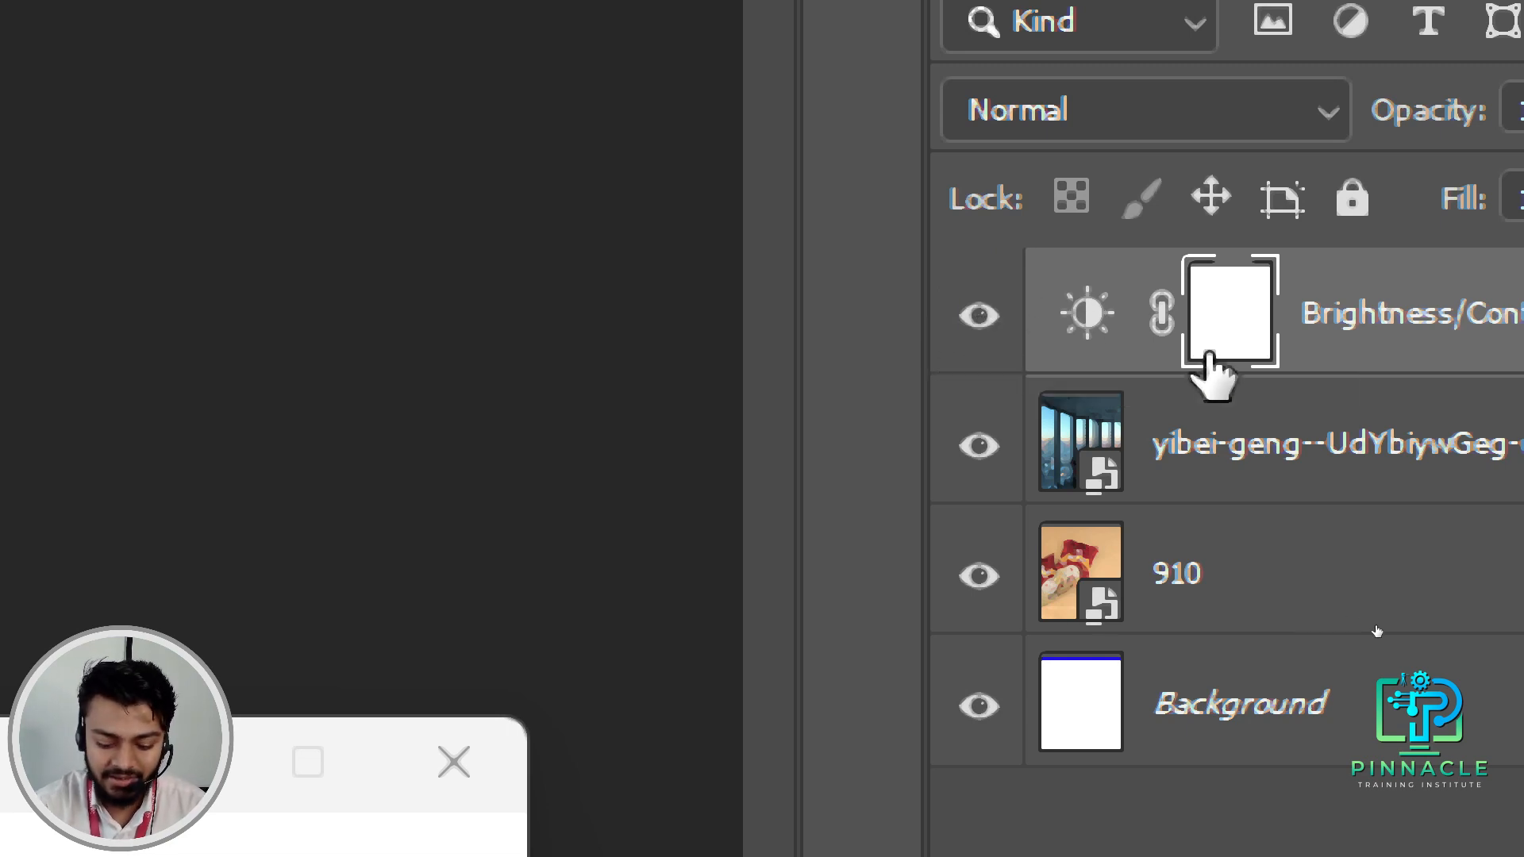
Return the screen magnification to 100% and toggle the Brightness/Contrast layer's visibility to compare the photo before and after, leaving it shown.
key("super+minus")
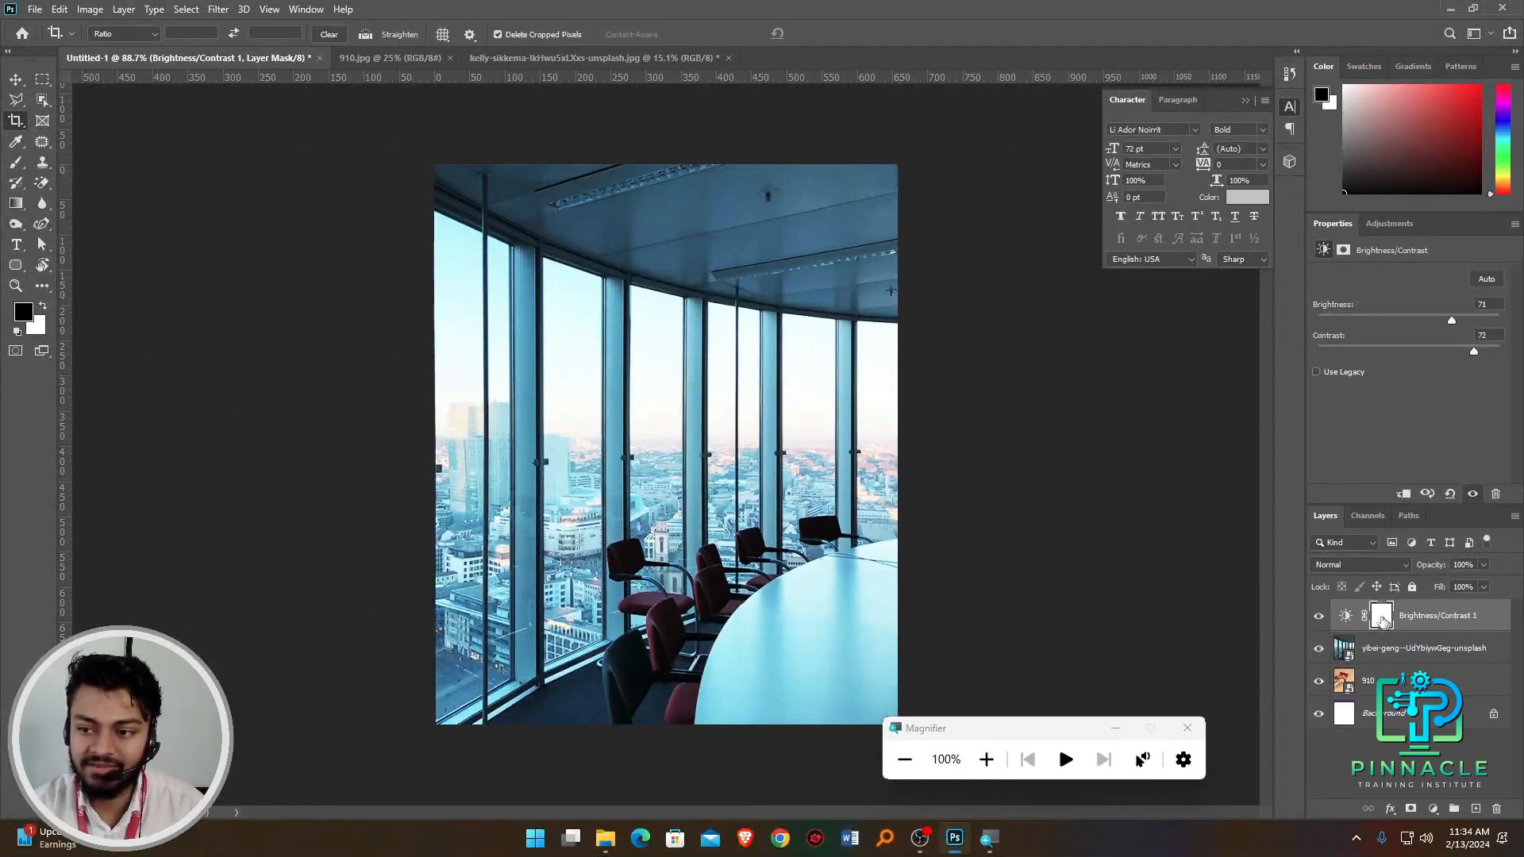
left_click(1319, 619)
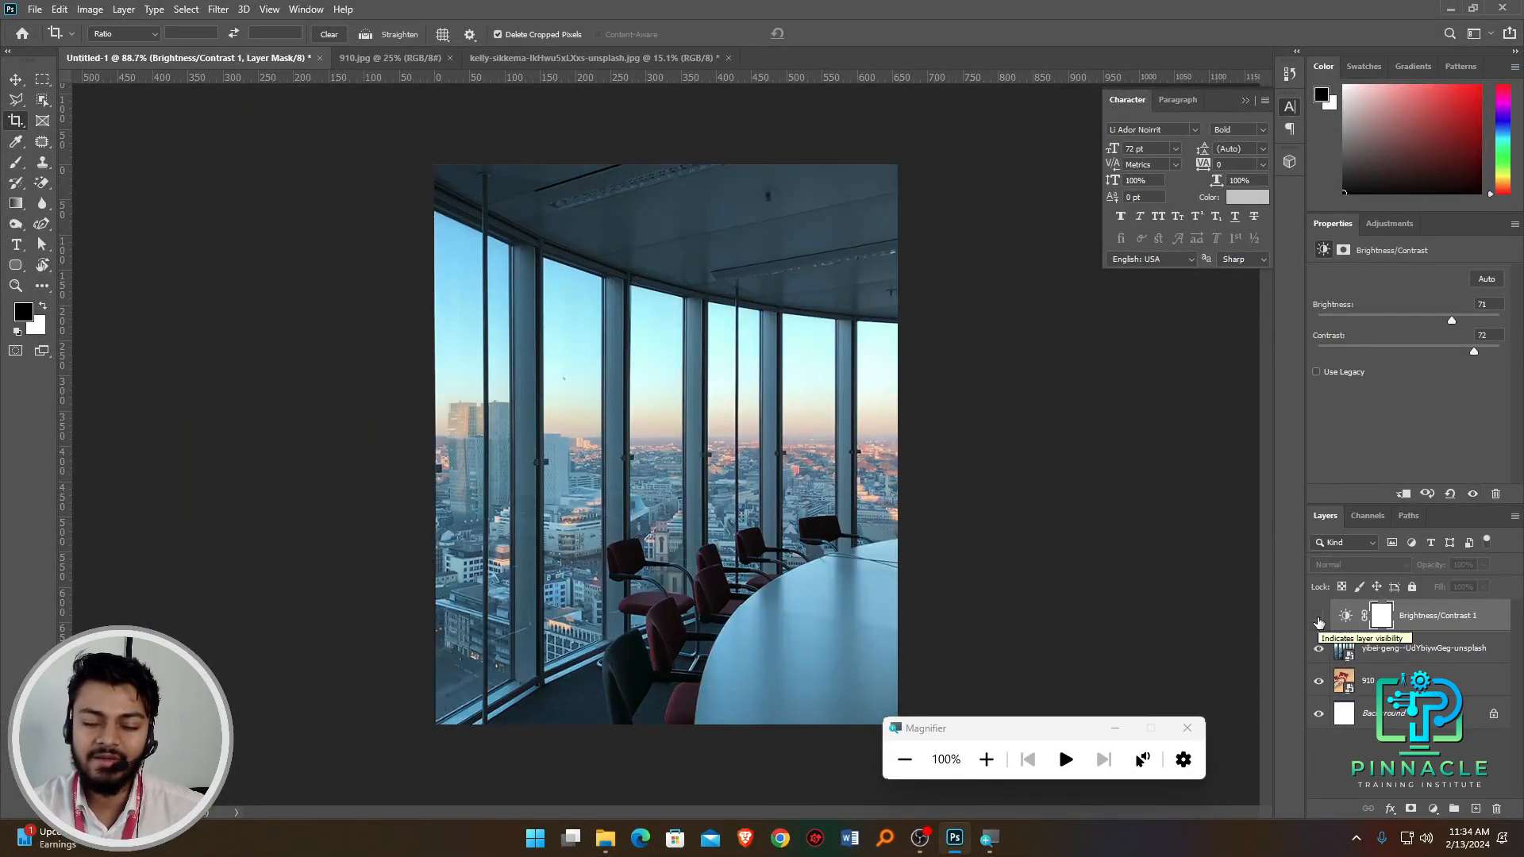
left_click(1319, 620)
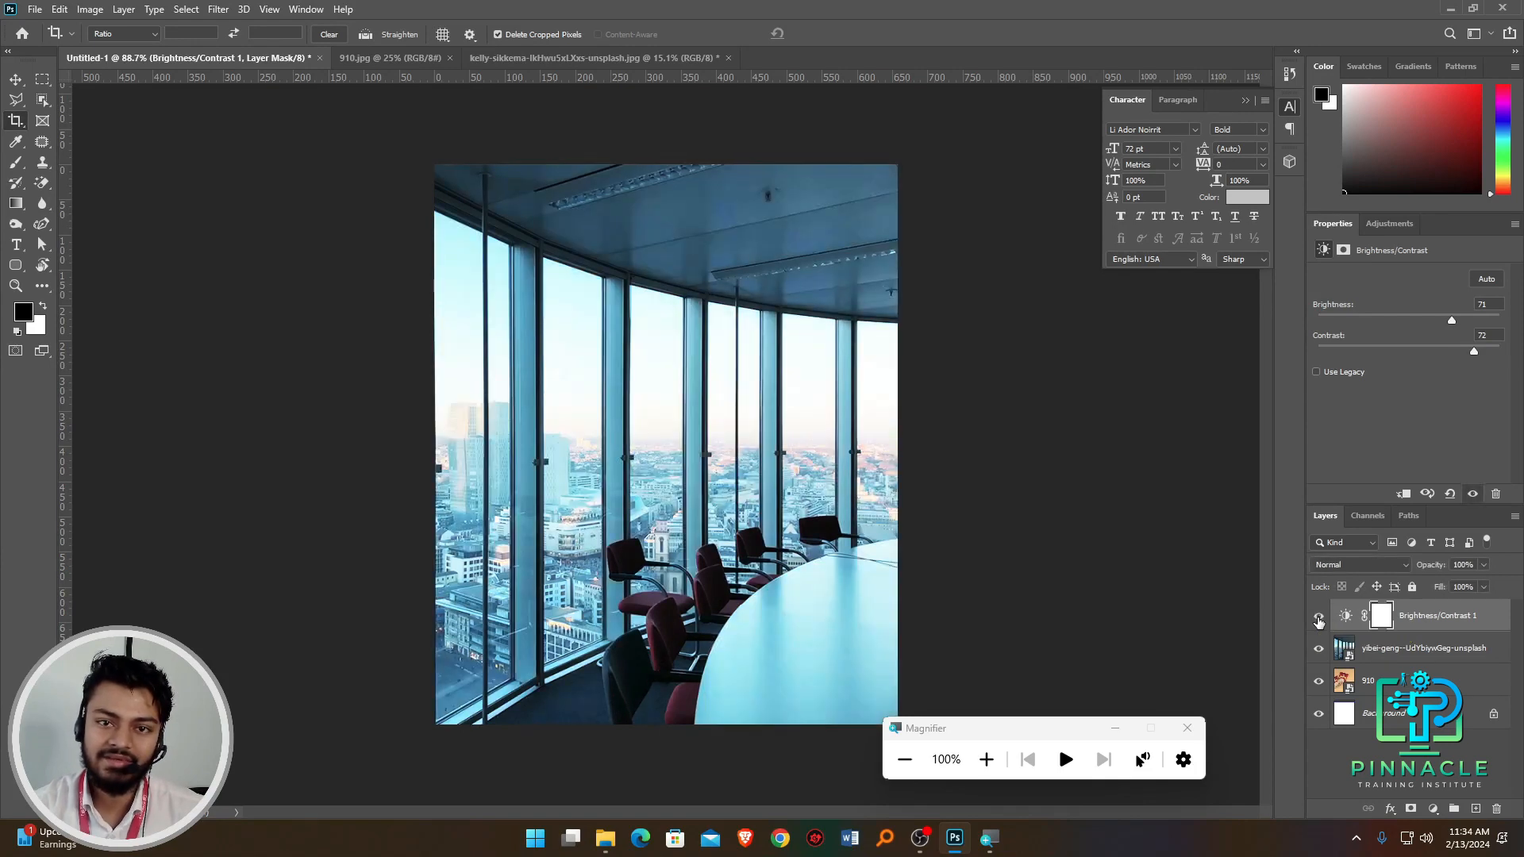
left_click(1318, 619)
left_click(1319, 619)
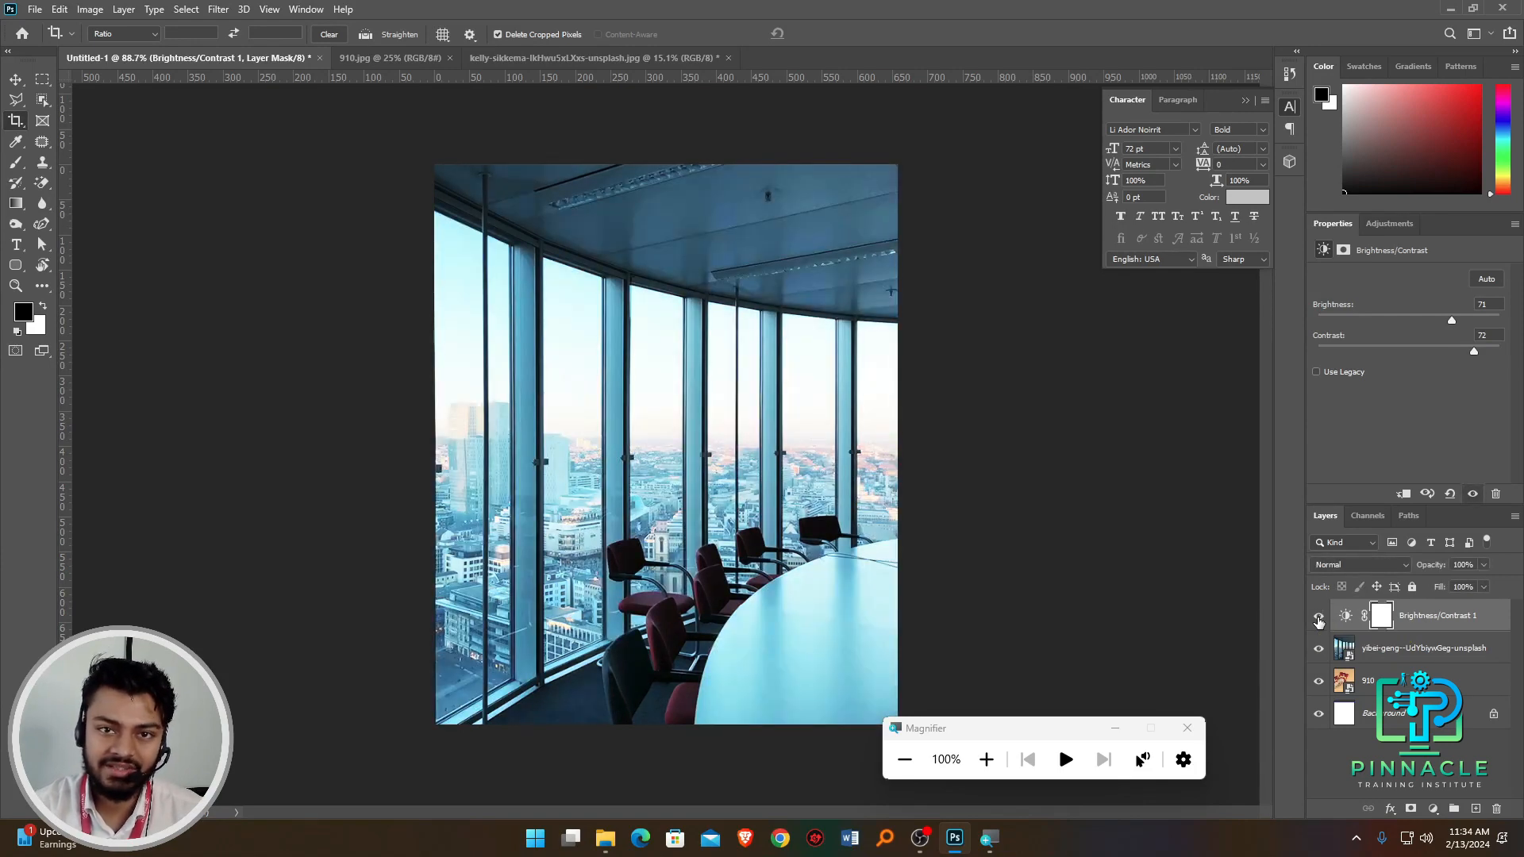
left_click(1319, 620)
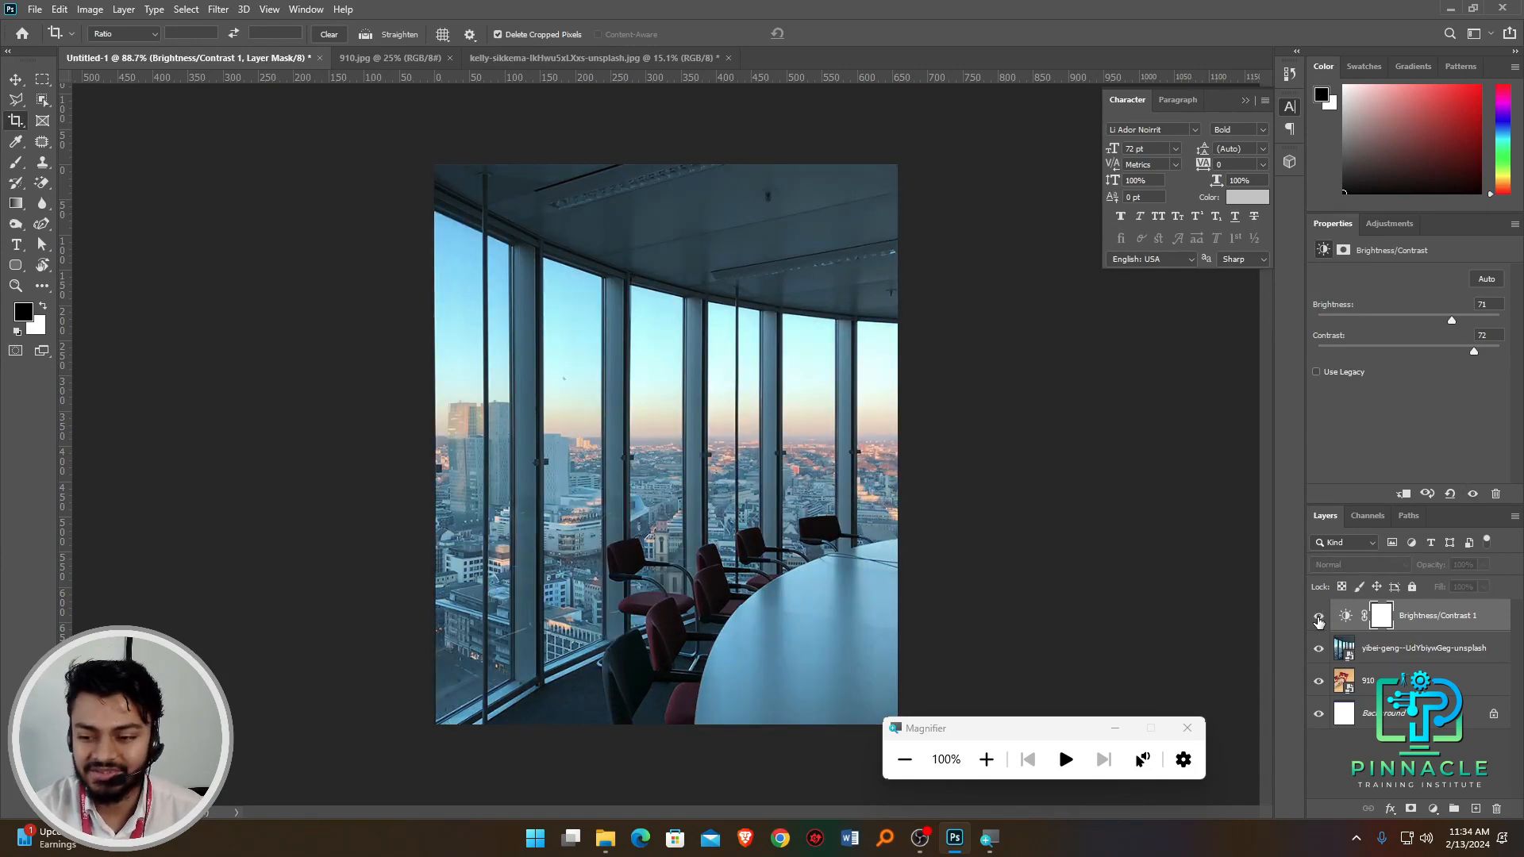
left_click(1318, 620)
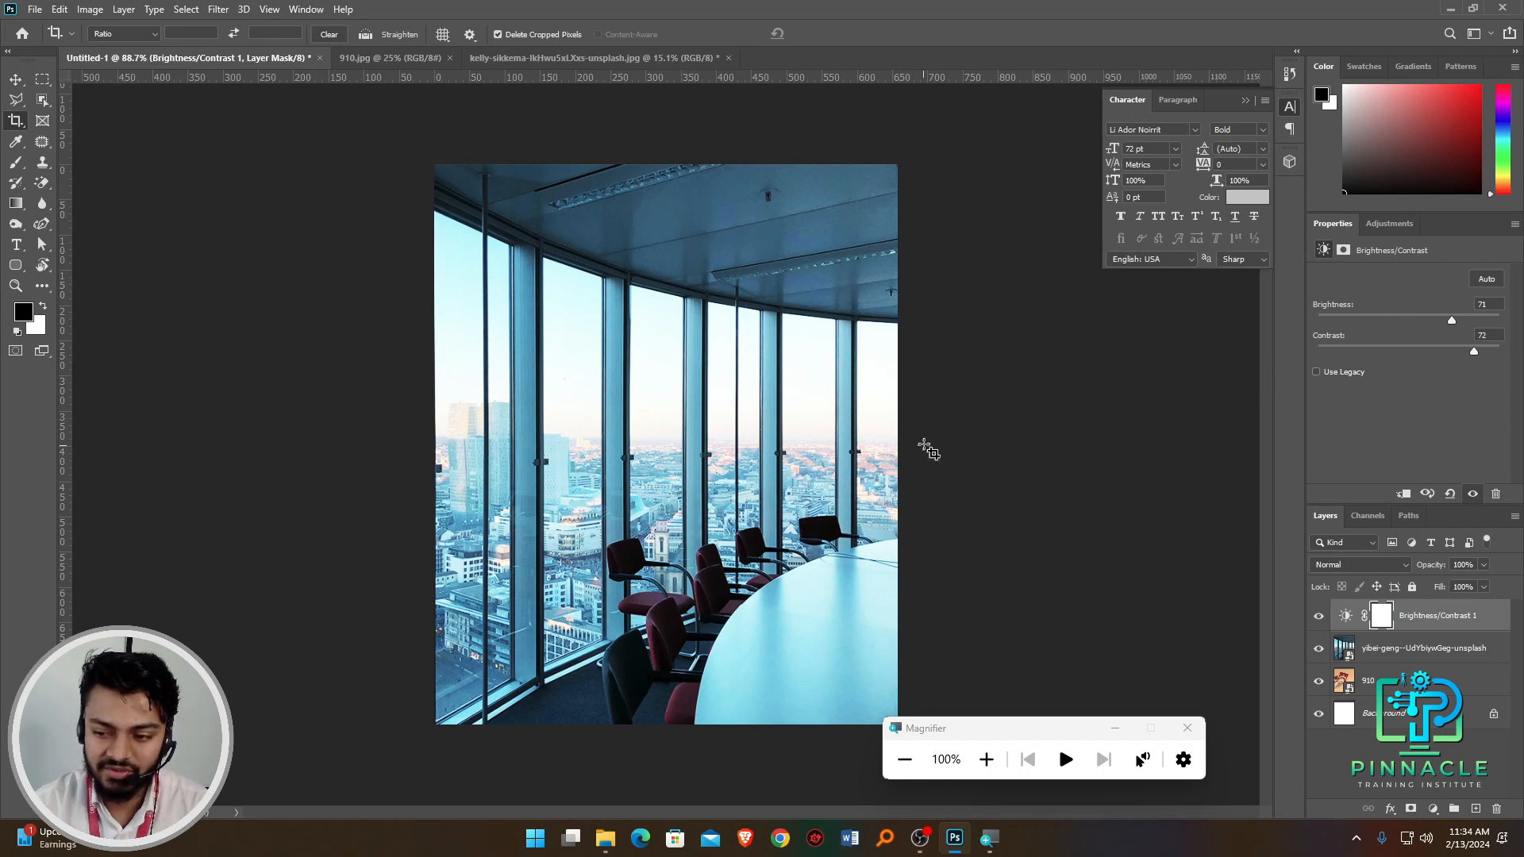
Add a Hue/Saturation adjustment layer above the Brightness/Contrast layer and close the Magnifier.
left_click(1434, 809)
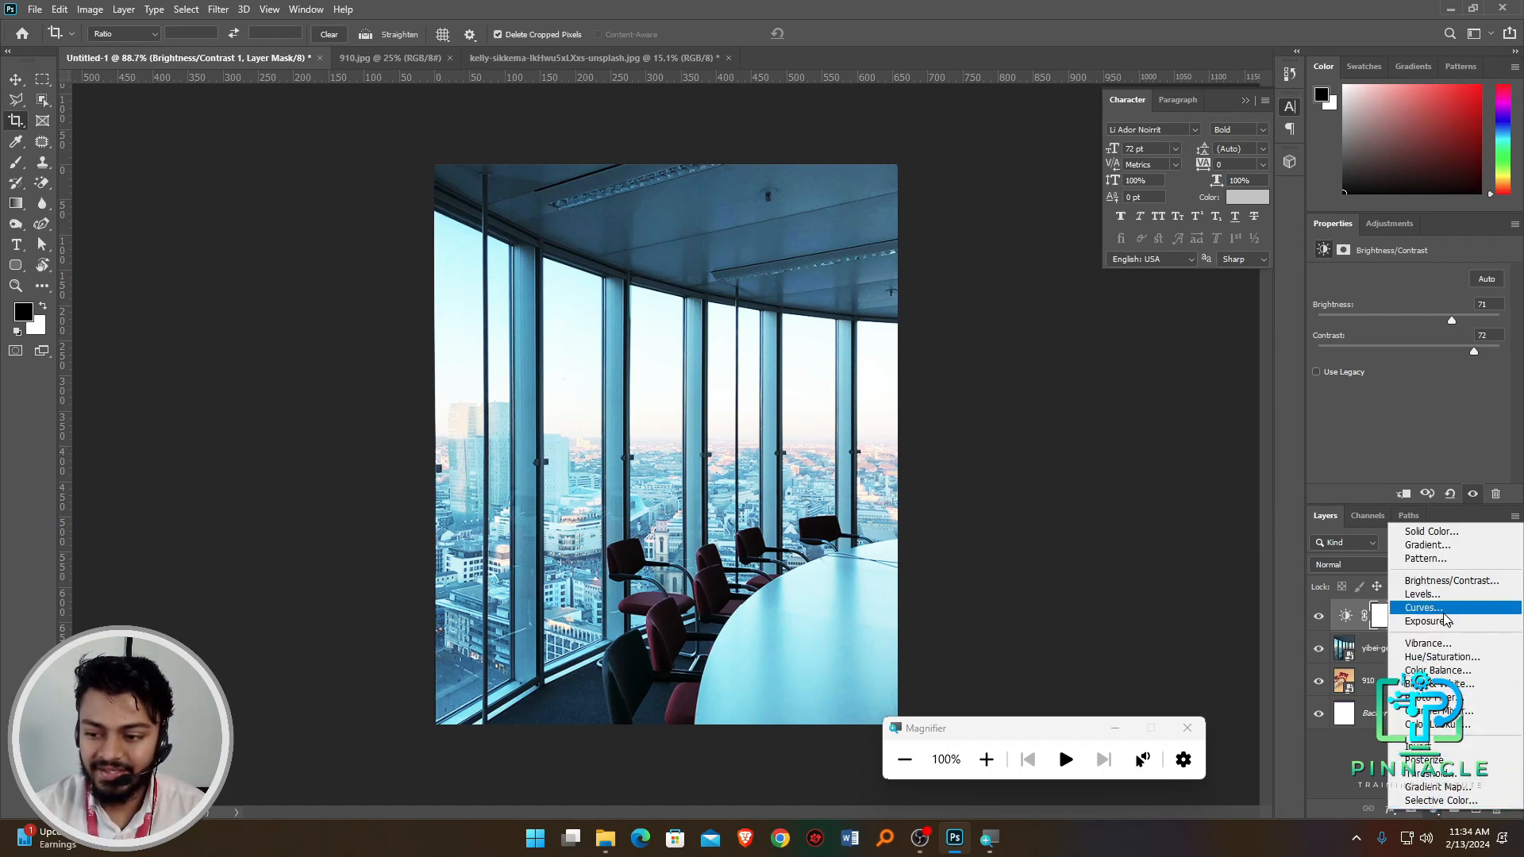
left_click(1438, 658)
left_click(1187, 728)
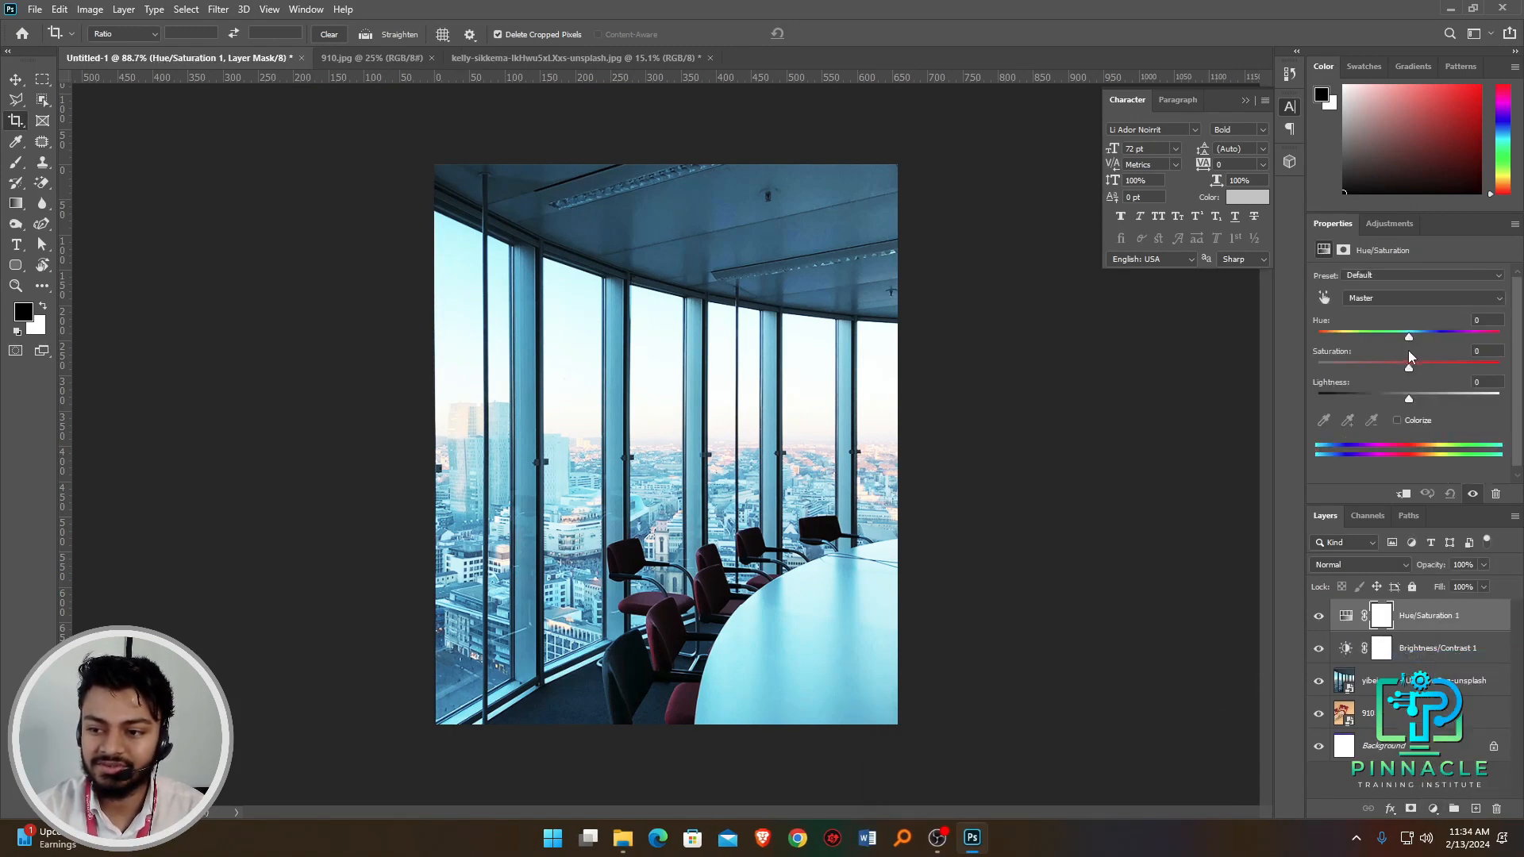
Try different Hue/Saturation settings on the conference room photo, including Hue -26, Saturation +51 and Lightness +2.
mouse_move(1412, 336)
left_mouse_down()
mouse_move(1451, 336)
mouse_move(1332, 339)
mouse_move(1441, 338)
mouse_move(1384, 345)
left_mouse_up()
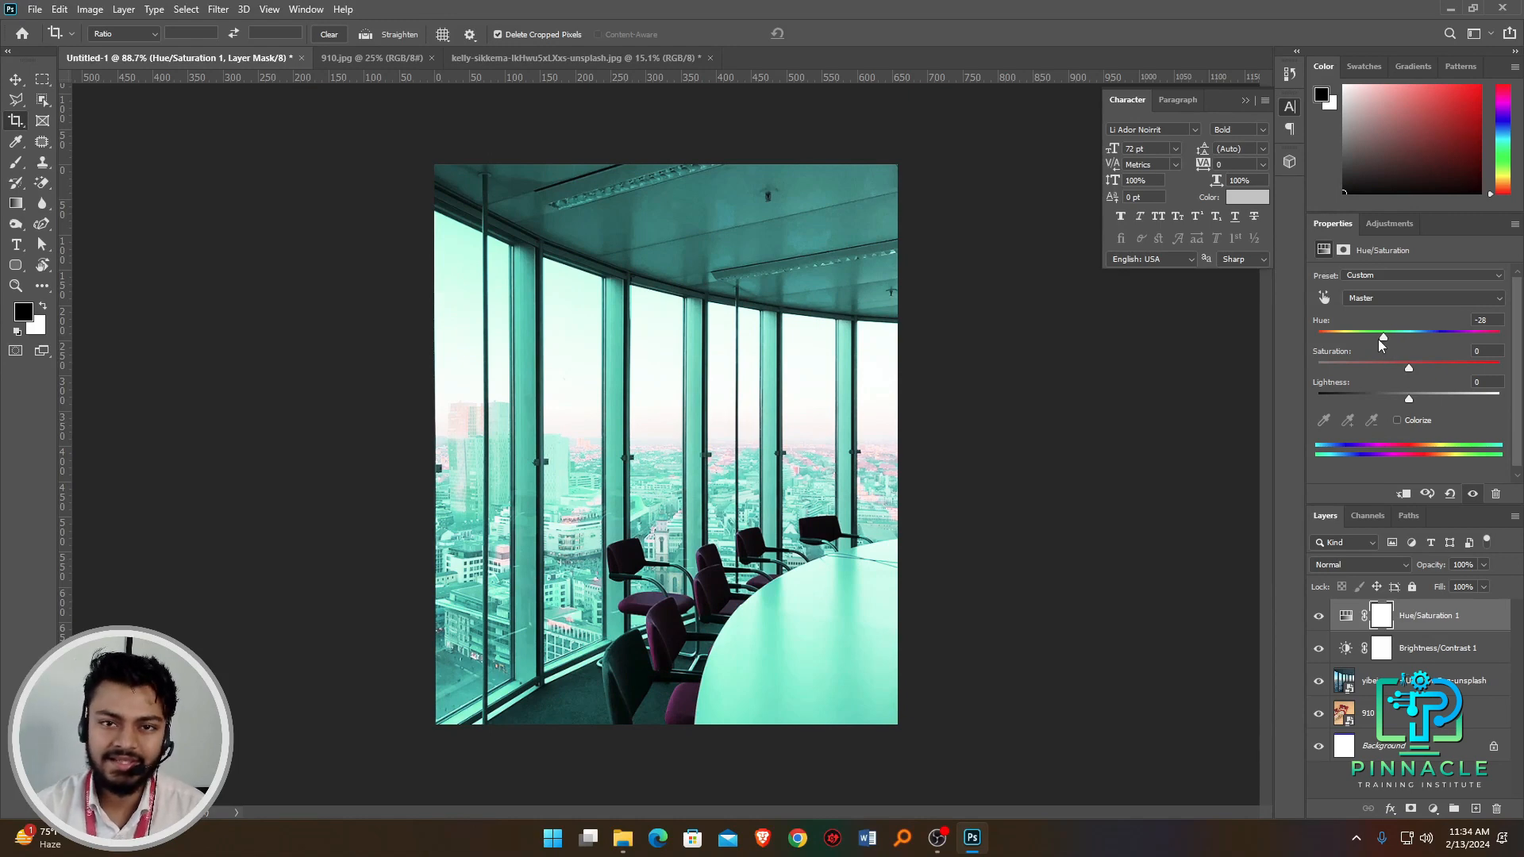
left_click_drag(1390, 338, 1437, 370)
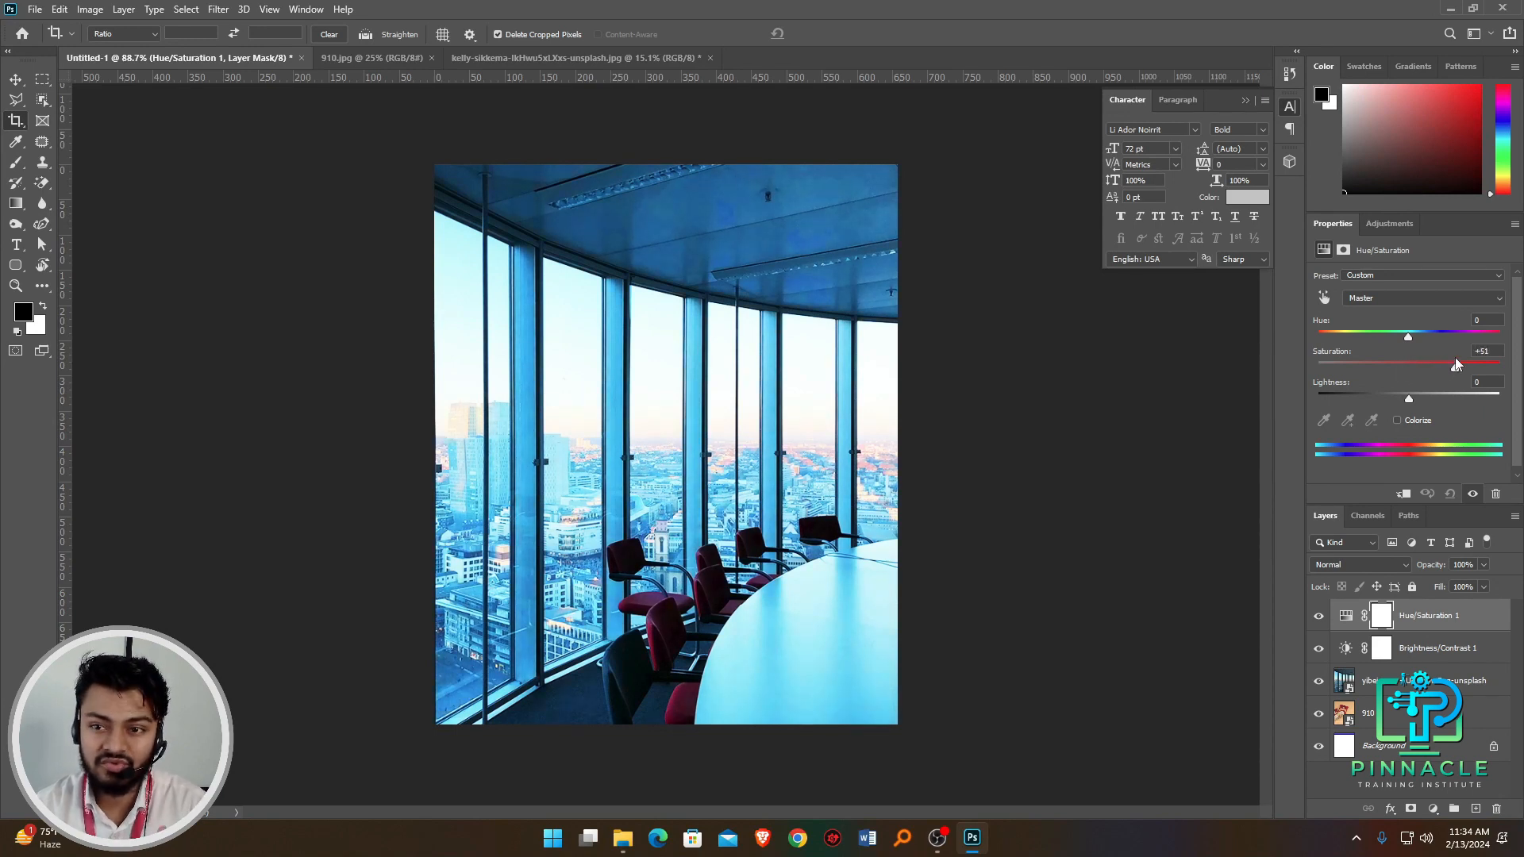
left_click_drag(1455, 362, 1411, 398)
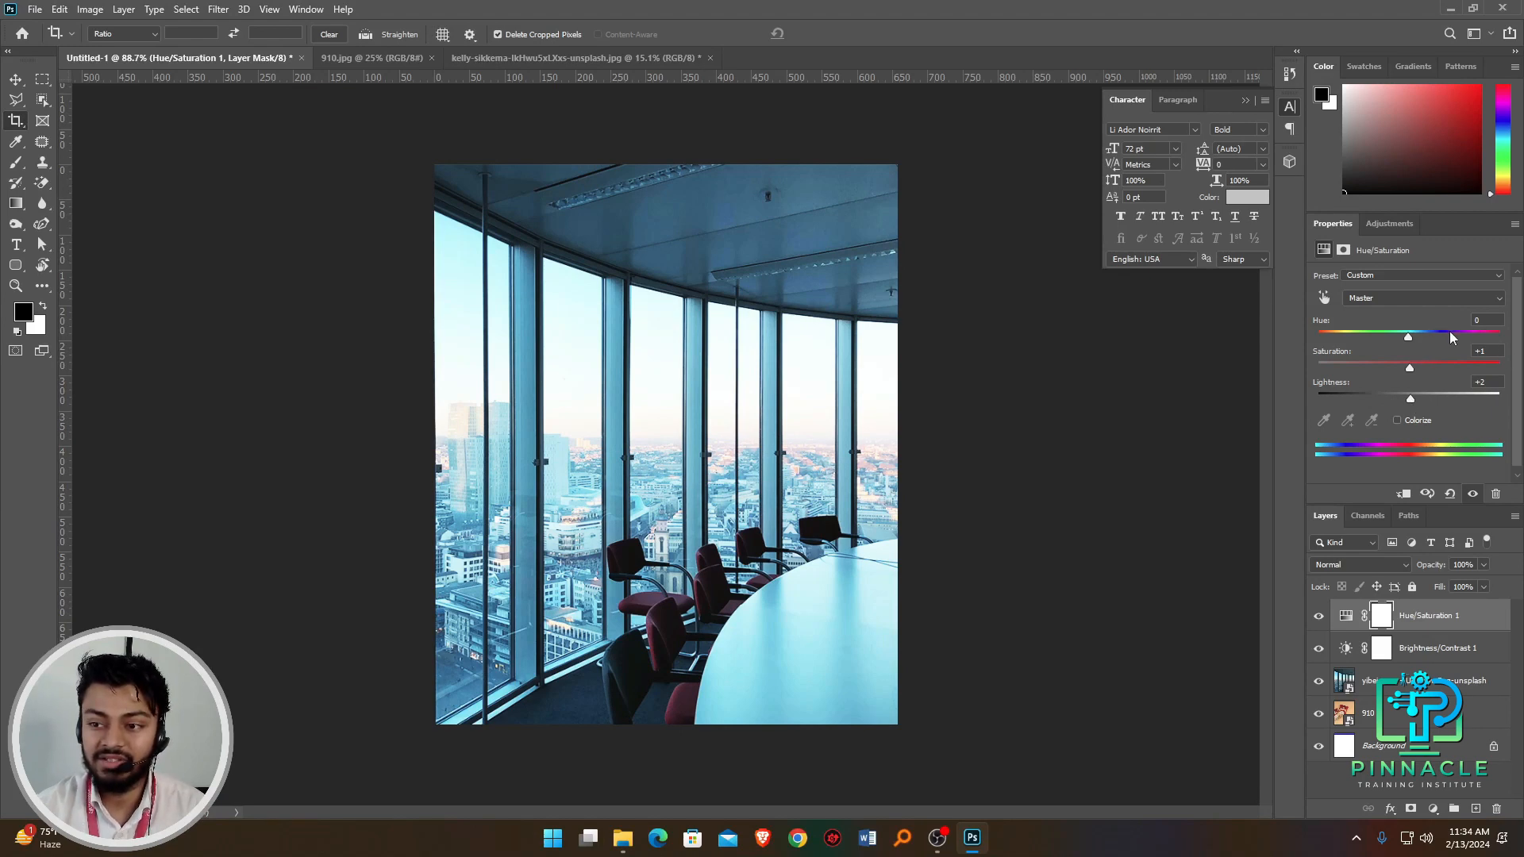
Reset the Hue/Saturation layer's Saturation and Lightness to 0, keeping Hue at 0.
left_click(1485, 321)
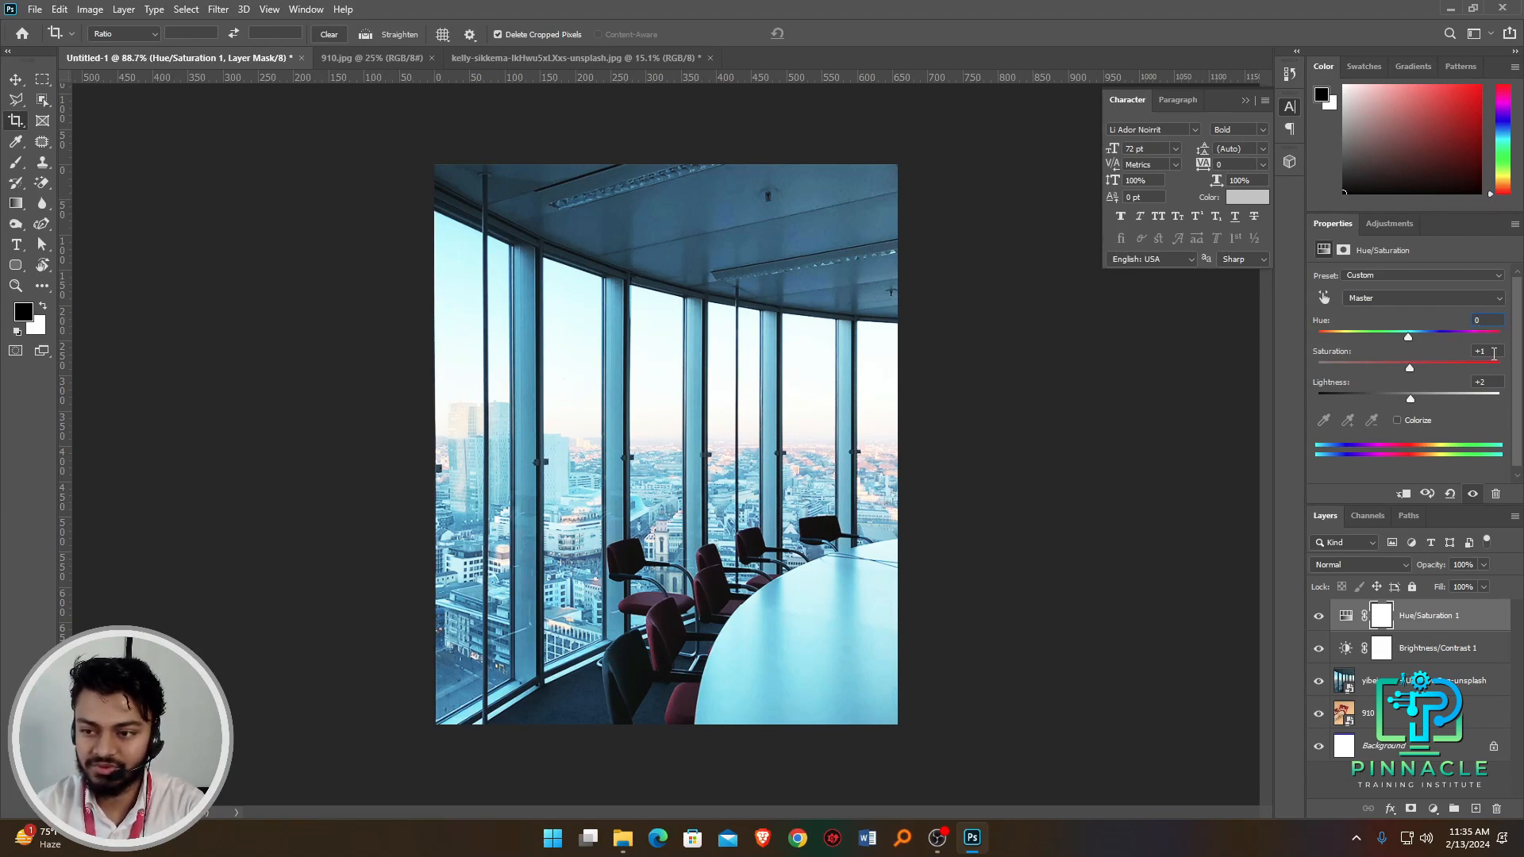
key("Tab")
type("0")
key("Tab")
type("0")
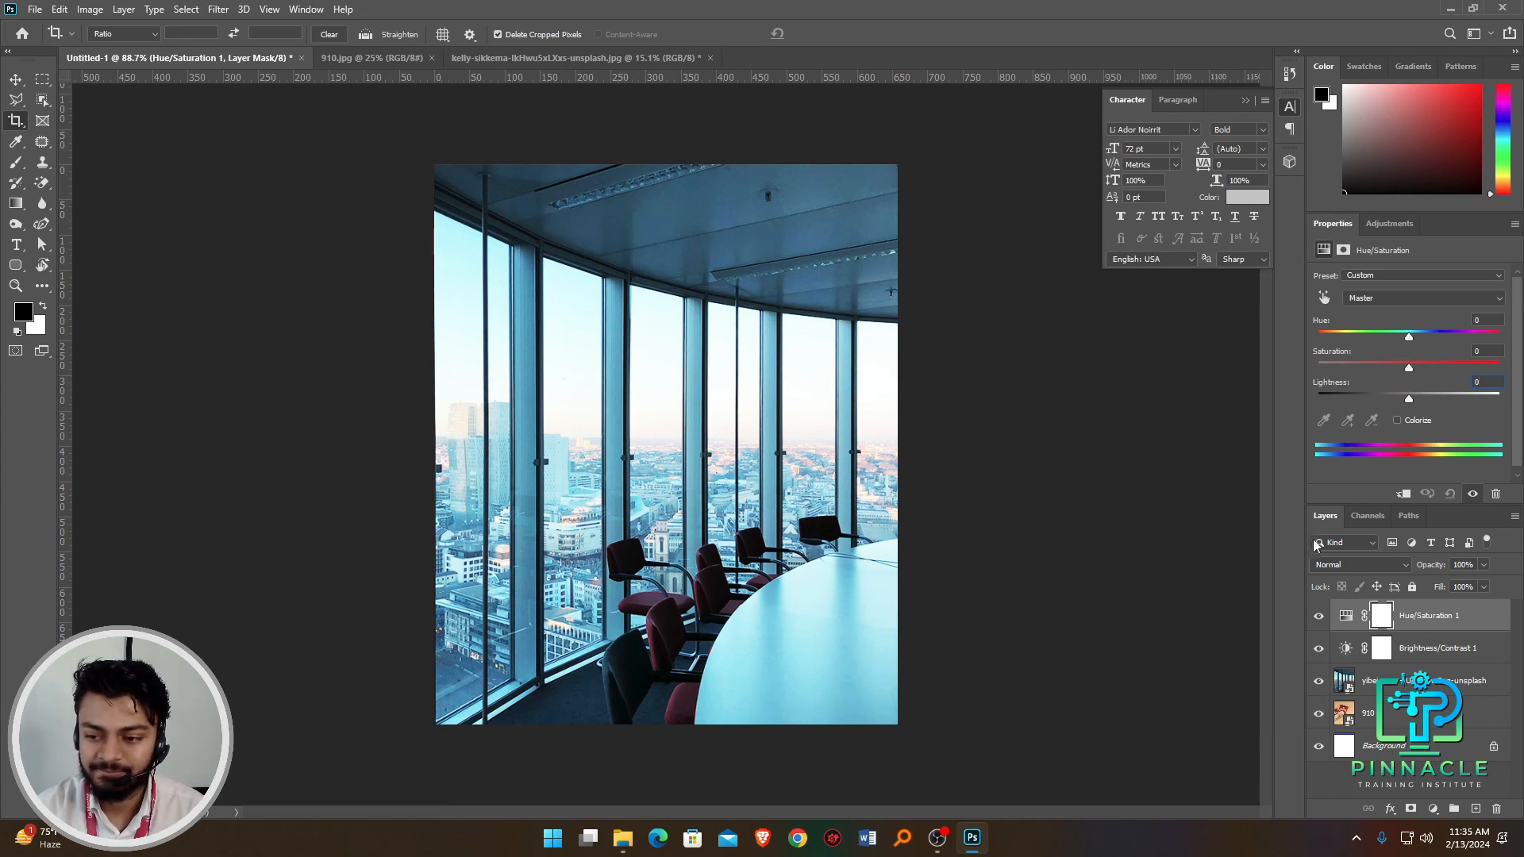
Add a Levels adjustment layer above the Hue/Saturation layer with input levels 0, 1.00 and 255.
left_click(1435, 809)
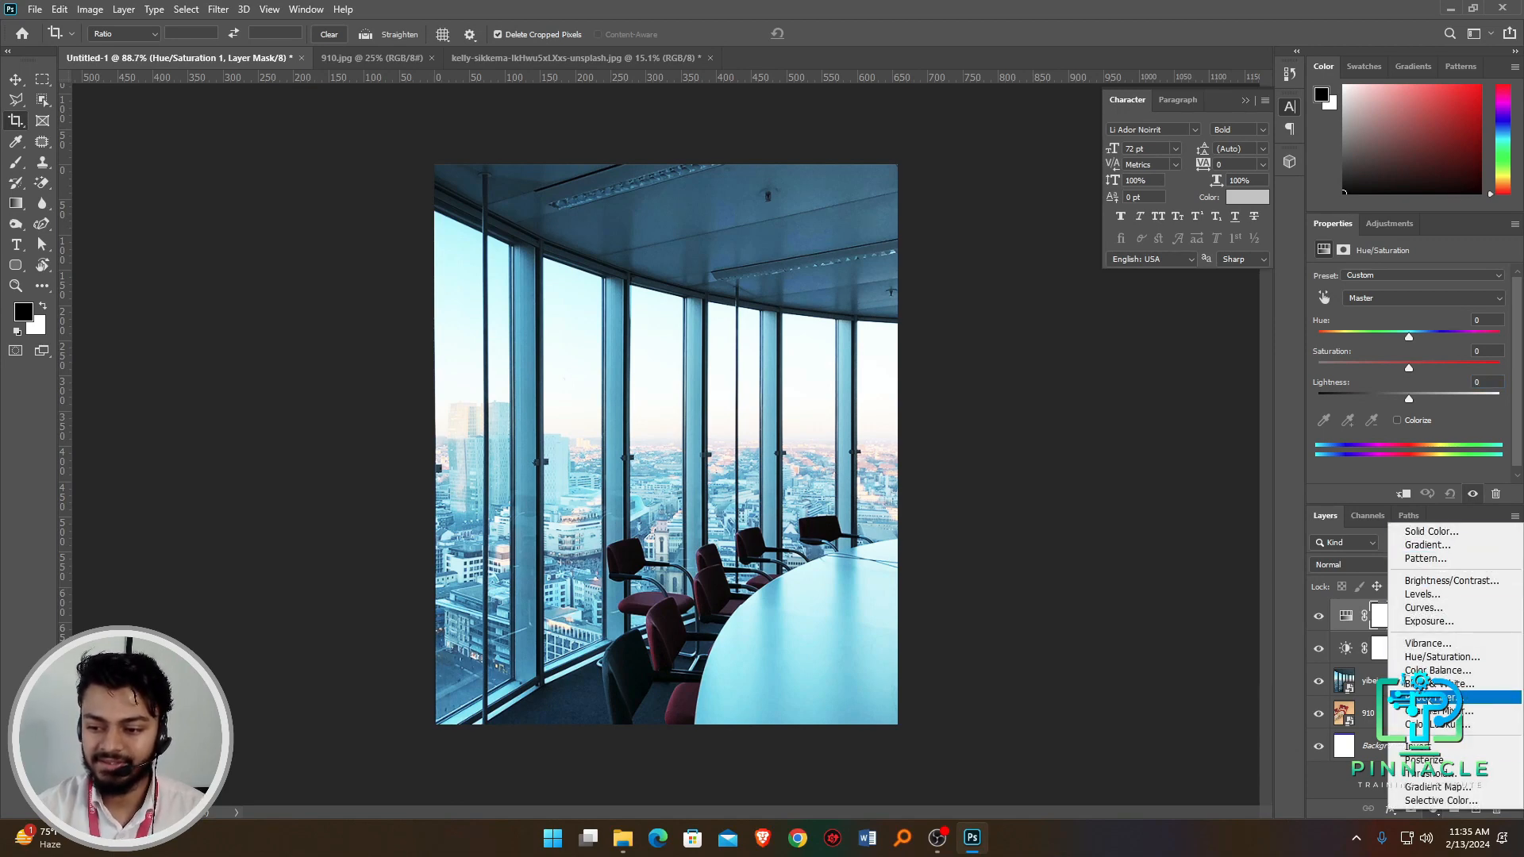
left_click(1424, 594)
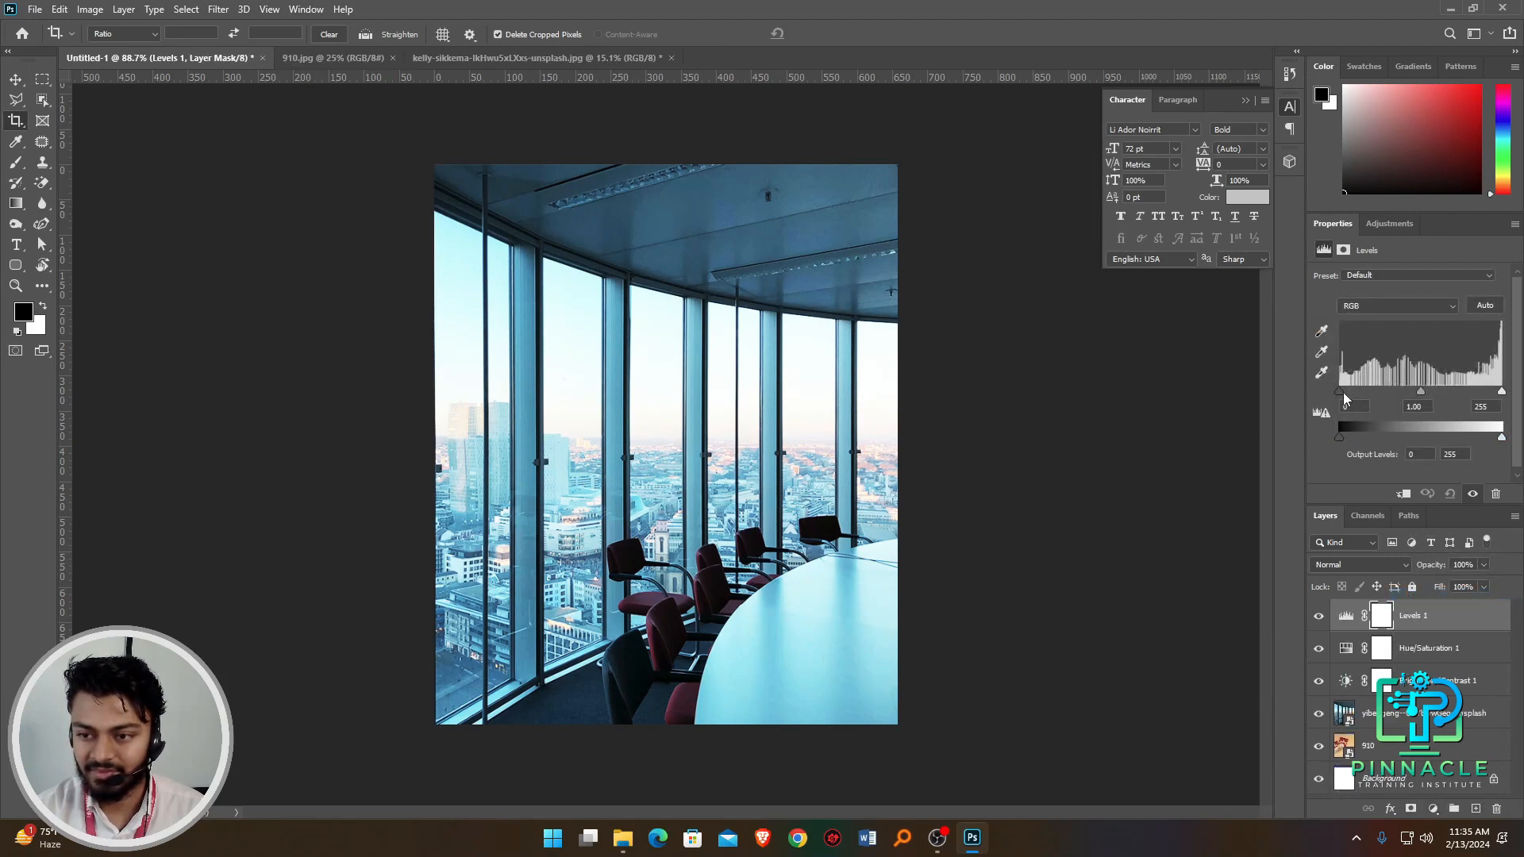
mouse_move(1343, 392)
left_mouse_down()
mouse_move(1370, 392)
mouse_move(1327, 391)
left_mouse_up()
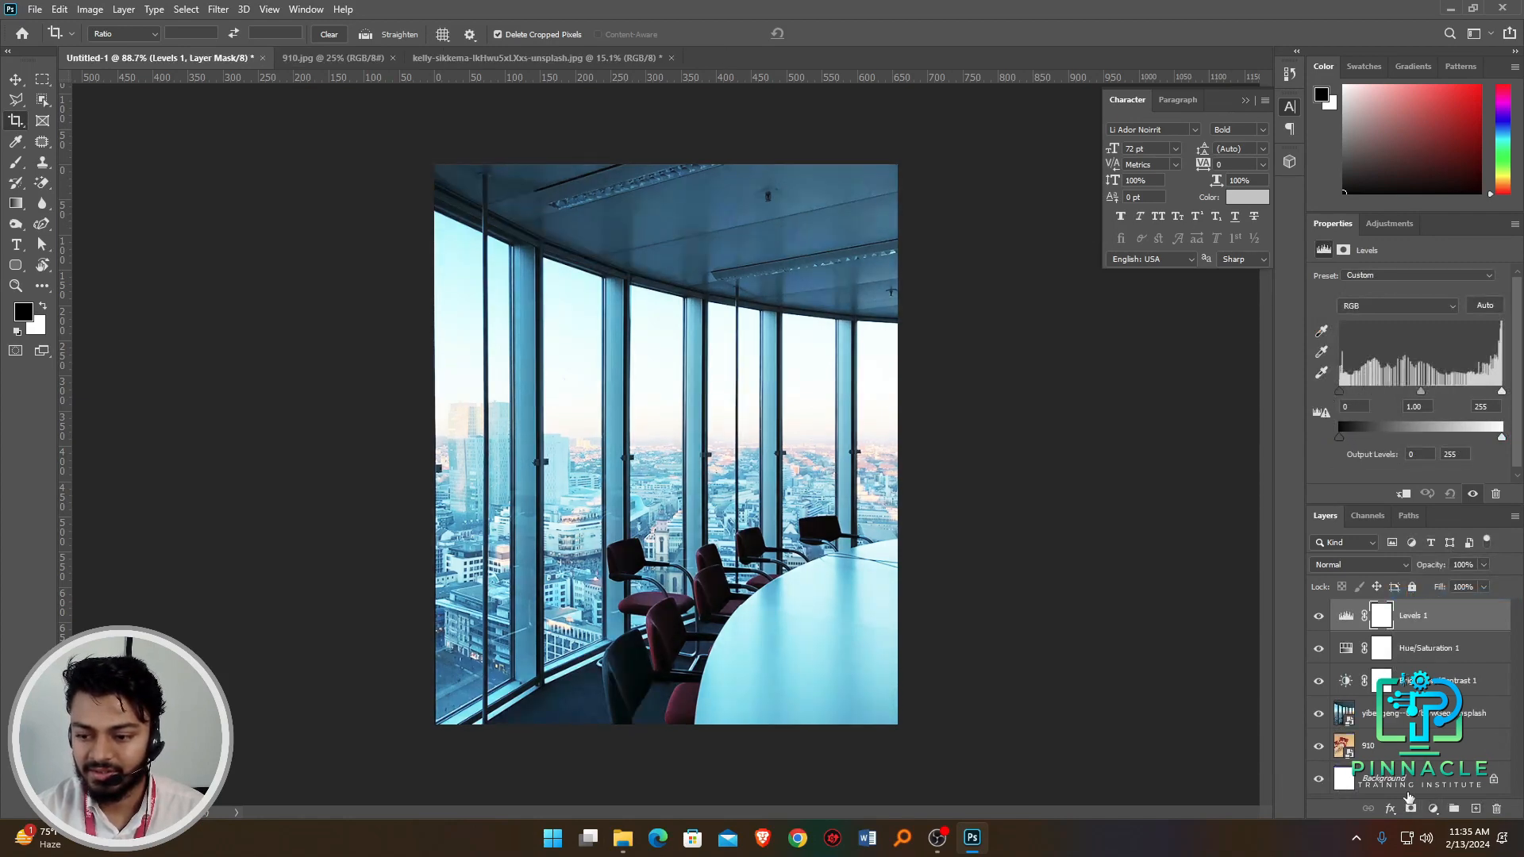
Add a Curves adjustment layer on top and shape a gentle S-curve by lowering the shadows and raising the highlights.
left_click(1433, 809)
left_click(1423, 603)
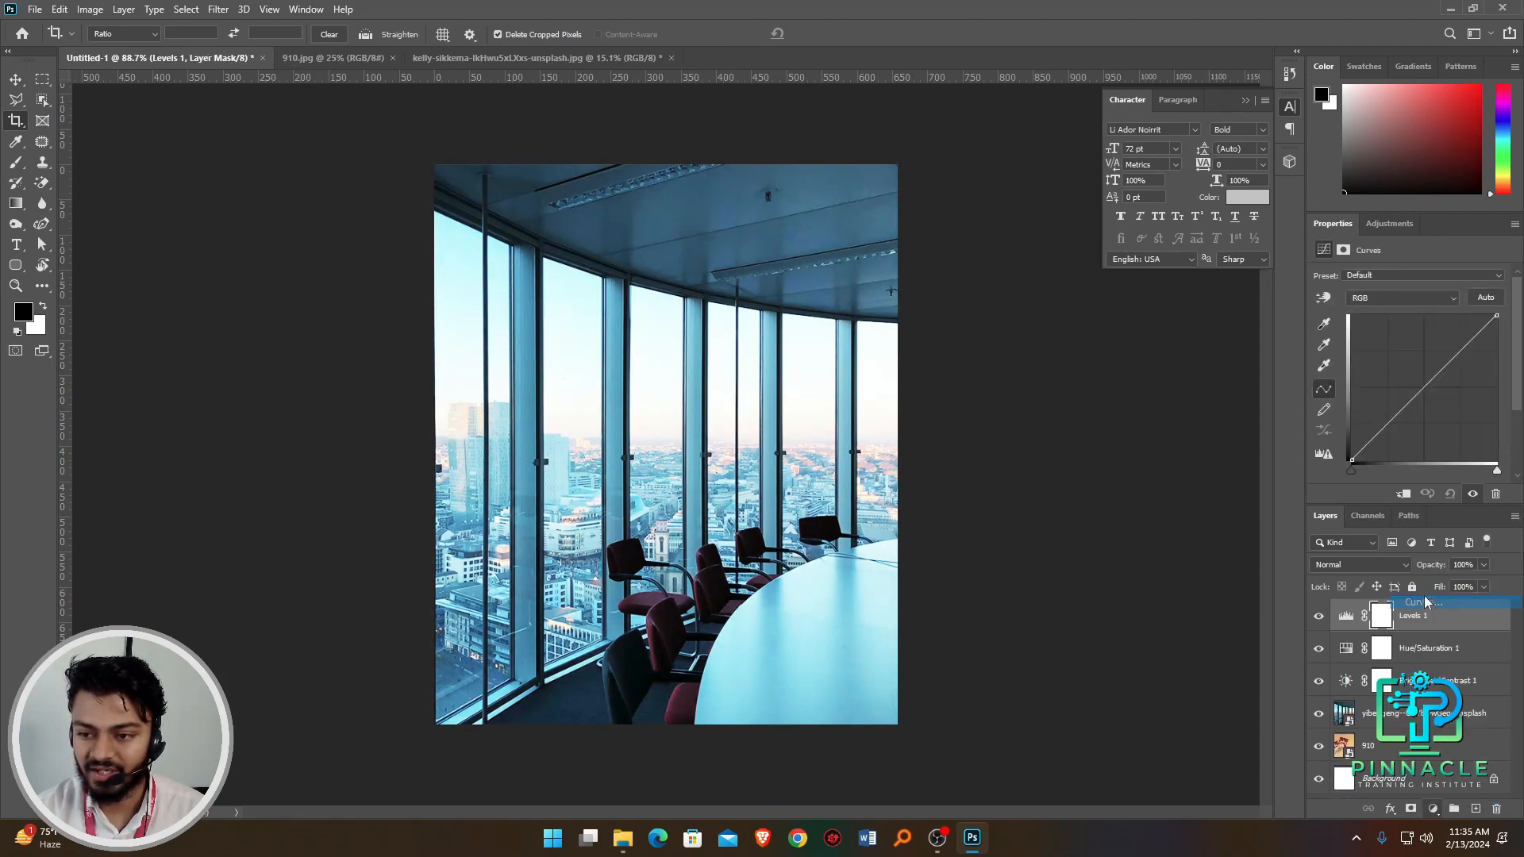
left_click_drag(1382, 431, 1382, 444)
left_click_drag(1439, 396, 1436, 377)
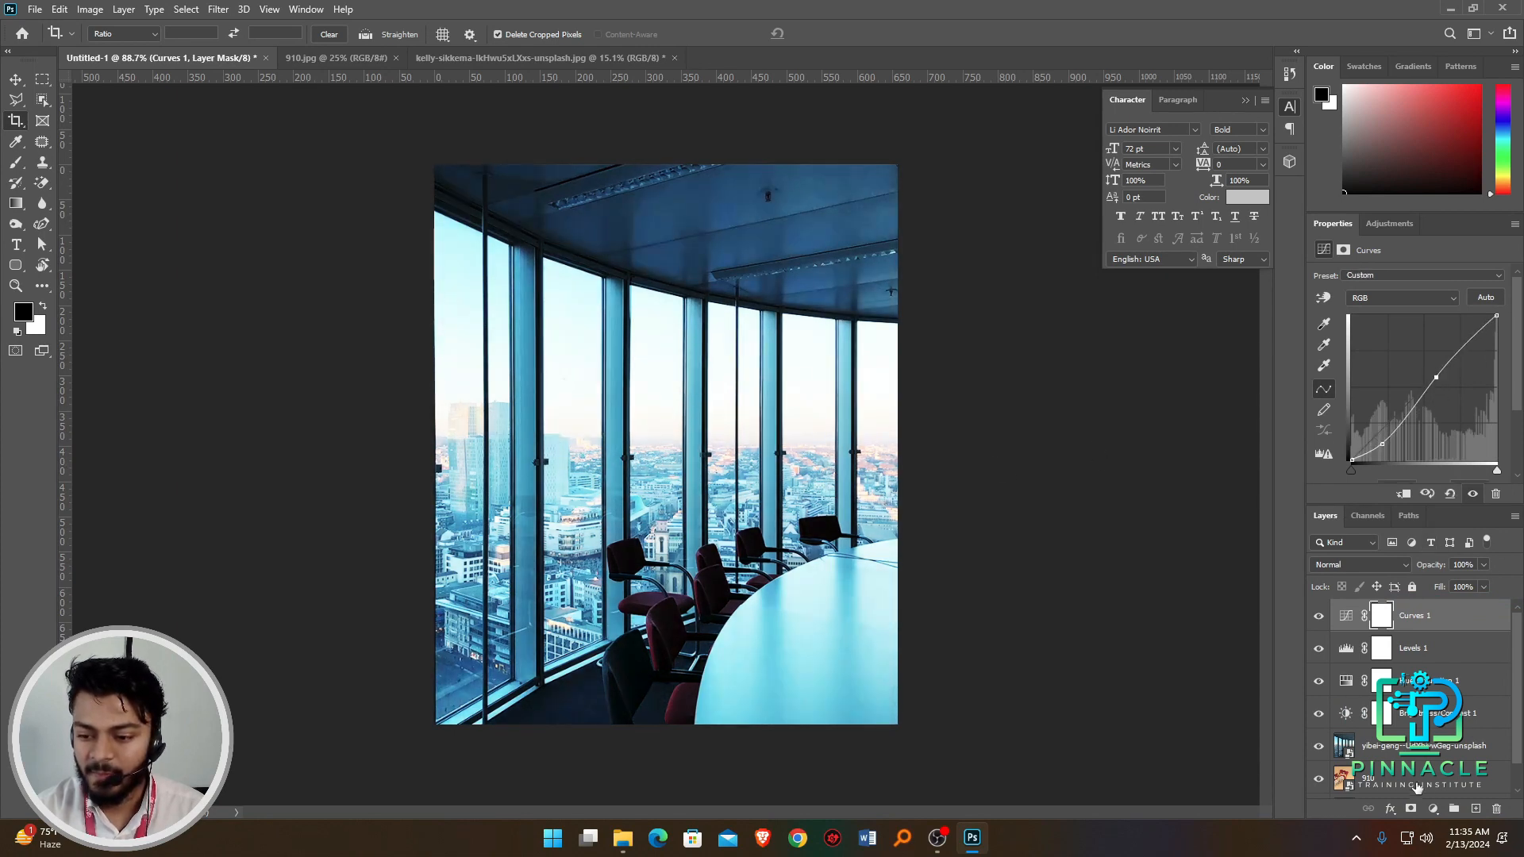
Add an Exposure adjustment layer above the Curves layer and darken the photo with Exposure -1.14.
left_click(1433, 809)
left_click(1442, 619)
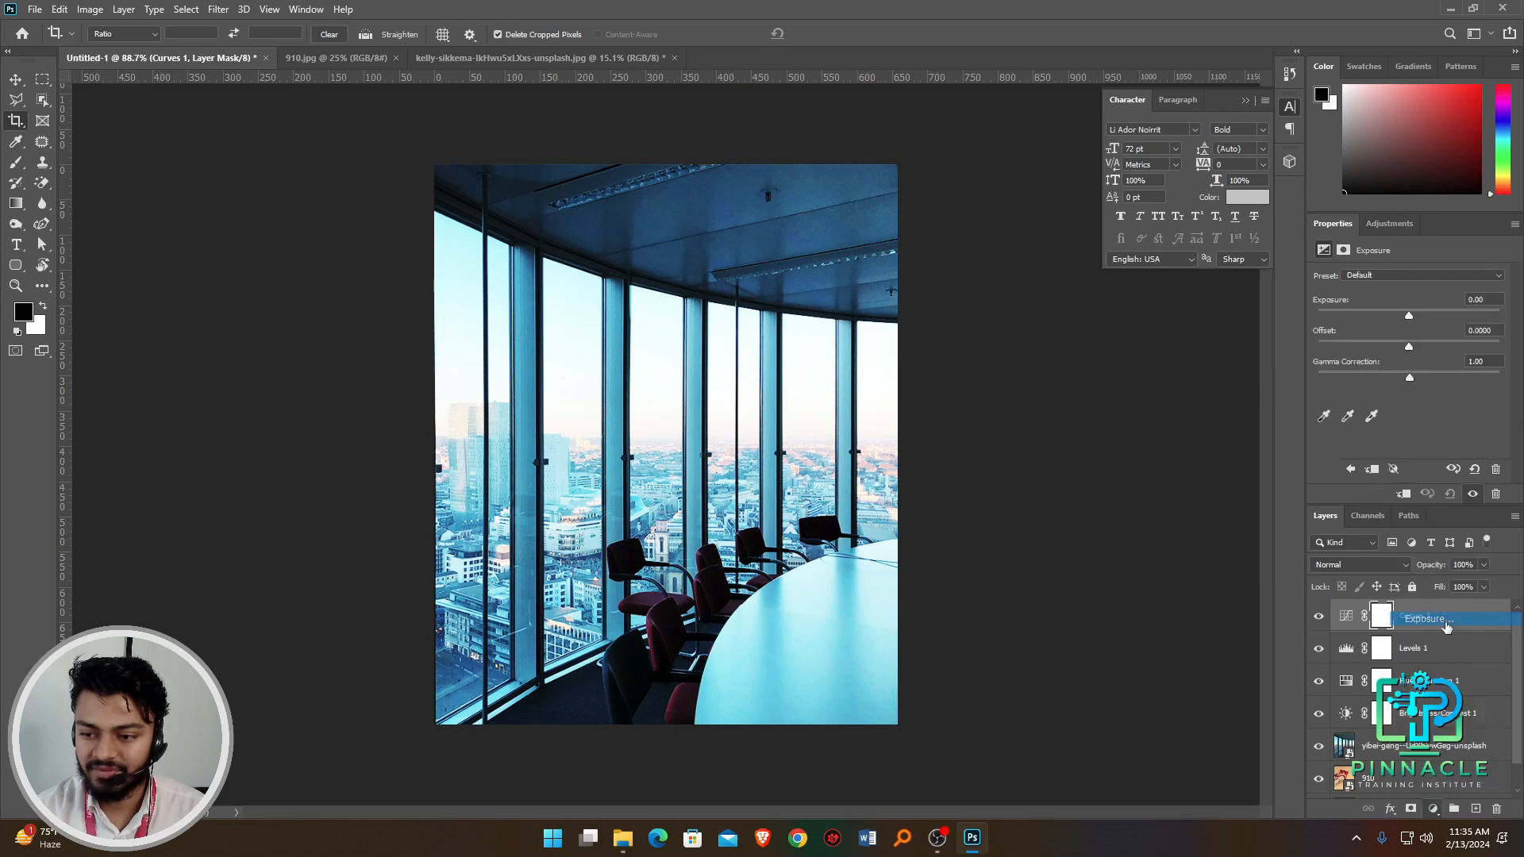
mouse_move(1409, 318)
left_mouse_down()
mouse_move(1429, 316)
mouse_move(1393, 315)
left_mouse_up()
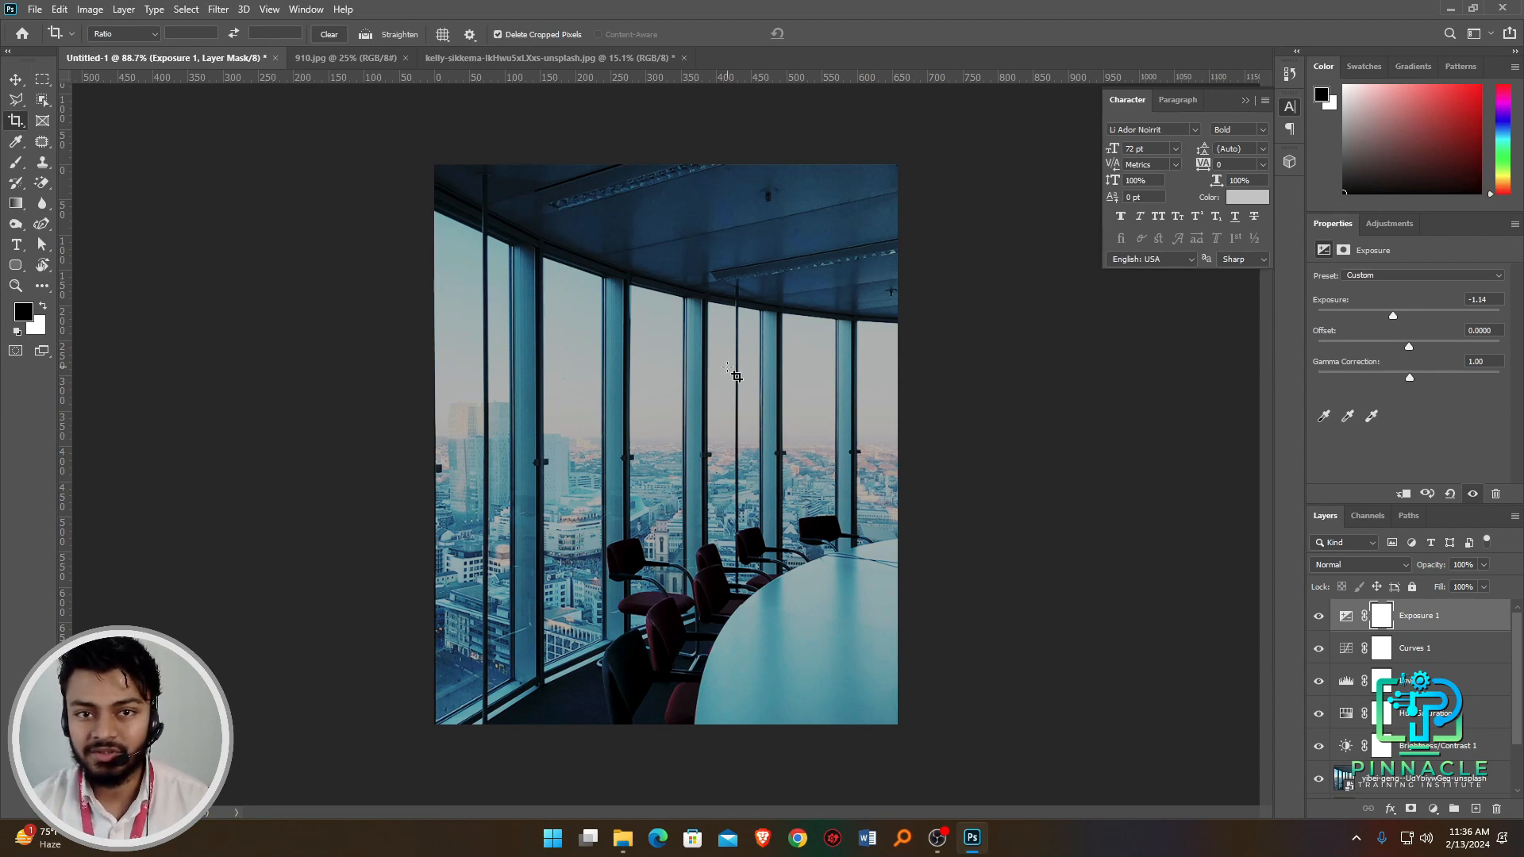
scroll(734, 375, "up", 1)
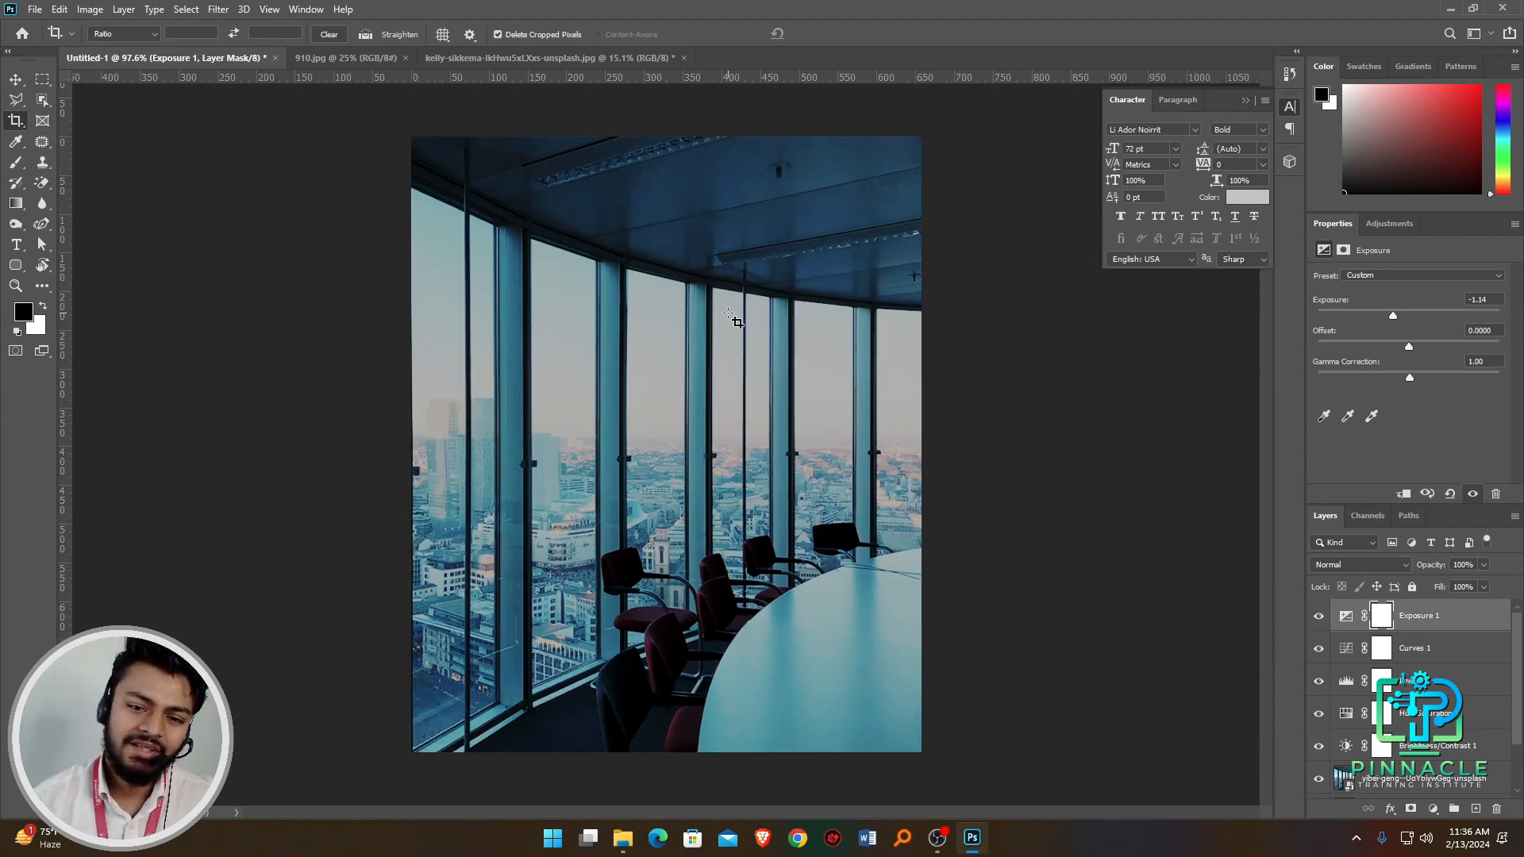